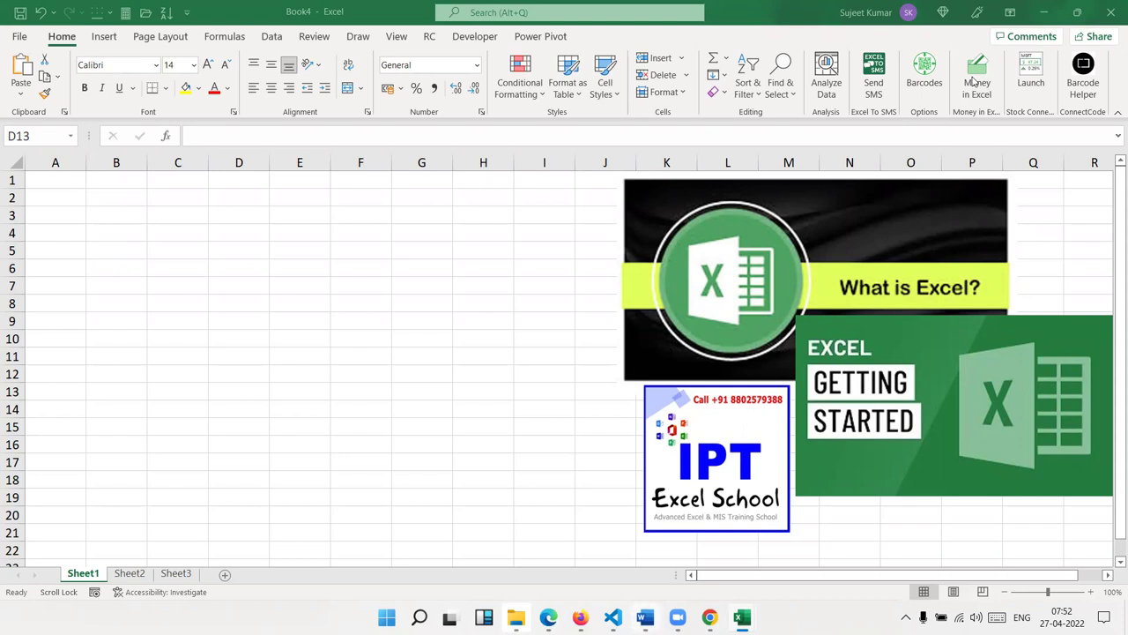
# Step: Type the heading 'Excel 2021' into cell B1 of Sheet1
pyautogui.click(103, 183)
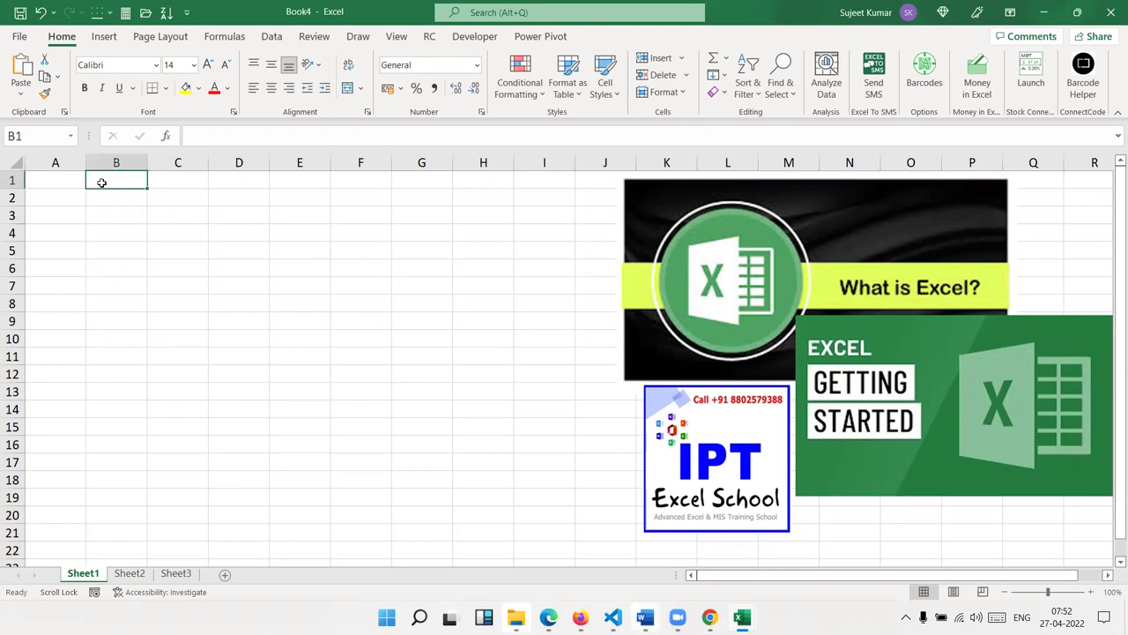
pyautogui.write('Excel 2021')
pyautogui.press('Return')
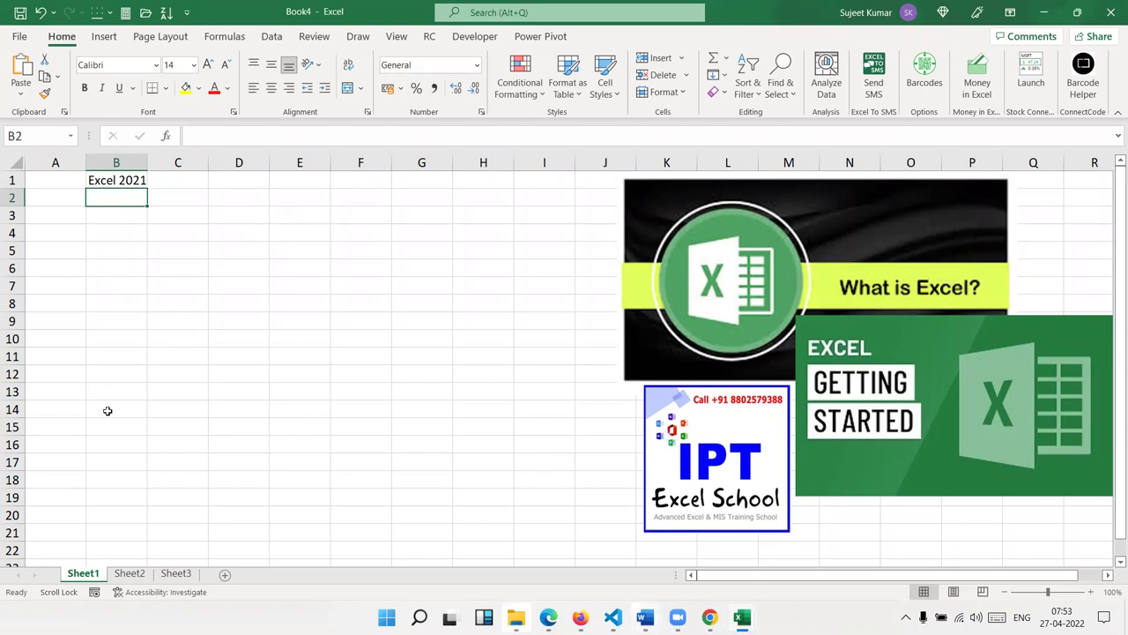
# Step: On Sheet2, pen-draw three check marks beside the red notebook picture
pyautogui.click(130, 574)
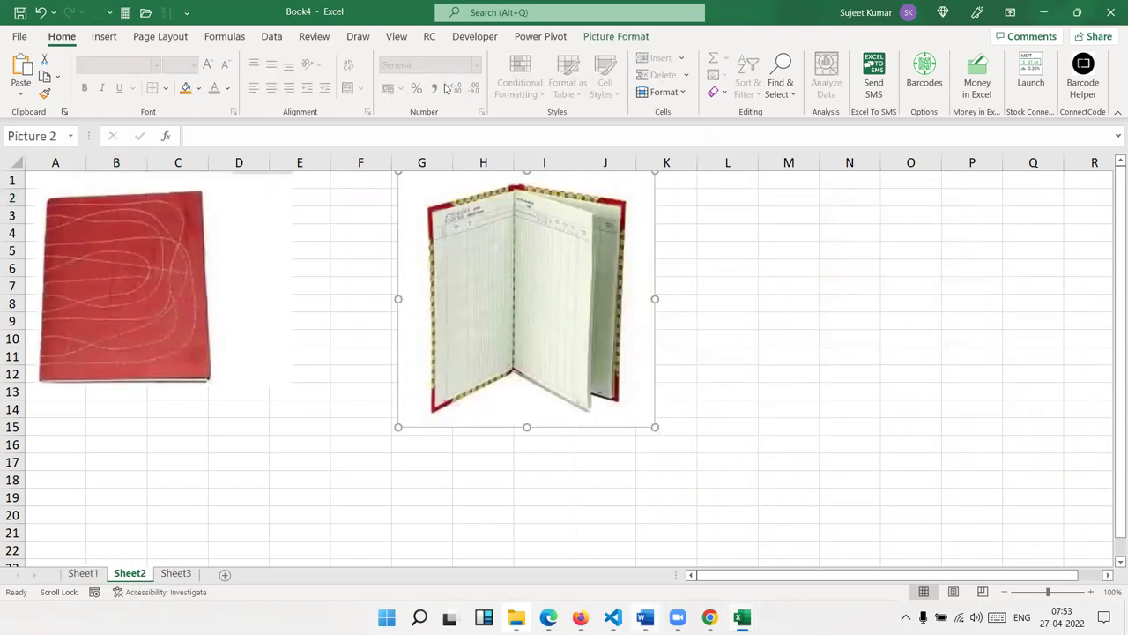
pyautogui.hotkey('ctrl', '2')
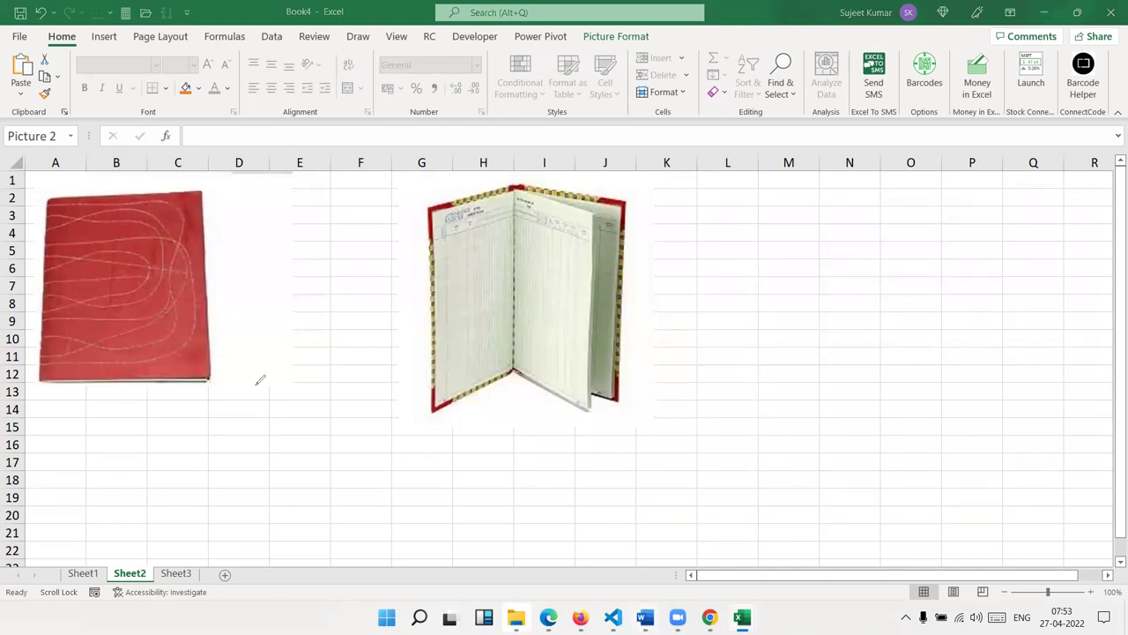
pyautogui.moveTo(143, 388); pyautogui.dragTo(261, 383)
pyautogui.moveTo(239, 307); pyautogui.dragTo(294, 302)
pyautogui.moveTo(228, 234); pyautogui.dragTo(307, 199)
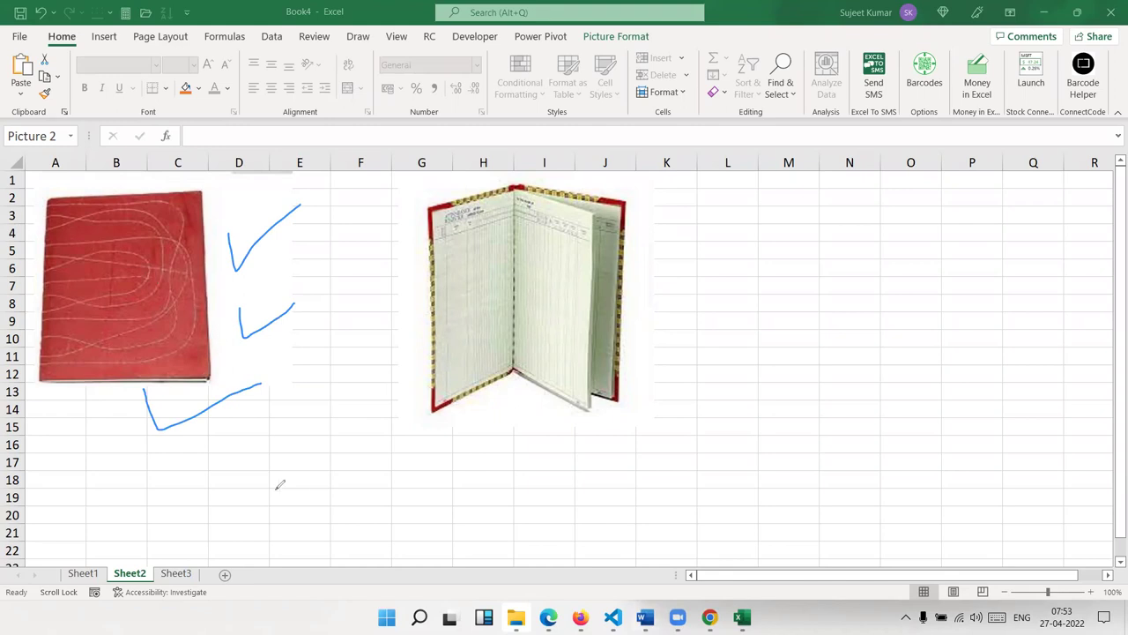
# Step: Tick the ledger book and underline both books in ink, then erase all pen marks
pyautogui.moveTo(476, 421); pyautogui.dragTo(532, 406)
pyautogui.moveTo(69, 441); pyautogui.dragTo(639, 432)
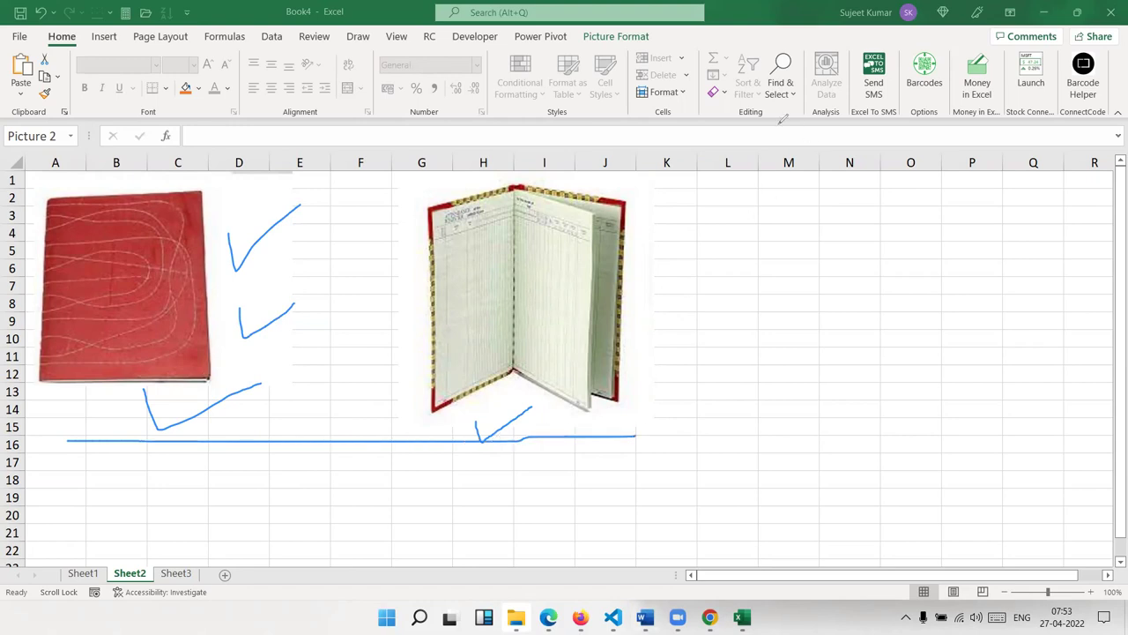
pyautogui.press('e')
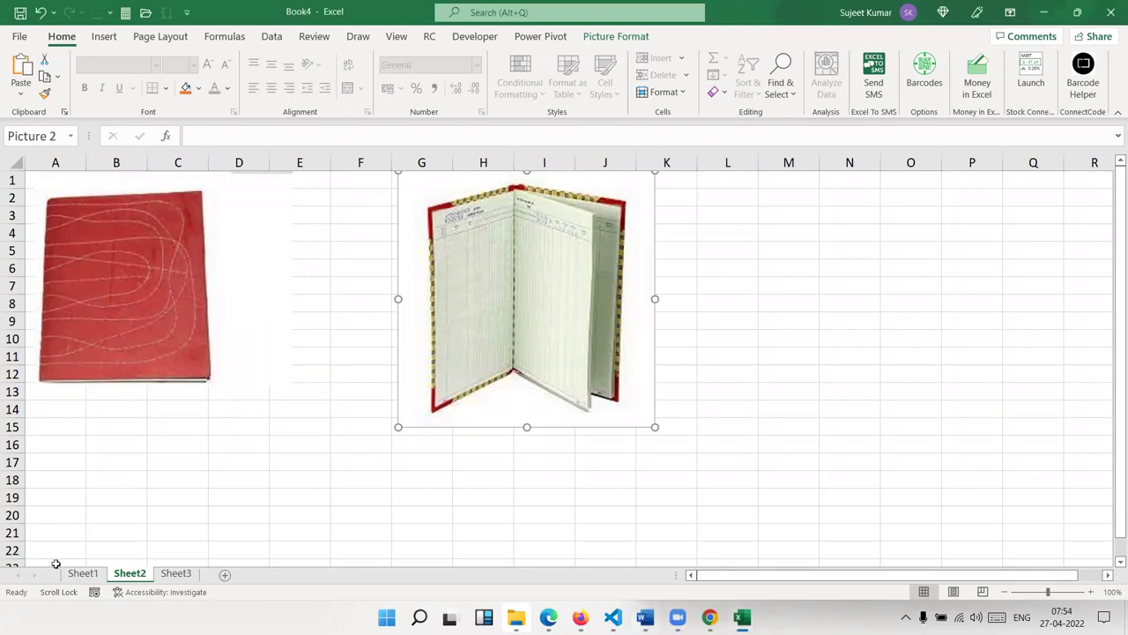
# Step: Back on Sheet1, enter 'Data Entry' in cell C3
pyautogui.click(72, 575)
pyautogui.click(165, 218)
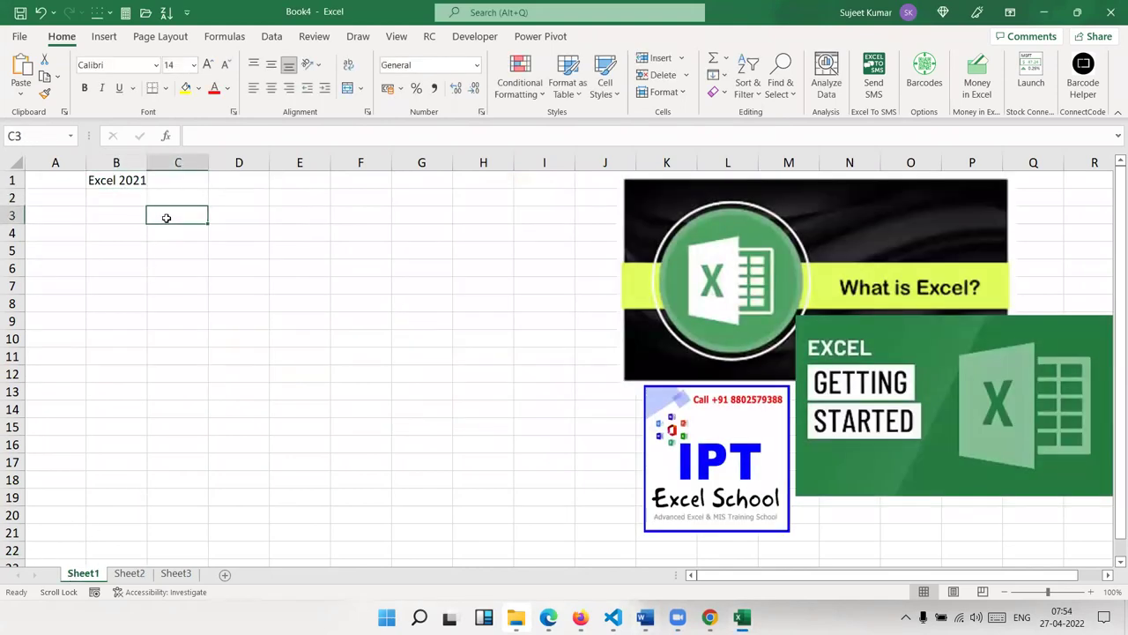
pyautogui.write('Data Entry')
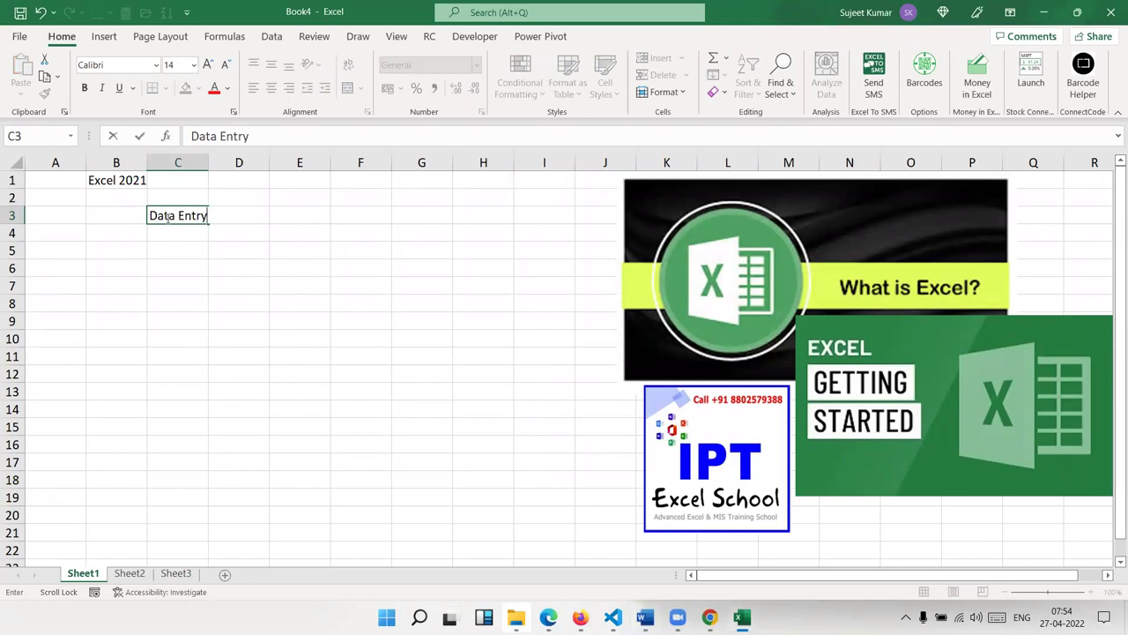
pyautogui.press('Return')
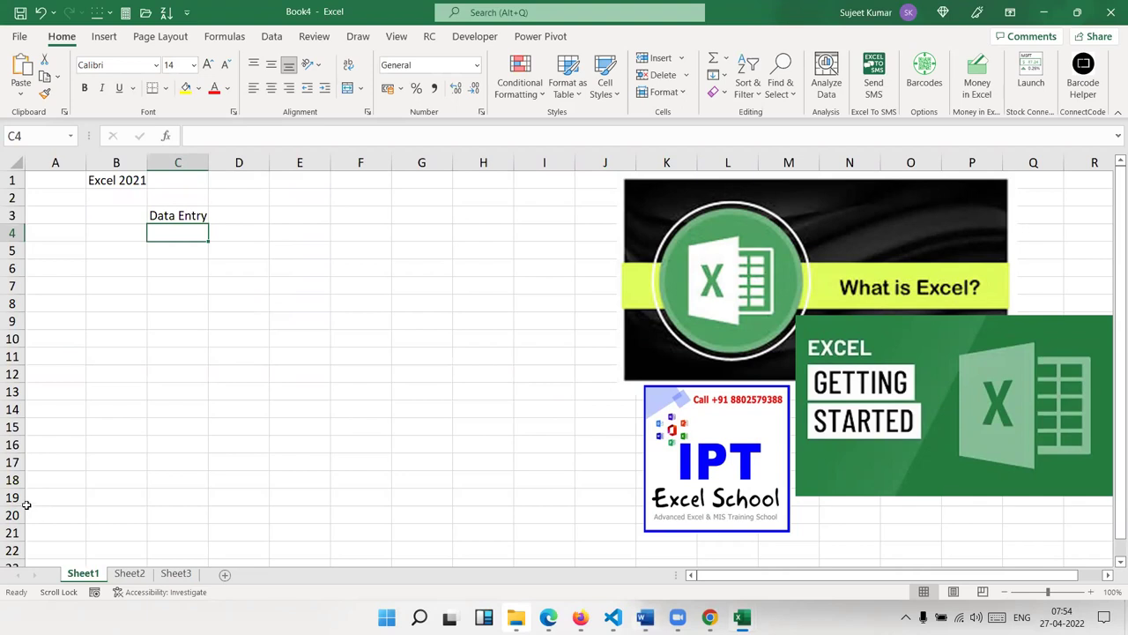
# Step: Turn Scroll Lock off so the arrow keys move between cells again
pyautogui.hscroll(1, 27, 504)
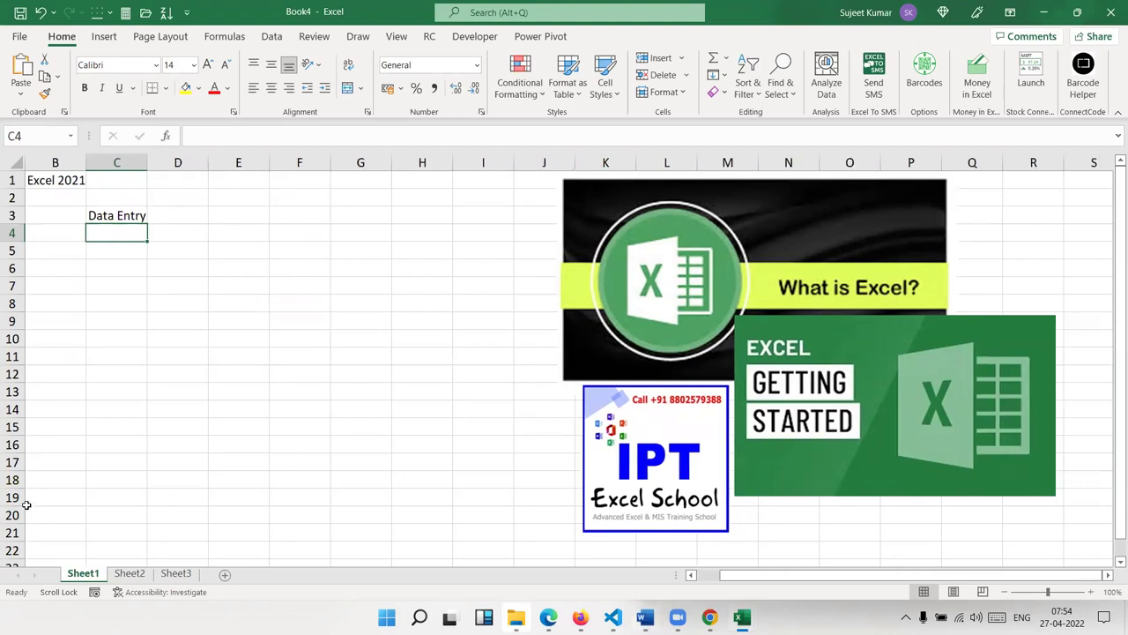
pyautogui.hscroll(-1, 26, 504)
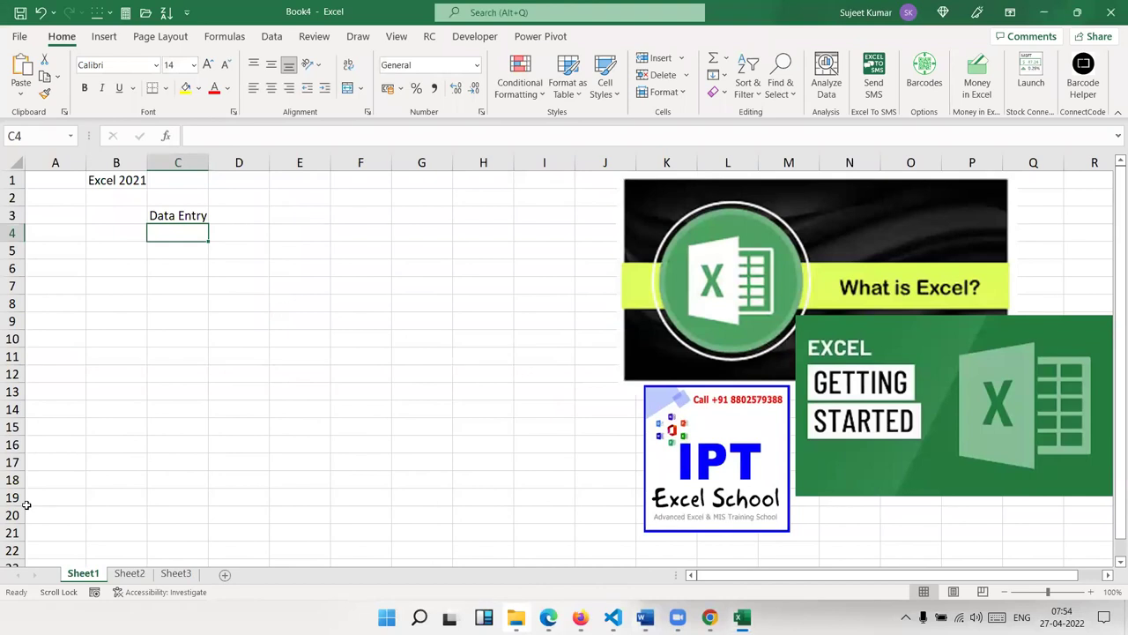
pyautogui.press('Scroll_Lock')
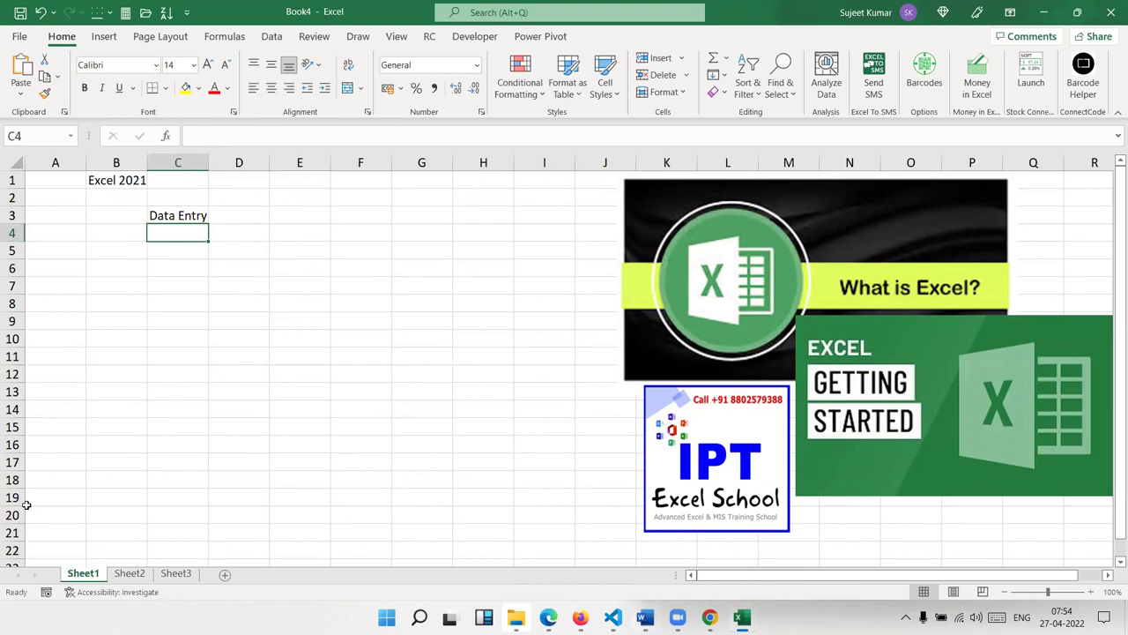
pyautogui.press('super')
pyautogui.write('acc')
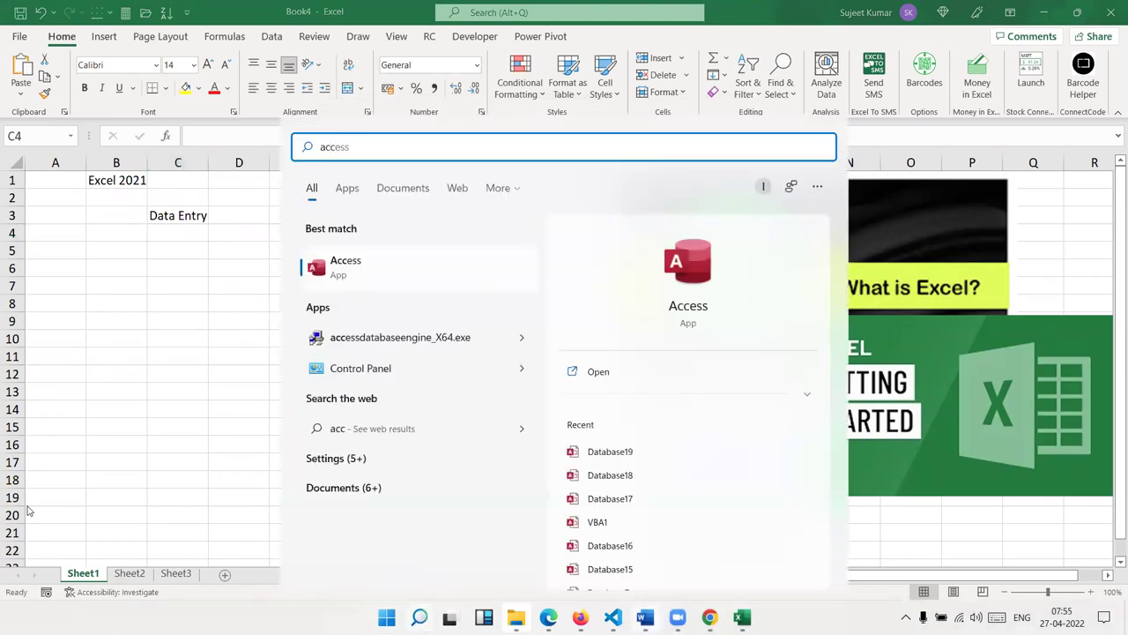
pyautogui.write('ess')
pyautogui.press('Return')
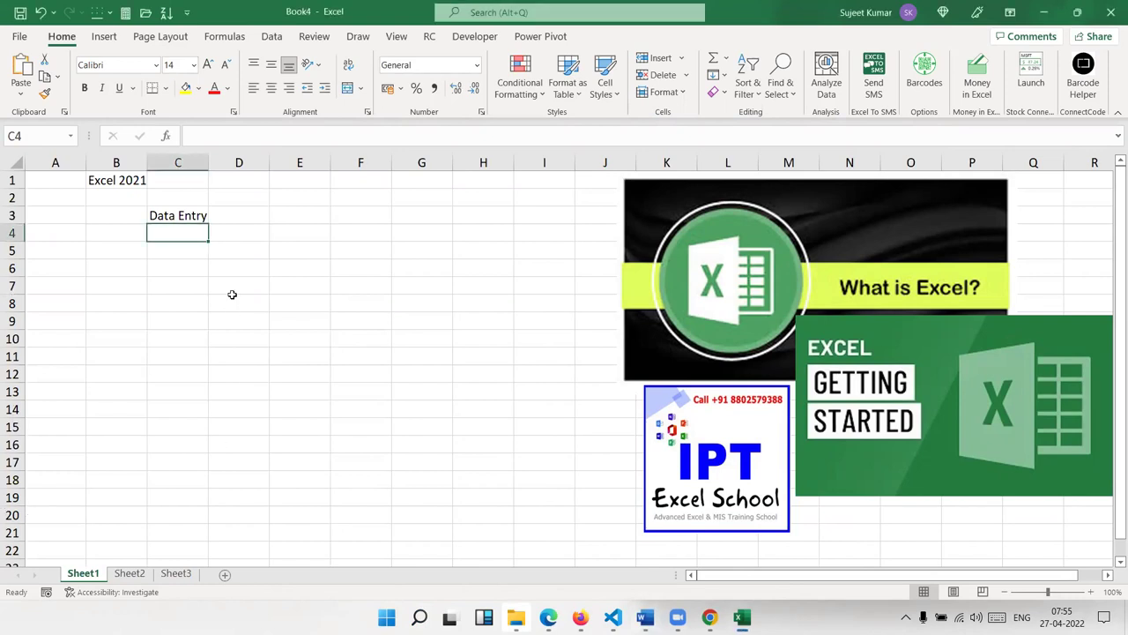
pyautogui.rightClick(93, 575)
pyautogui.click(146, 476)
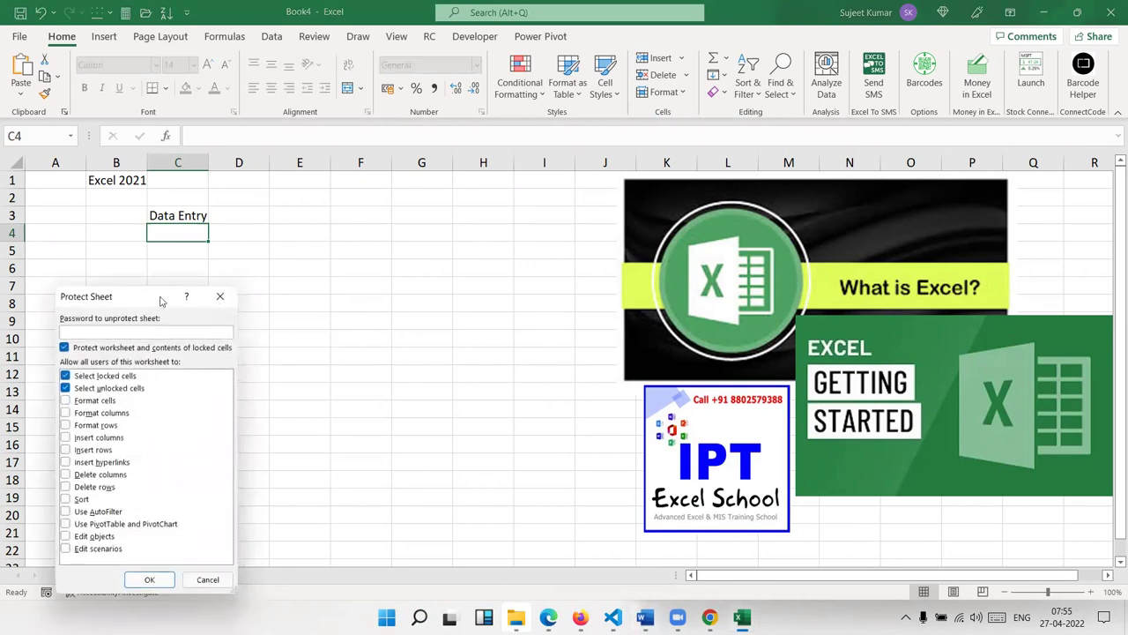
pyautogui.write('1')
pyautogui.press('Return')
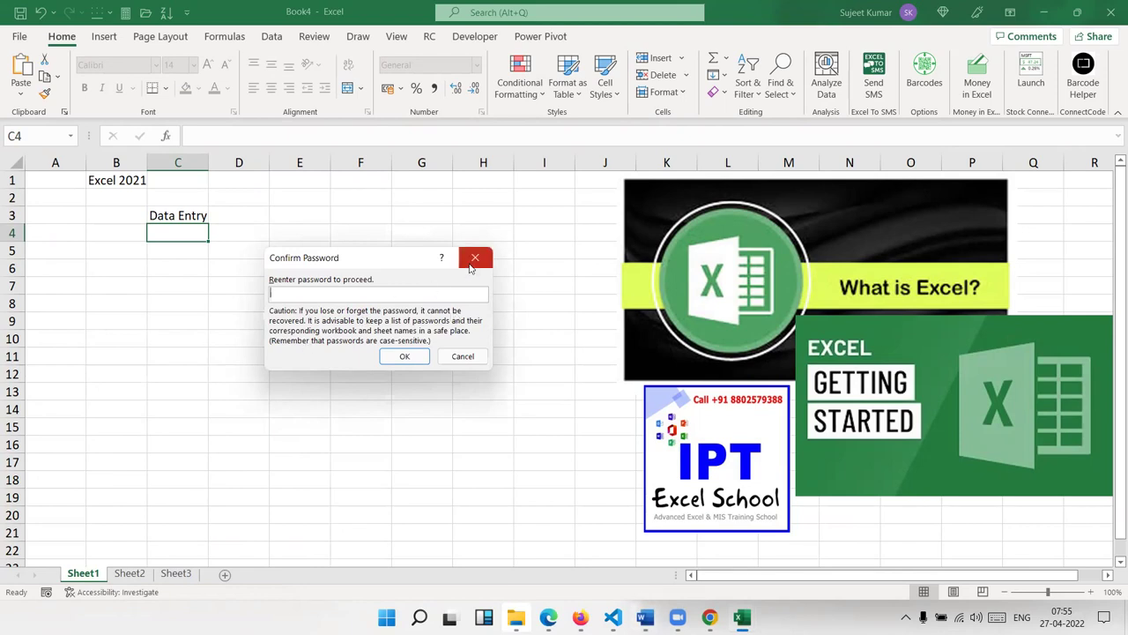
pyautogui.click(474, 258)
pyautogui.press('Escape')
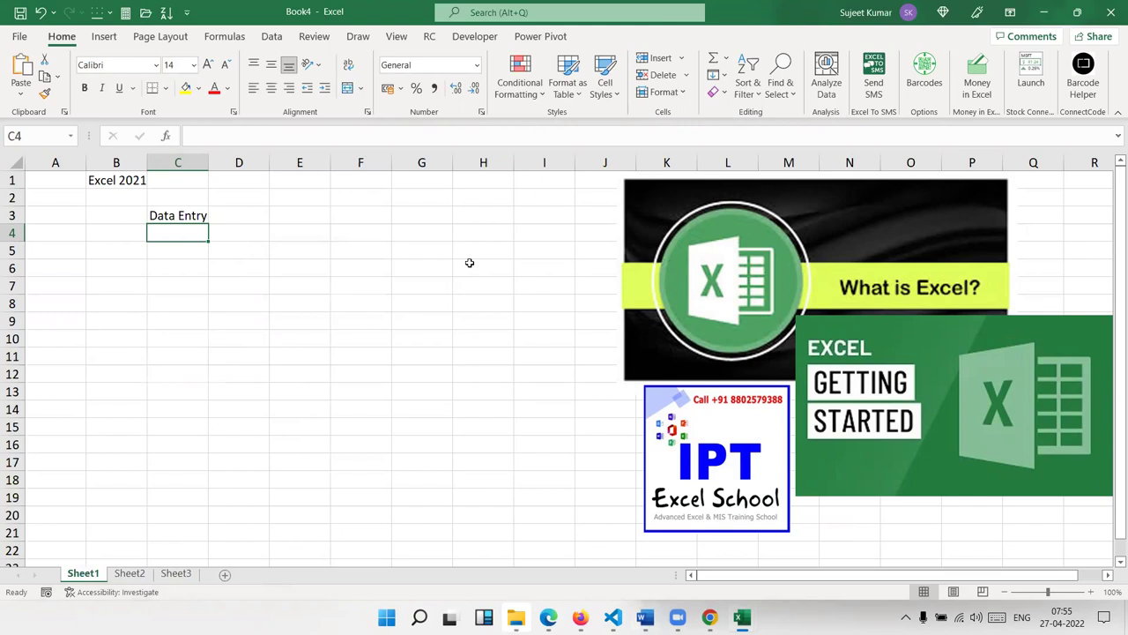
# Step: Enter 'Database' in D4 with an 'X' beside it in E4
pyautogui.click(199, 216)
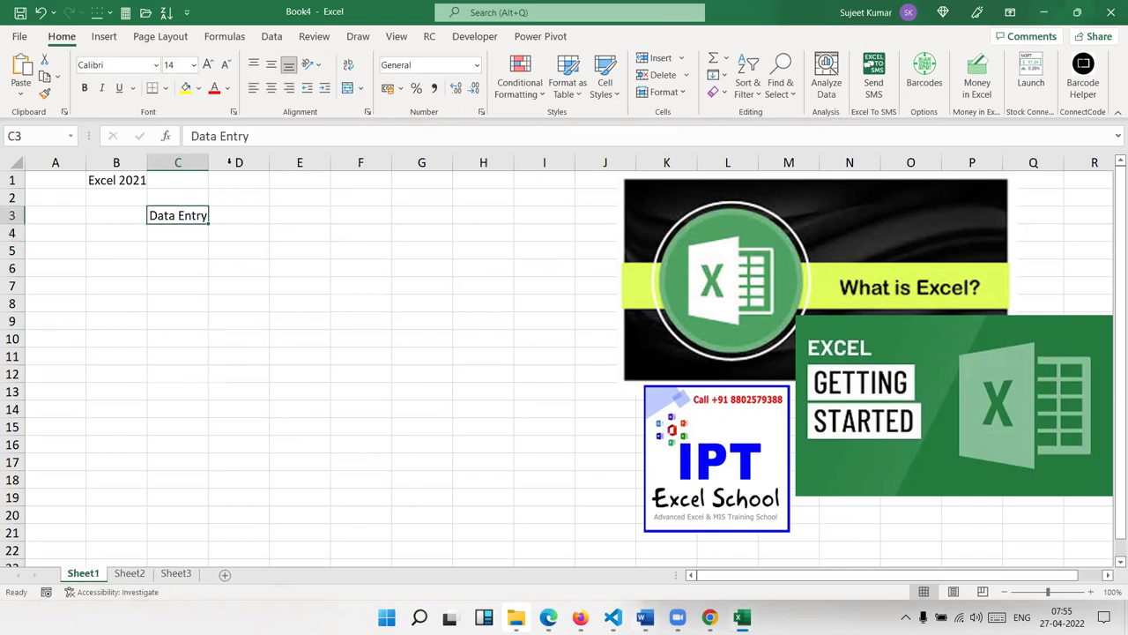
pyautogui.click(223, 226)
pyautogui.write('Database')
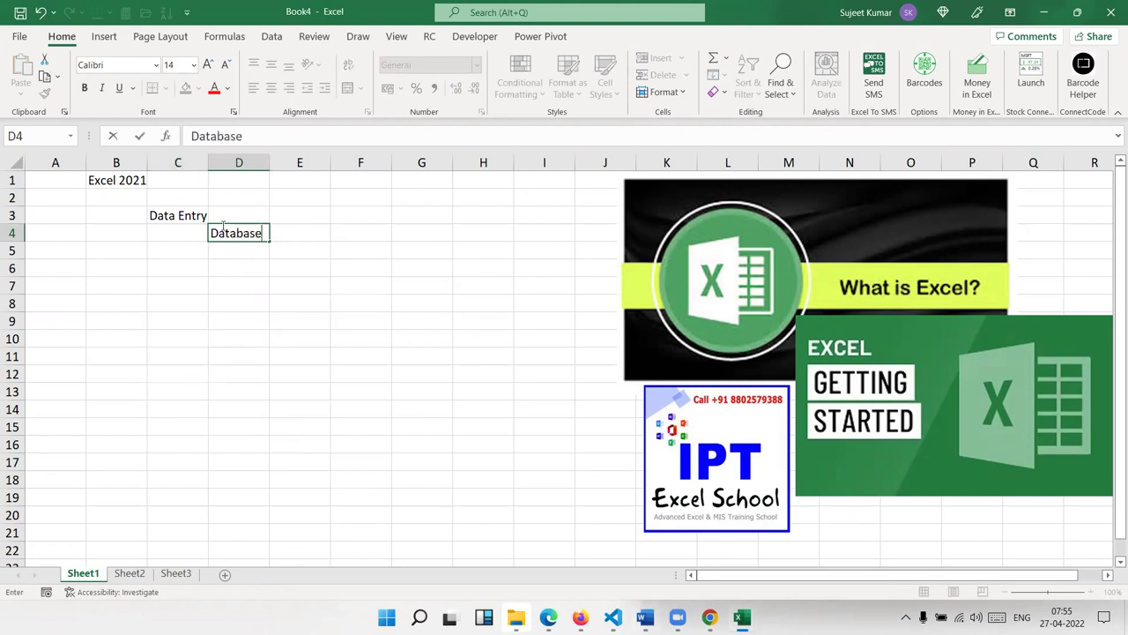
pyautogui.press('Return')
pyautogui.press('Right')
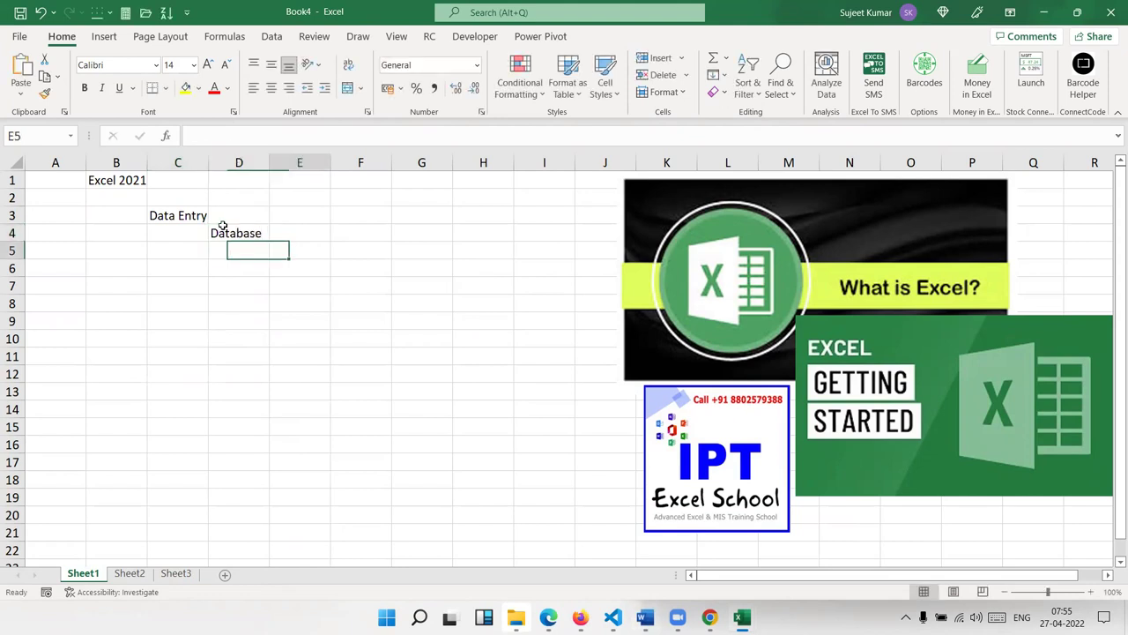
pyautogui.press('Up')
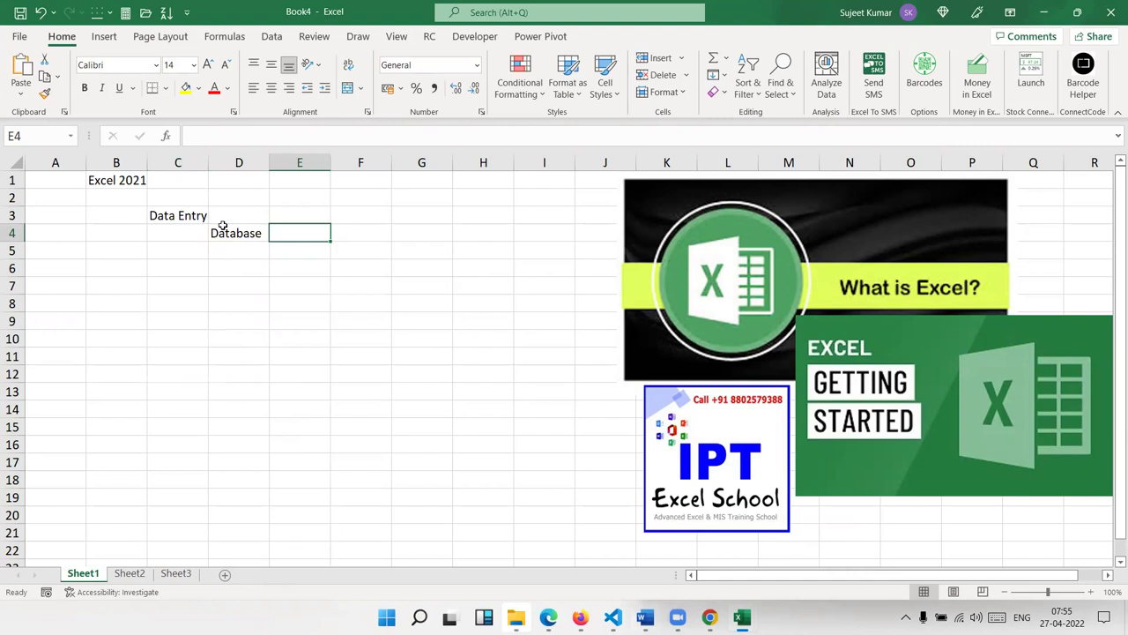
pyautogui.write('X')
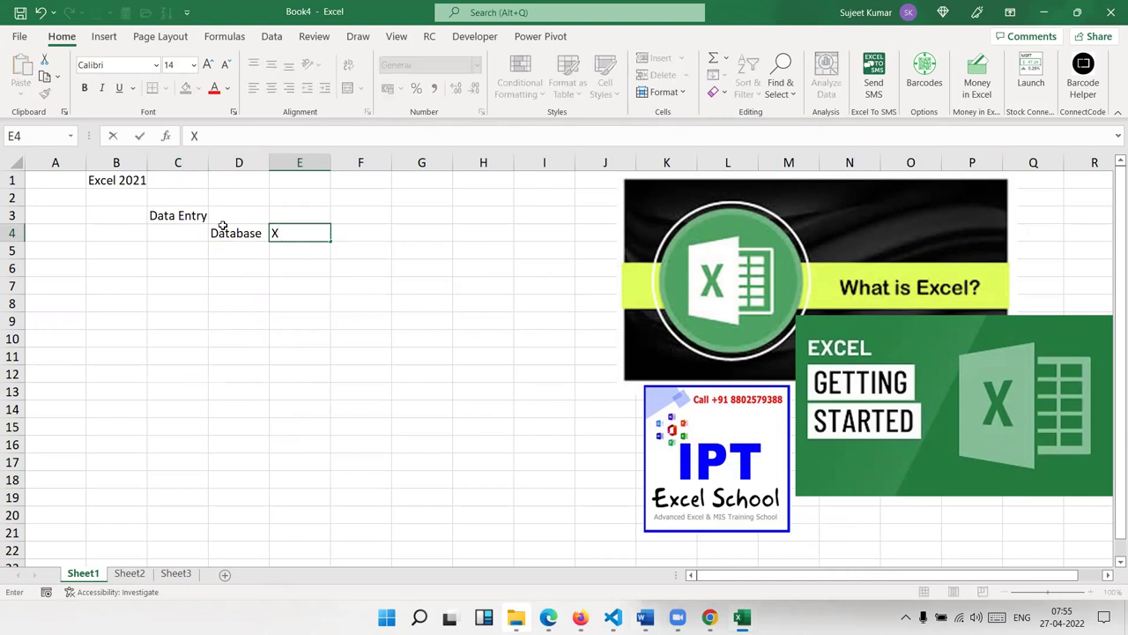
pyautogui.press('Return')
# Step: List 'SME', 'Miss' and 'Analytics' down cells D5 to D7
pyautogui.press('Left')
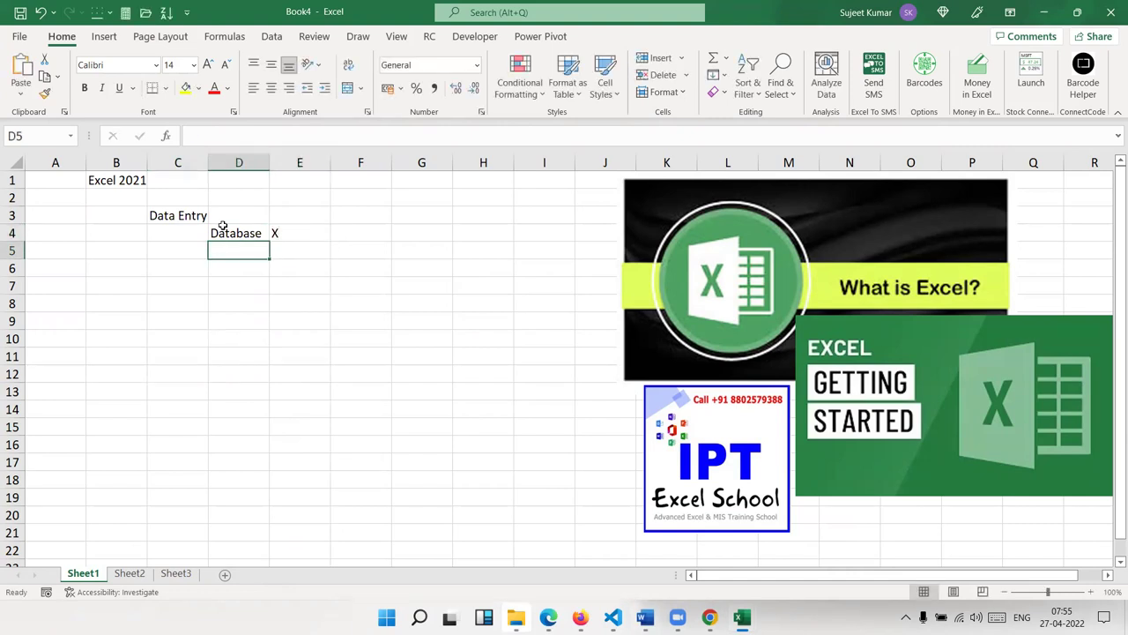
pyautogui.write('SMAW')
pyautogui.press('BackSpace')
pyautogui.press('BackSpace')
pyautogui.write('E')
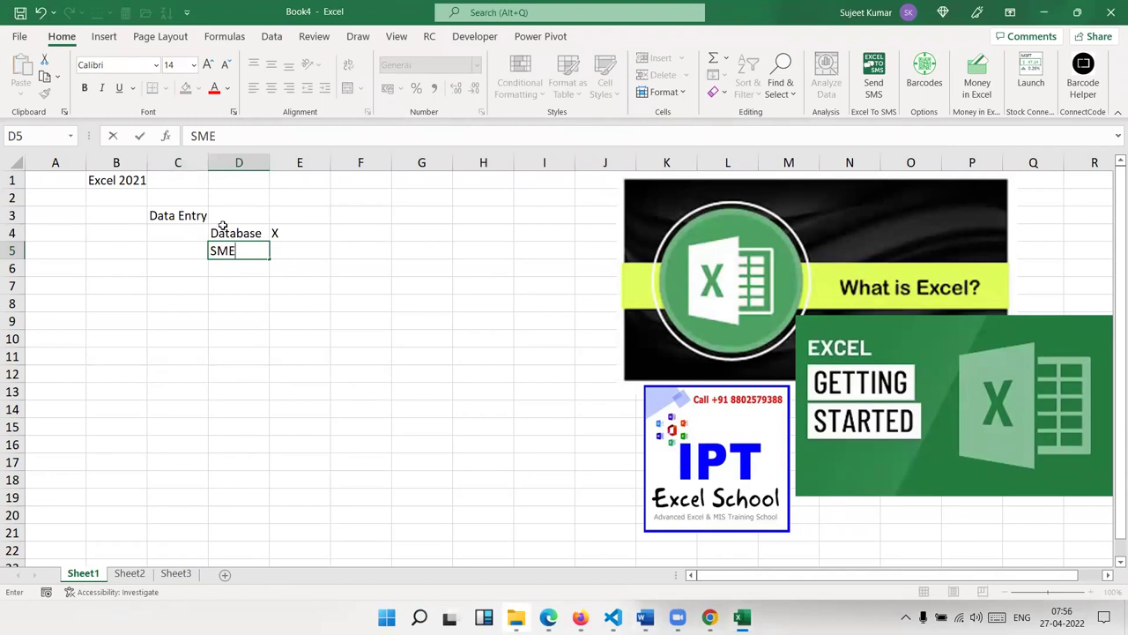
pyautogui.press('Return')
pyautogui.write('Miss')
pyautogui.press('Return')
pyautogui.write('Analytics')
pyautogui.press('Return')
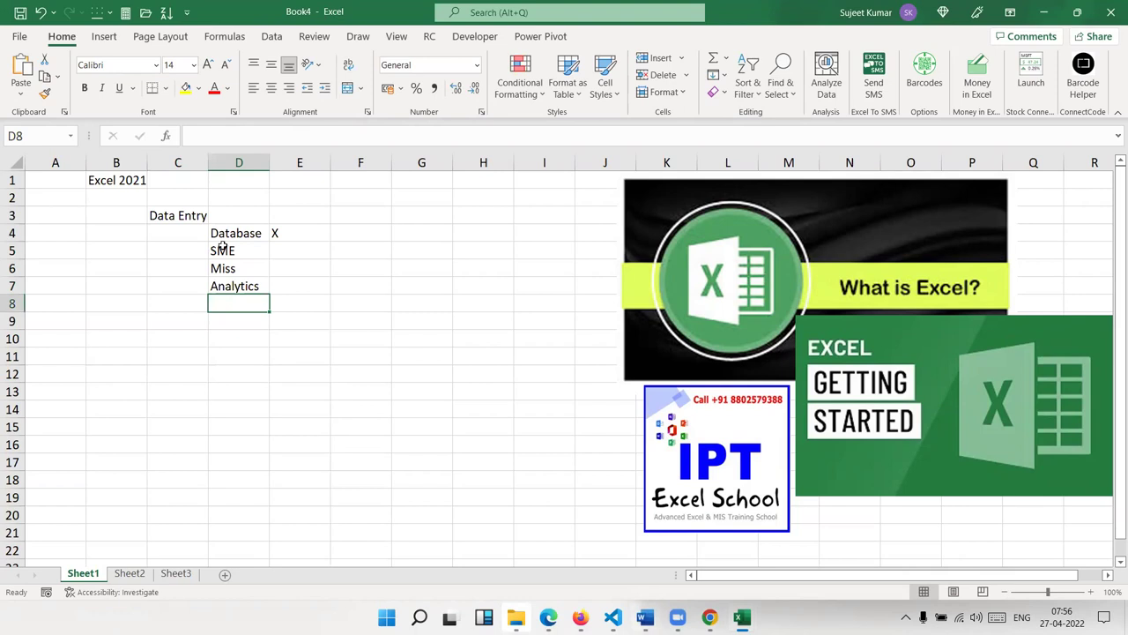
pyautogui.click(225, 248)
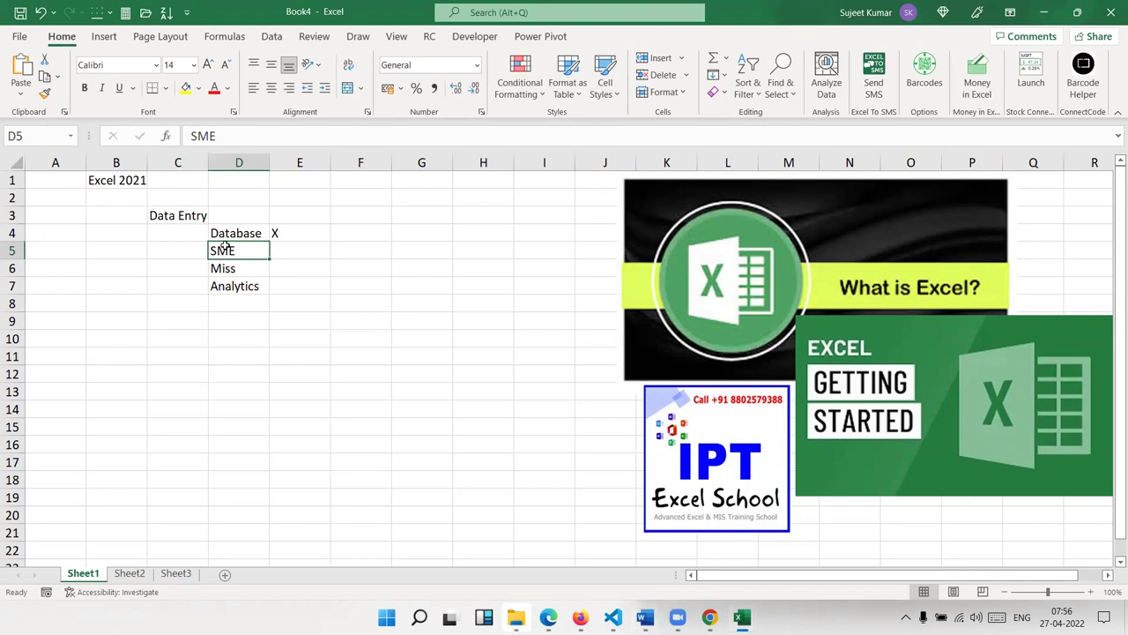
pyautogui.press('Down')
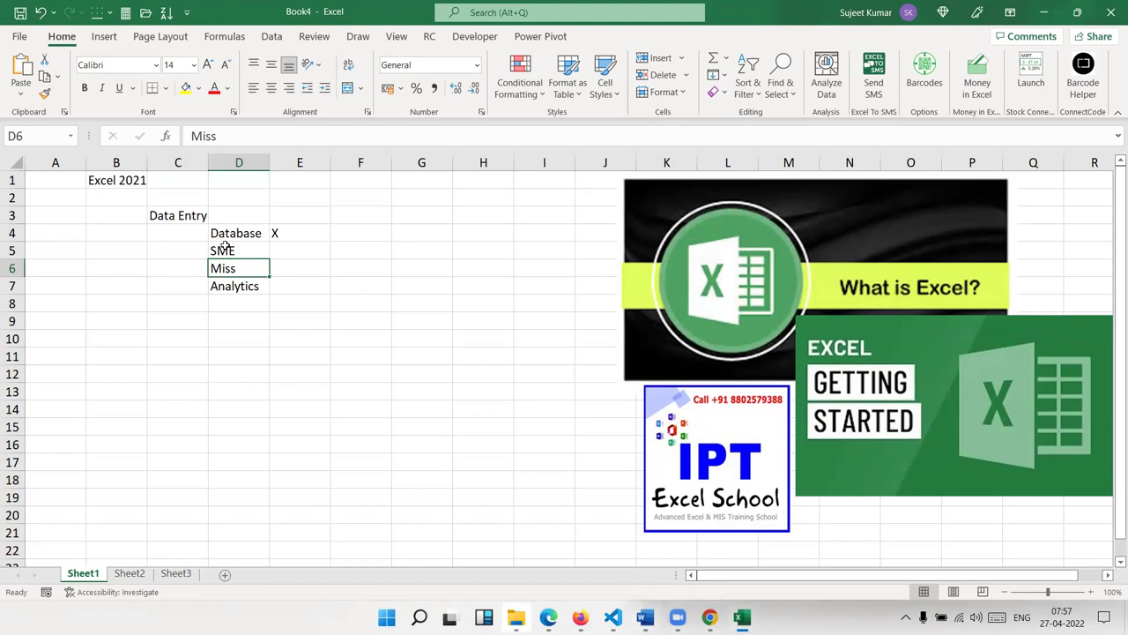
pyautogui.press('Down')
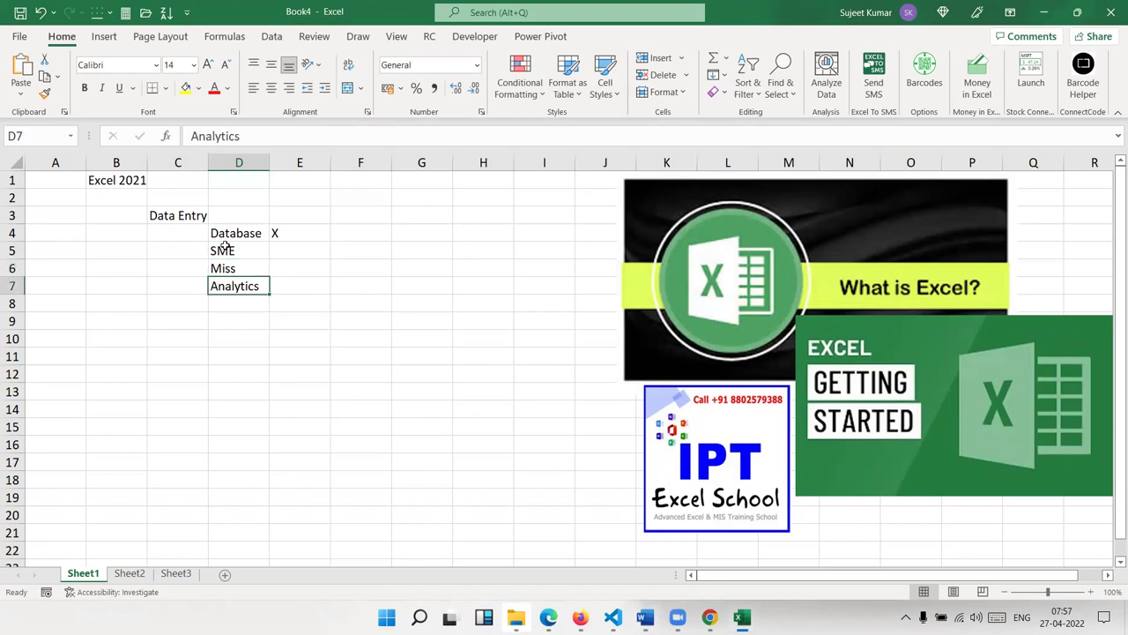
pyautogui.press('Right')
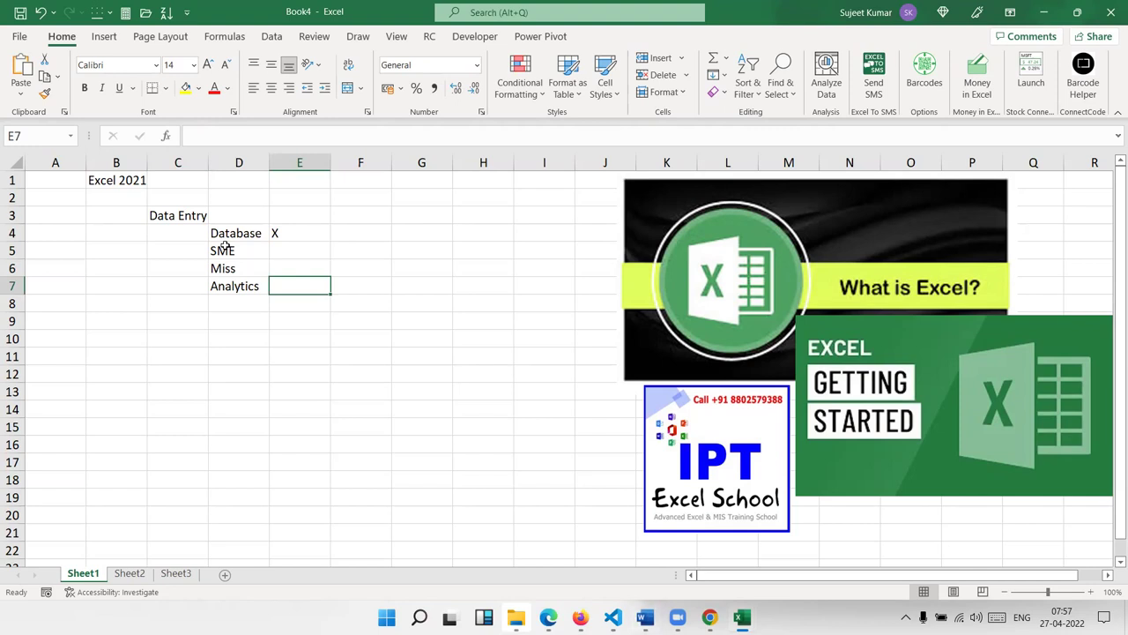
# Step: Enter 'Report Data' in E7 beside Analytics
pyautogui.press('Left')
pyautogui.press('Right')
pyautogui.write('Report Data')
pyautogui.press('Return')
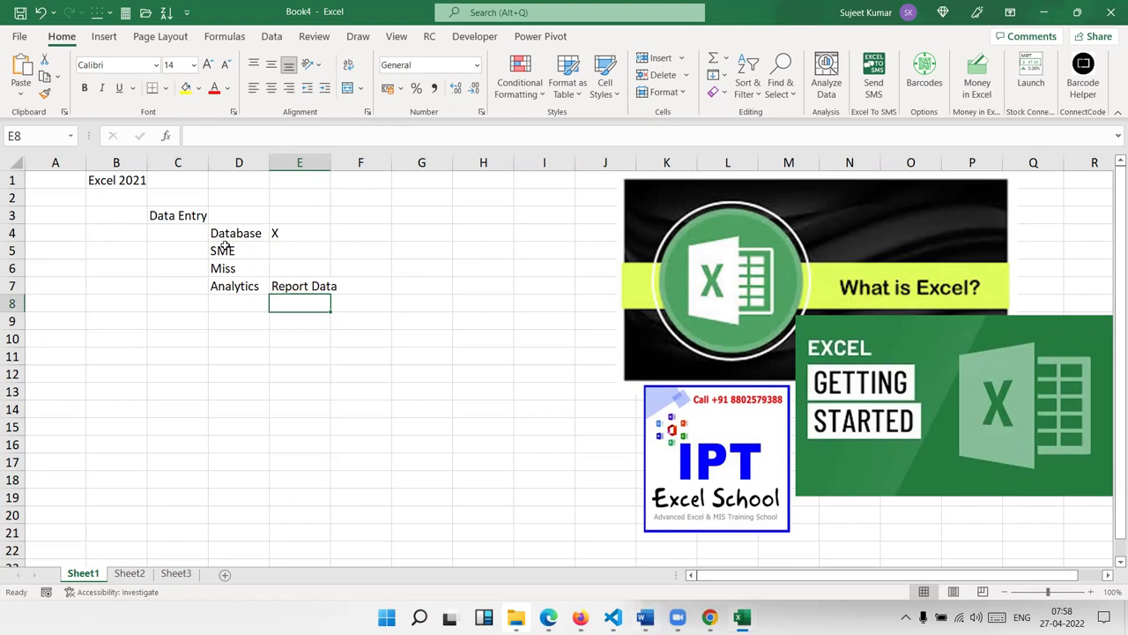
# Step: Number Data Entry as 1 in B3, then add item 2, 'Calculation', in B9:C9
pyautogui.press('Left')
pyautogui.press('Left')
pyautogui.press('Left')
pyautogui.press('Up')
pyautogui.press('Up')
pyautogui.press('Up')
pyautogui.press('Up')
pyautogui.press('Up')
pyautogui.write('1')
pyautogui.press('Return')
pyautogui.press('Down')
pyautogui.press('Down')
pyautogui.press('Down')
pyautogui.press('Down')
pyautogui.press('Down')
pyautogui.write('2')
pyautogui.press('Right')
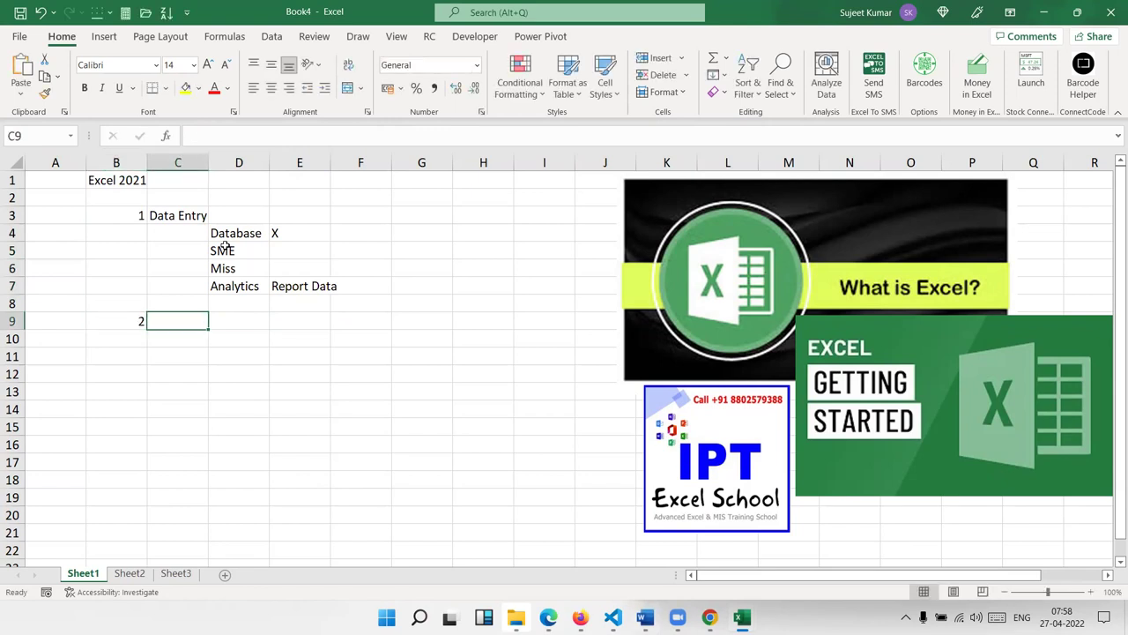
pyautogui.write('Calculation')
pyautogui.press('Return')
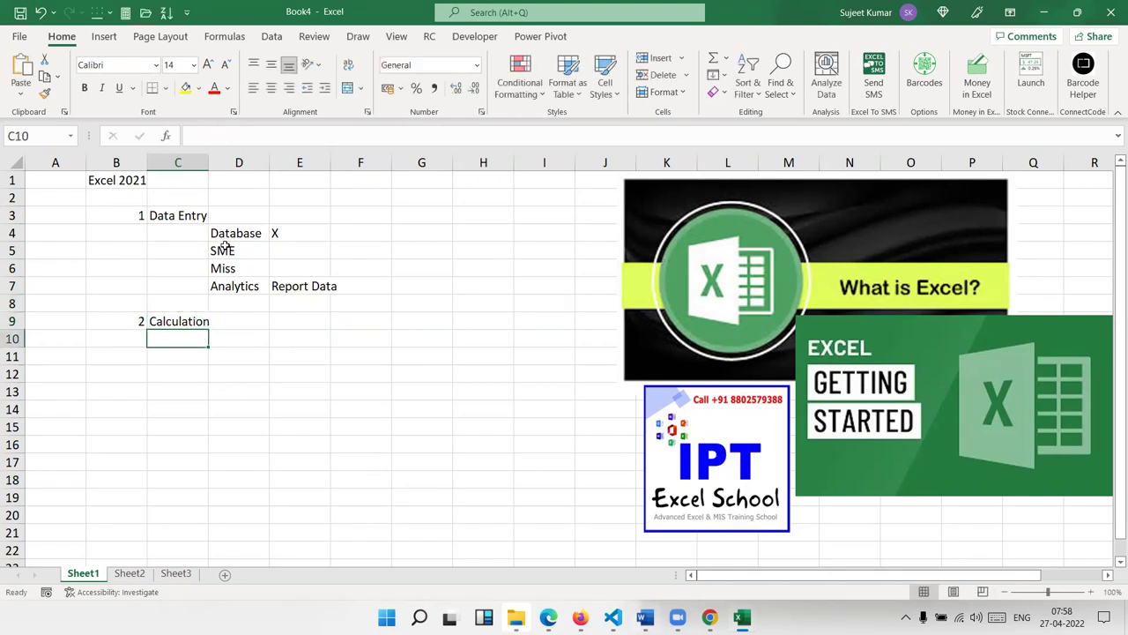
pyautogui.press('Right')
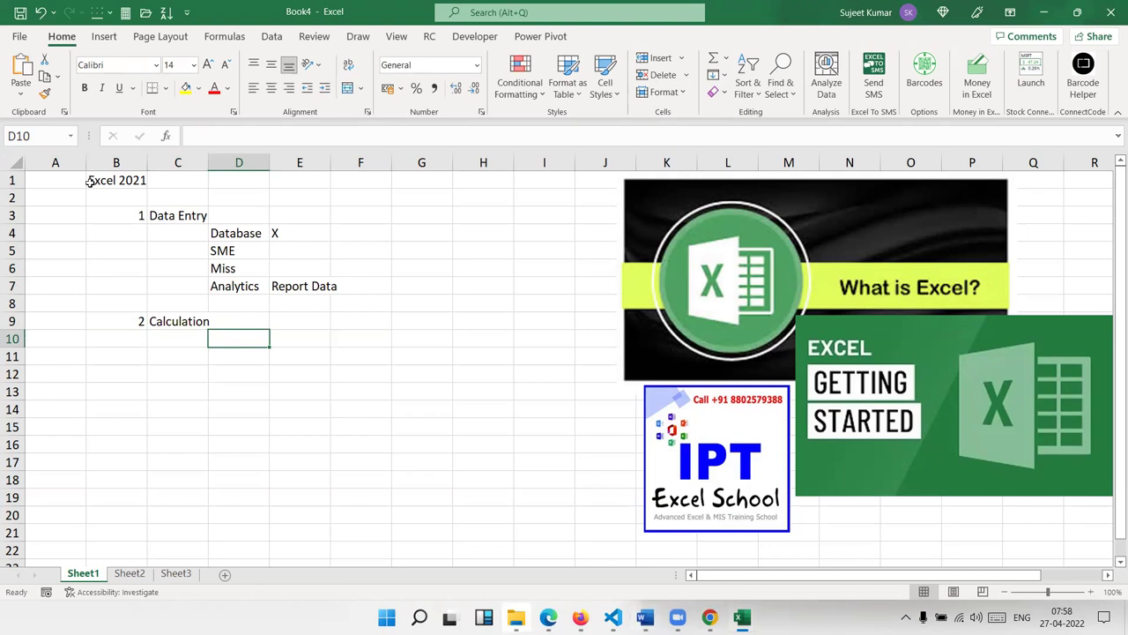
# Step: Add the headings 'Q1' and 'Q2' in E10 and F10
pyautogui.moveTo(418, 159); pyautogui.dragTo(483, 161)
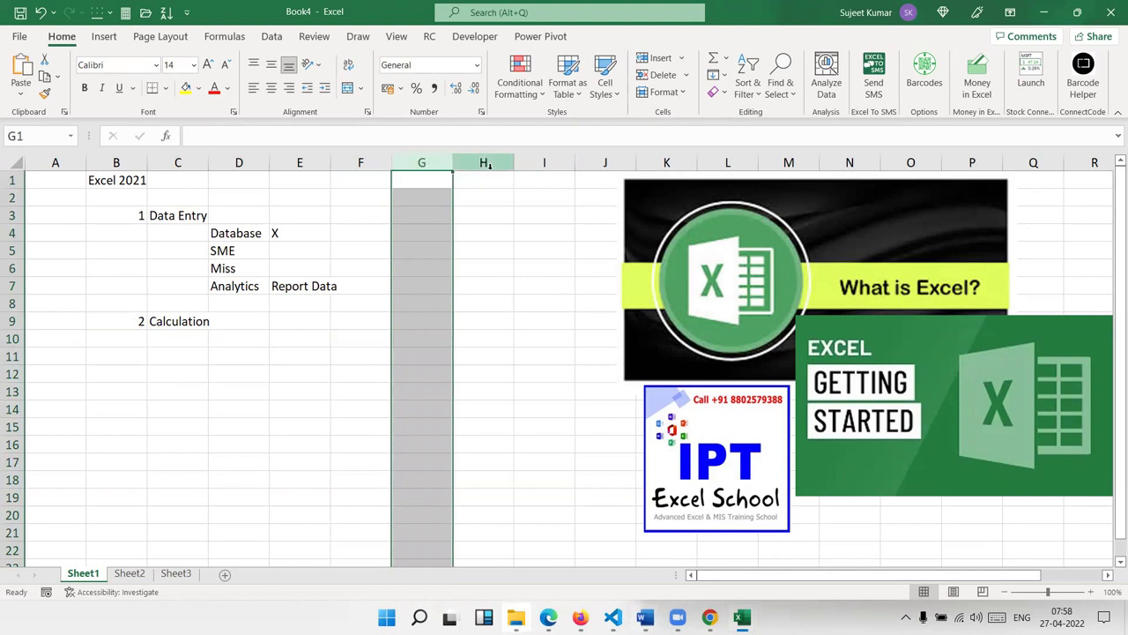
pyautogui.click(484, 163)
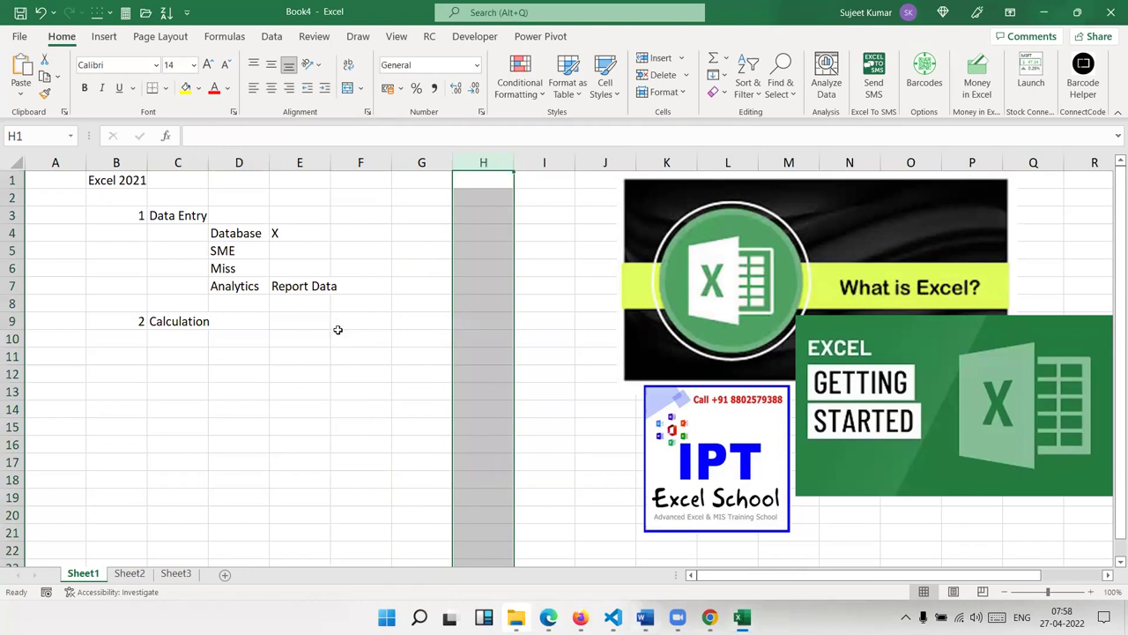
pyautogui.click(297, 337)
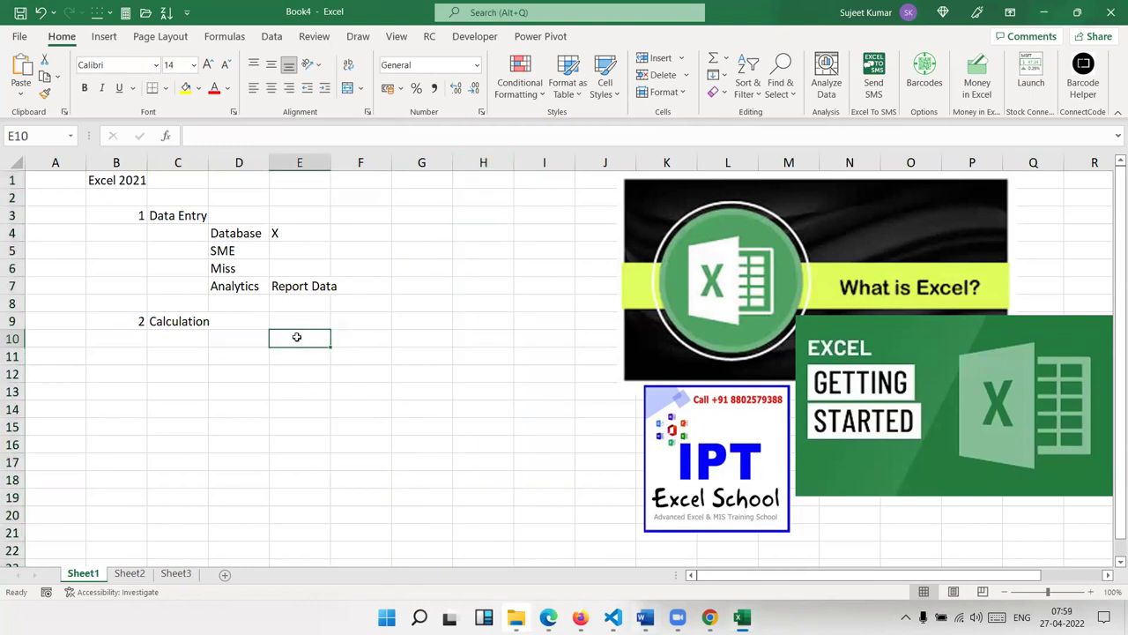
pyautogui.write('Q1')
pyautogui.press('Tab')
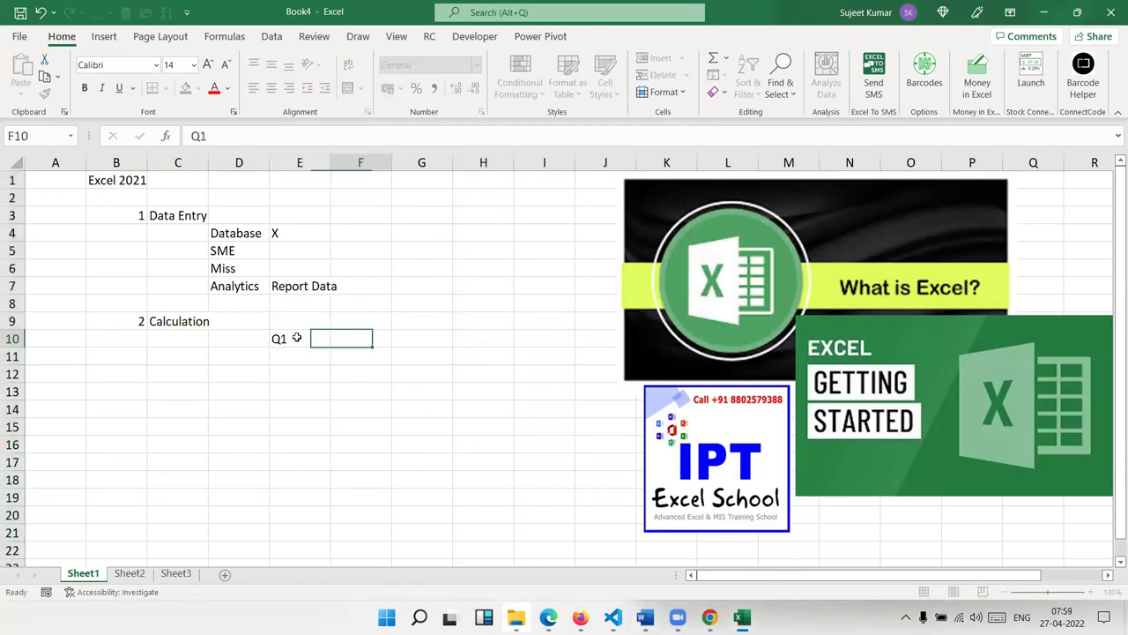
pyautogui.write('Q2')
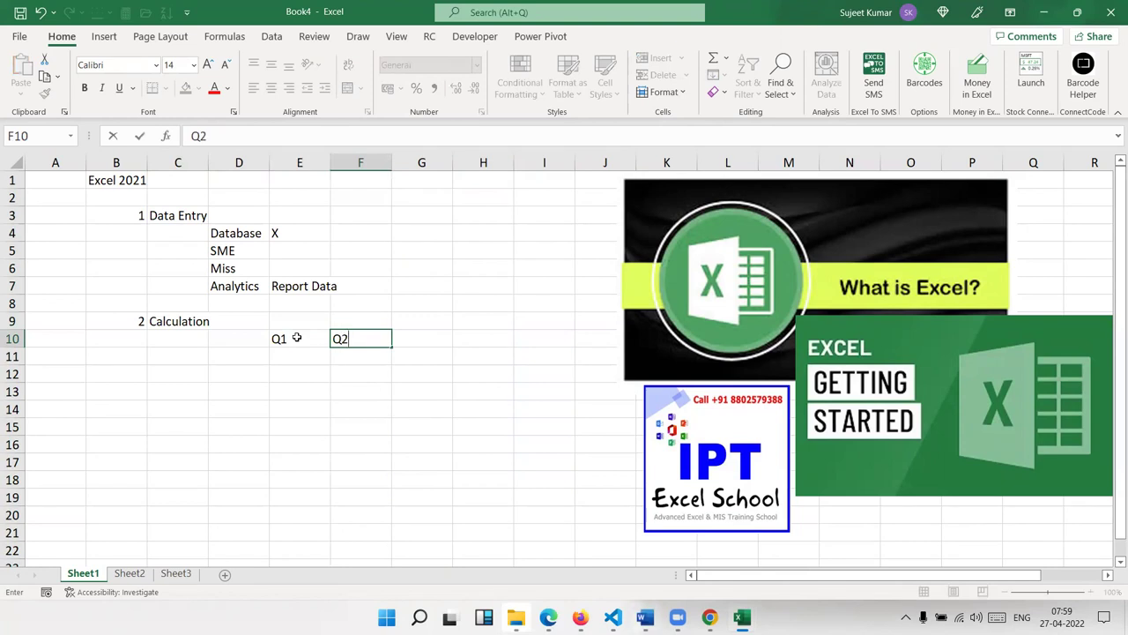
pyautogui.press('Return')
# Step: Enter 50 under Q1 and 30 under Q2, and a 'Gr' heading in G10
pyautogui.press('Left')
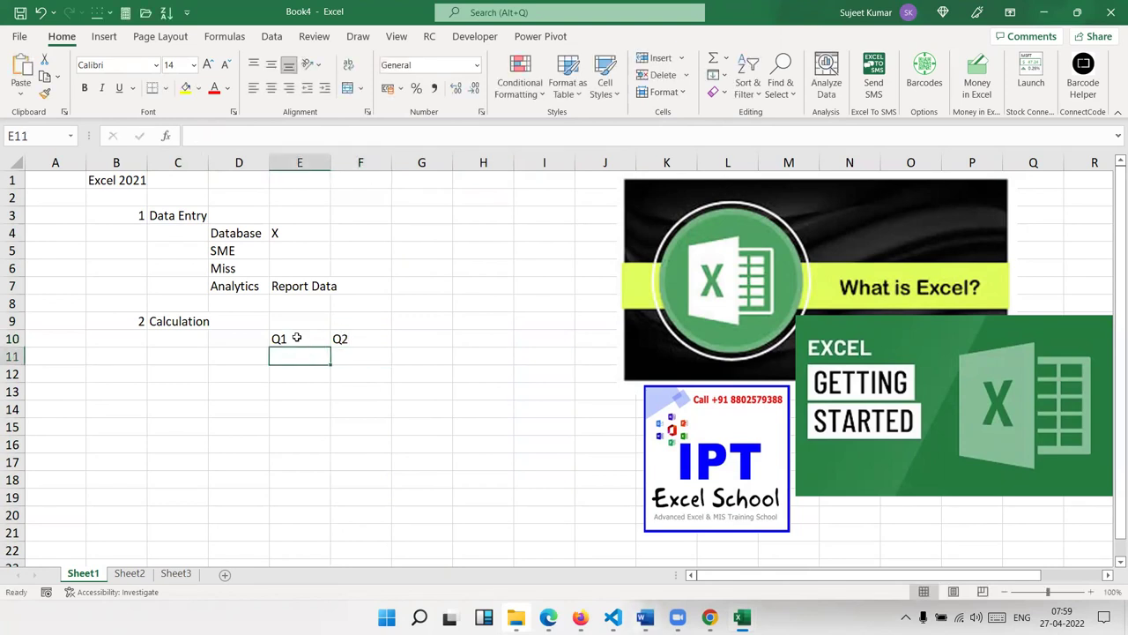
pyautogui.write('50')
pyautogui.press('Right')
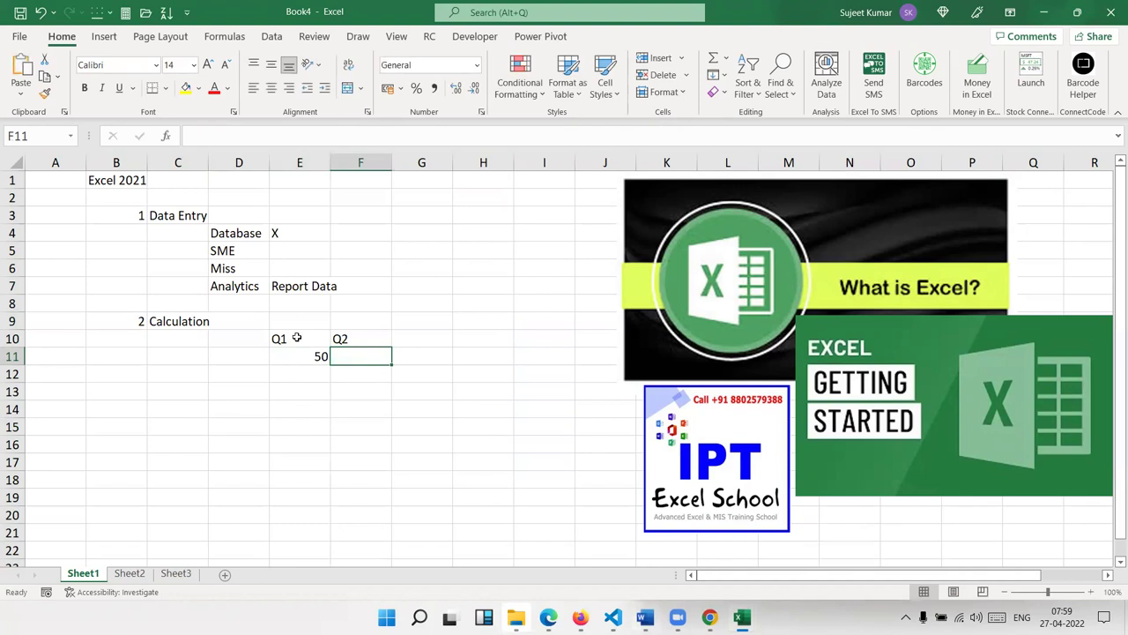
pyautogui.write('30')
pyautogui.press('Right')
pyautogui.press('Up')
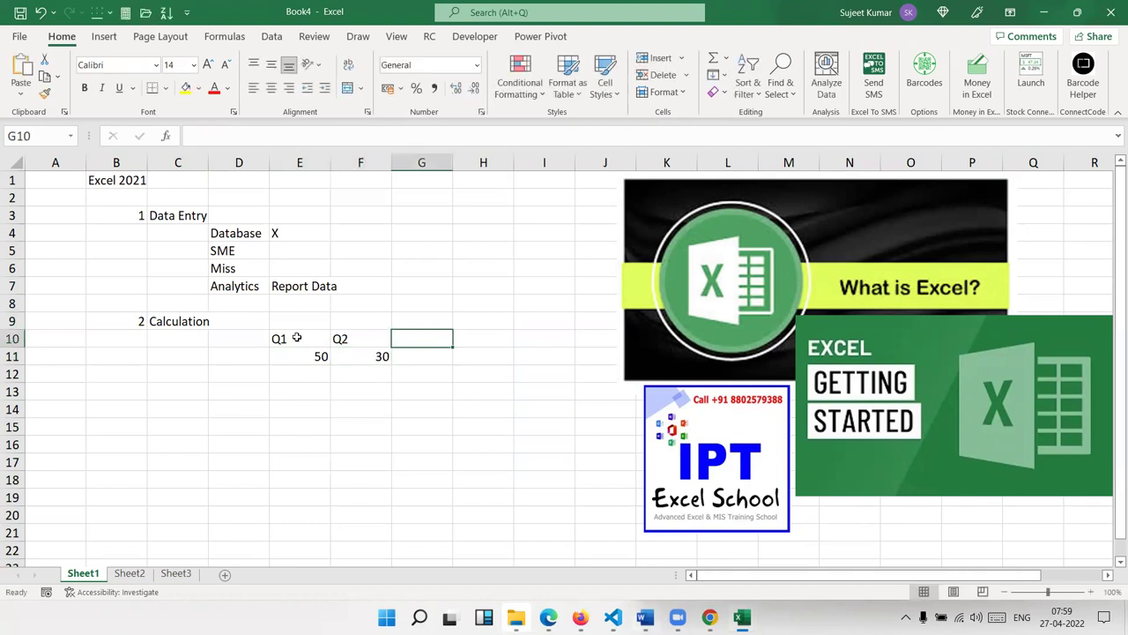
pyautogui.write('Gr')
pyautogui.press('Return')
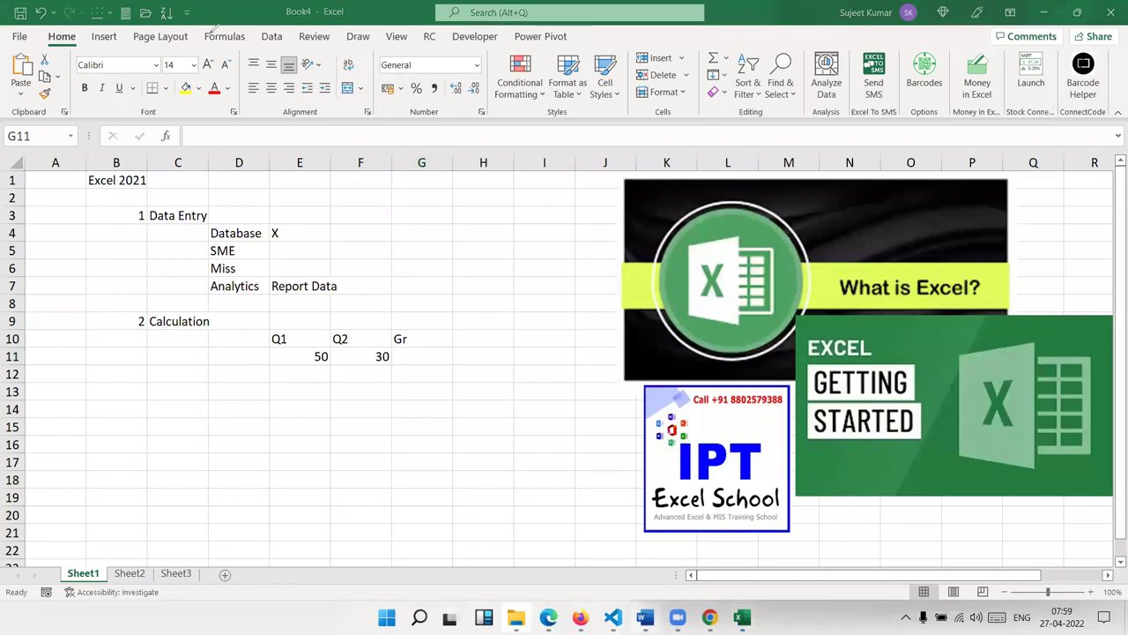
# Step: Hand-write the (Q2 − Q1)/Q1 growth fraction in blue ink over columns G to I
pyautogui.moveTo(207, 32)
pyautogui.mouseDown()
pyautogui.moveTo(236, 46)
pyautogui.moveTo(197, 16)
pyautogui.mouseUp()
pyautogui.moveTo(401, 209)
pyautogui.mouseDown()
pyautogui.moveTo(412, 247)
pyautogui.moveTo(461, 211)
pyautogui.moveTo(527, 204)
pyautogui.moveTo(541, 218)
pyautogui.mouseUp()
pyautogui.moveTo(394, 267); pyautogui.dragTo(570, 235)
pyautogui.moveTo(520, 263); pyautogui.dragTo(556, 286)
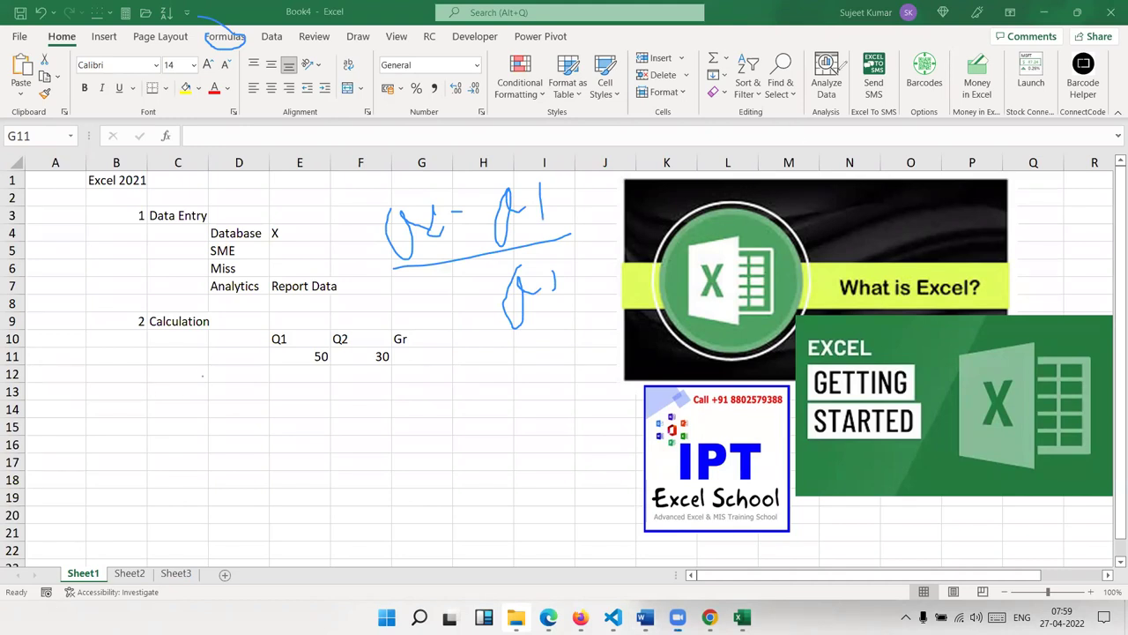
# Step: Enter the growth formula =(F11-E11)/E11 in cell G11
pyautogui.click(405, 361)
pyautogui.write('=')
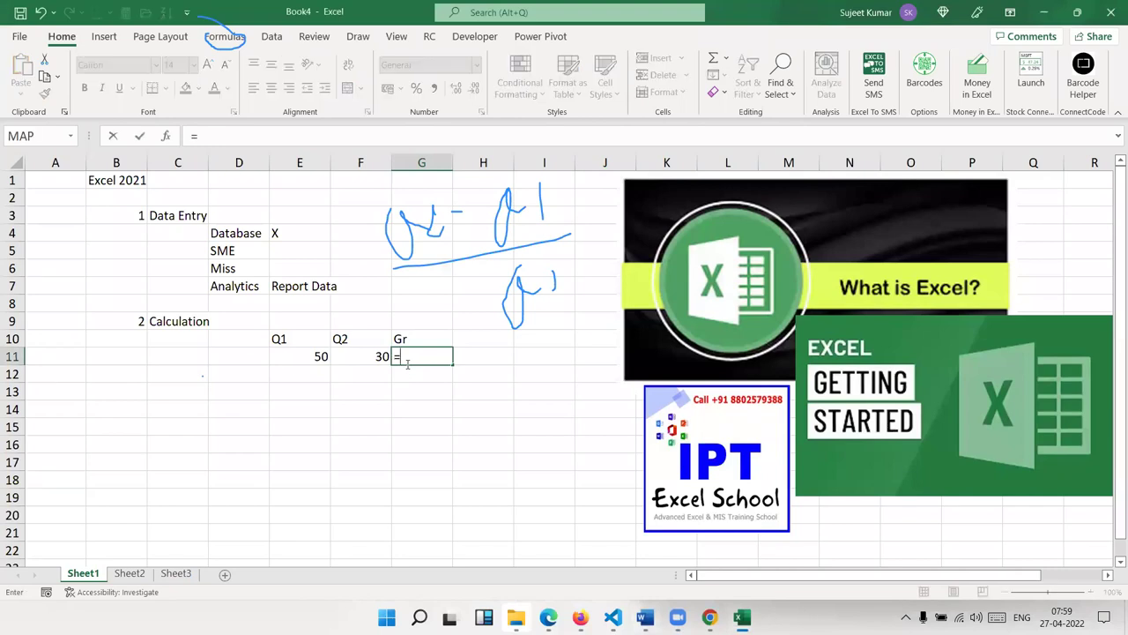
pyautogui.write('(')
pyautogui.press('Left')
pyautogui.write('-')
pyautogui.press('Left')
pyautogui.press('Left')
pyautogui.write(')/')
pyautogui.press('Left')
pyautogui.press('Left')
pyautogui.press('Return')
# Step: Format G11 with Percent Style so the growth shows as -40%
pyautogui.press('Up')
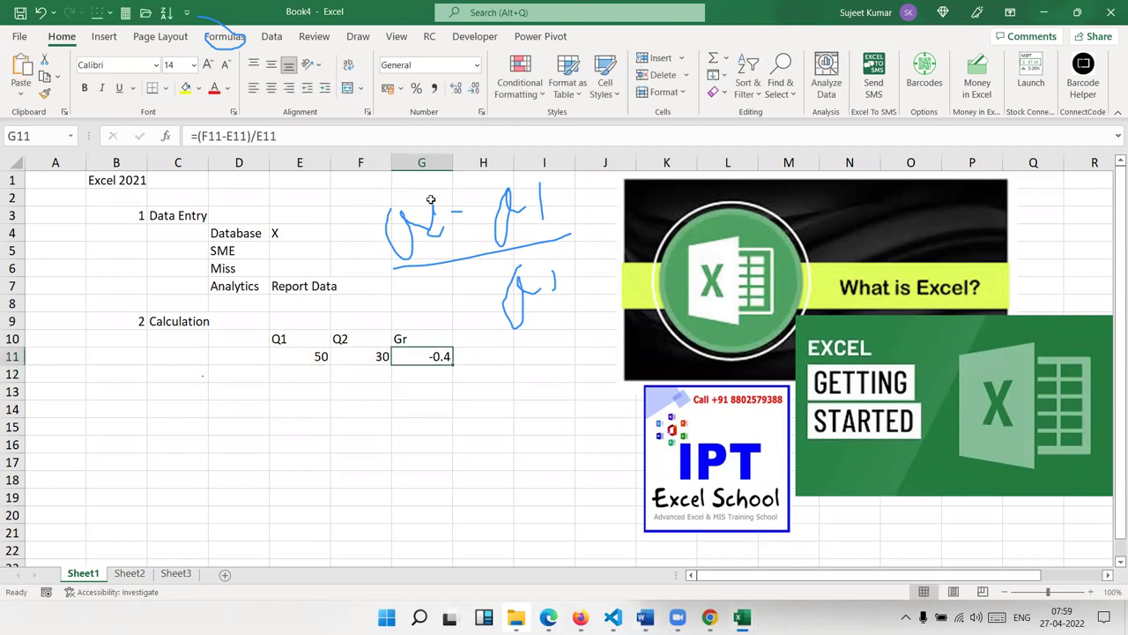
pyautogui.click(416, 88)
pyautogui.doubleClick(430, 356)
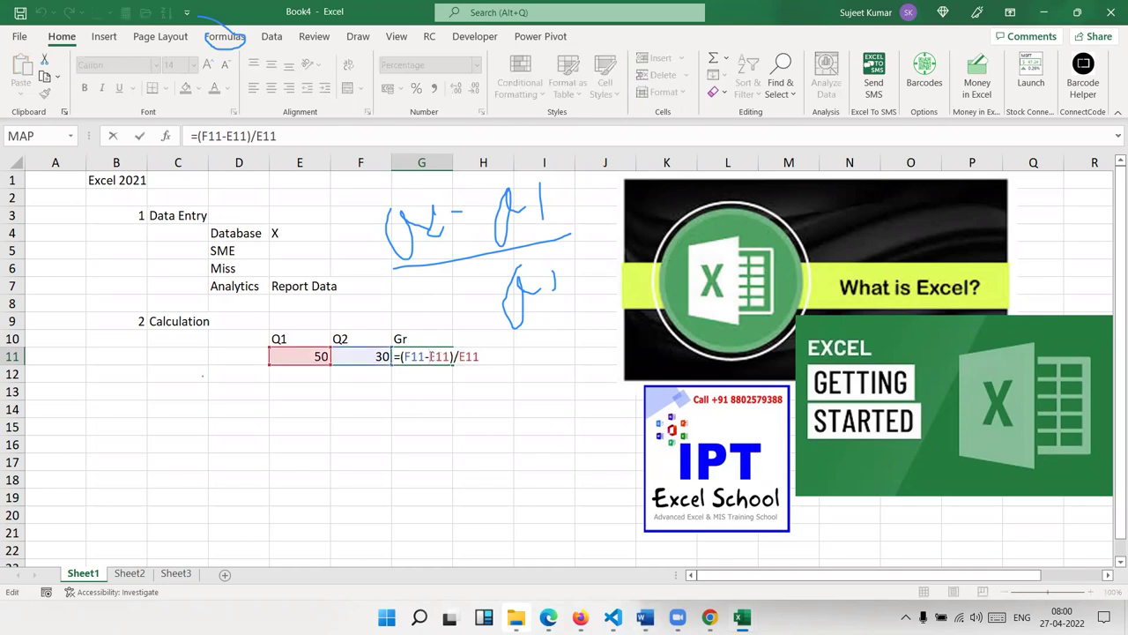
pyautogui.press('Return')
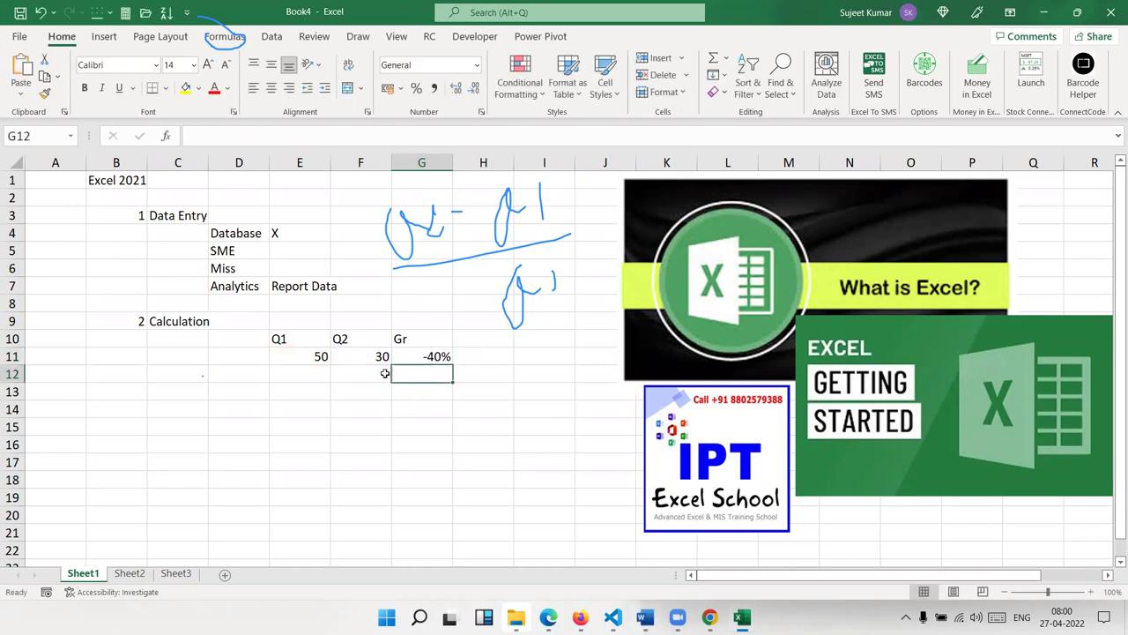
pyautogui.click(145, 322)
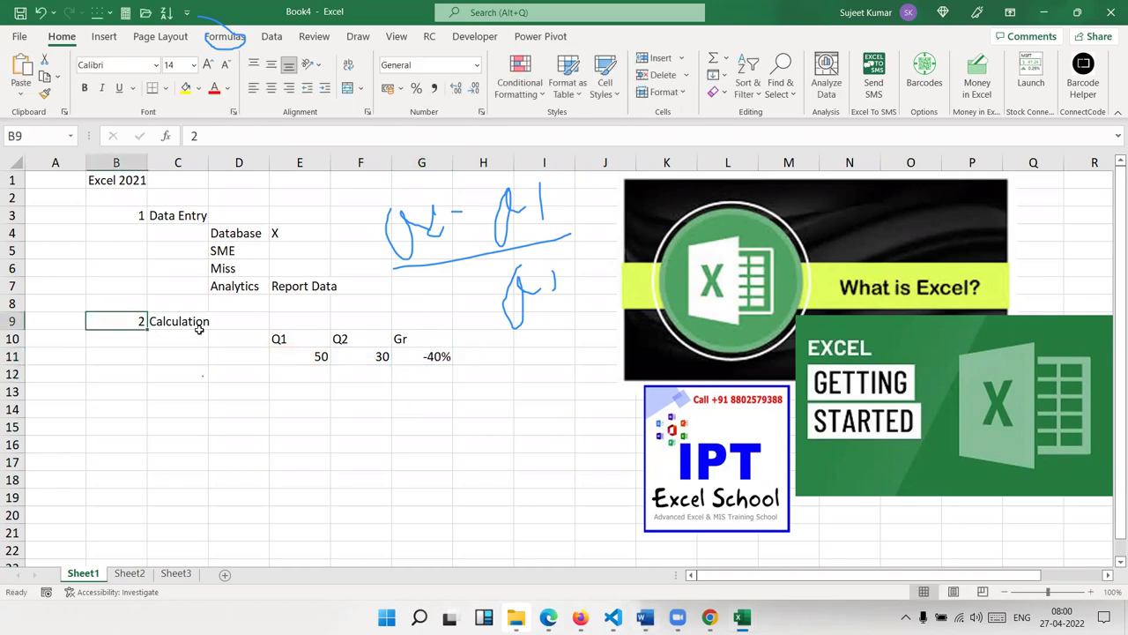
# Step: Number the third item 3 in B14 and enter 'Analytics' in C14
pyautogui.click(308, 344)
pyautogui.click(301, 362)
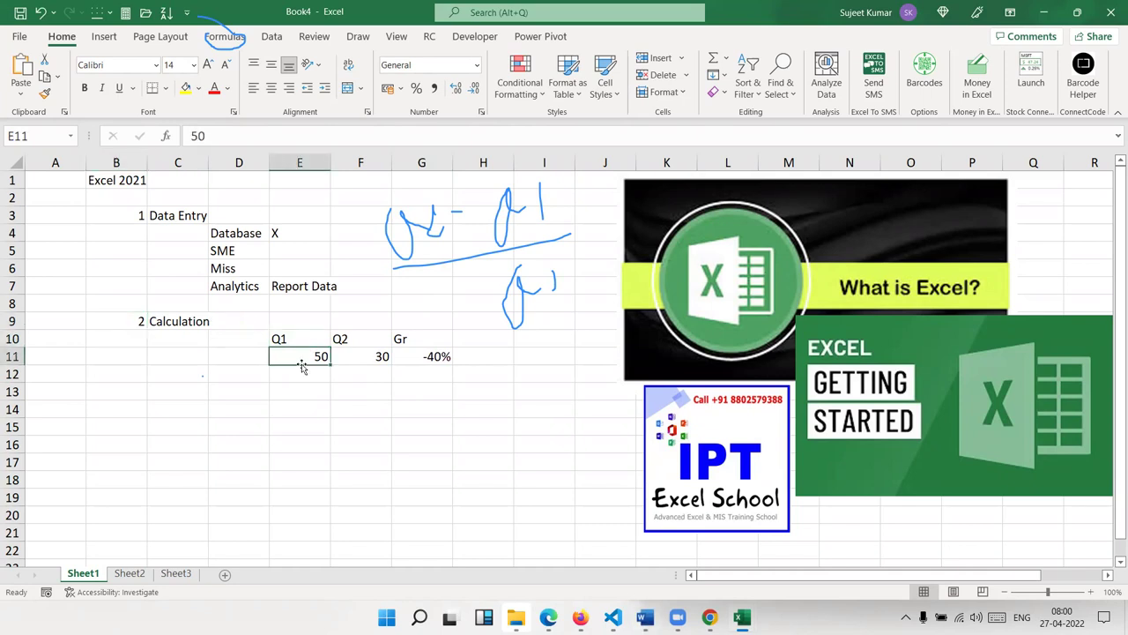
pyautogui.doubleClick(134, 407)
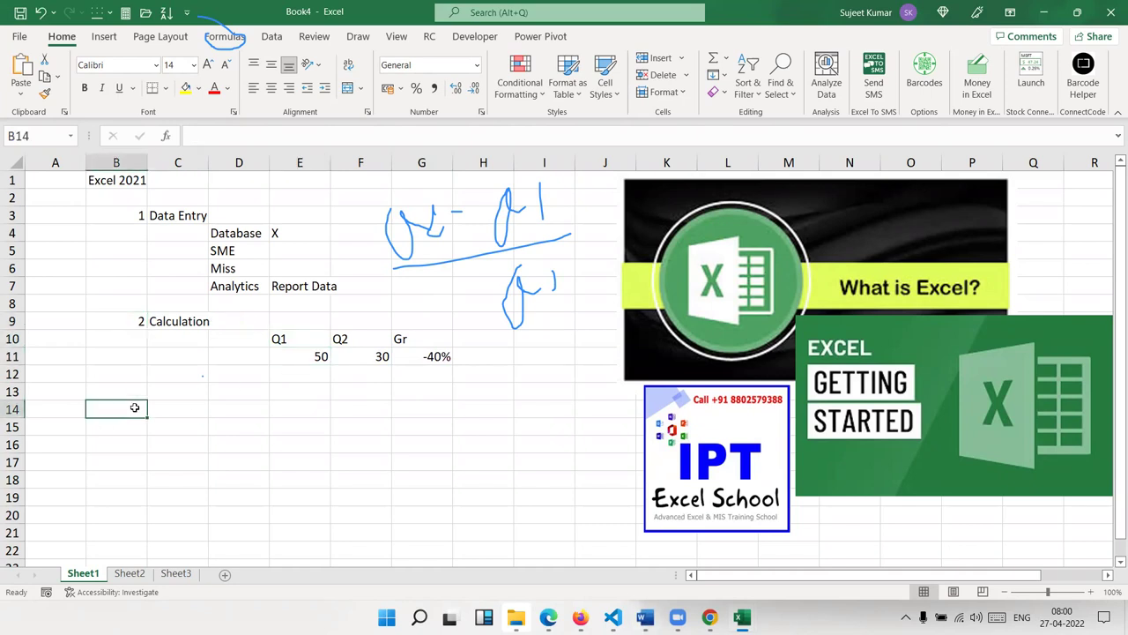
pyautogui.write('3')
pyautogui.press('Tab')
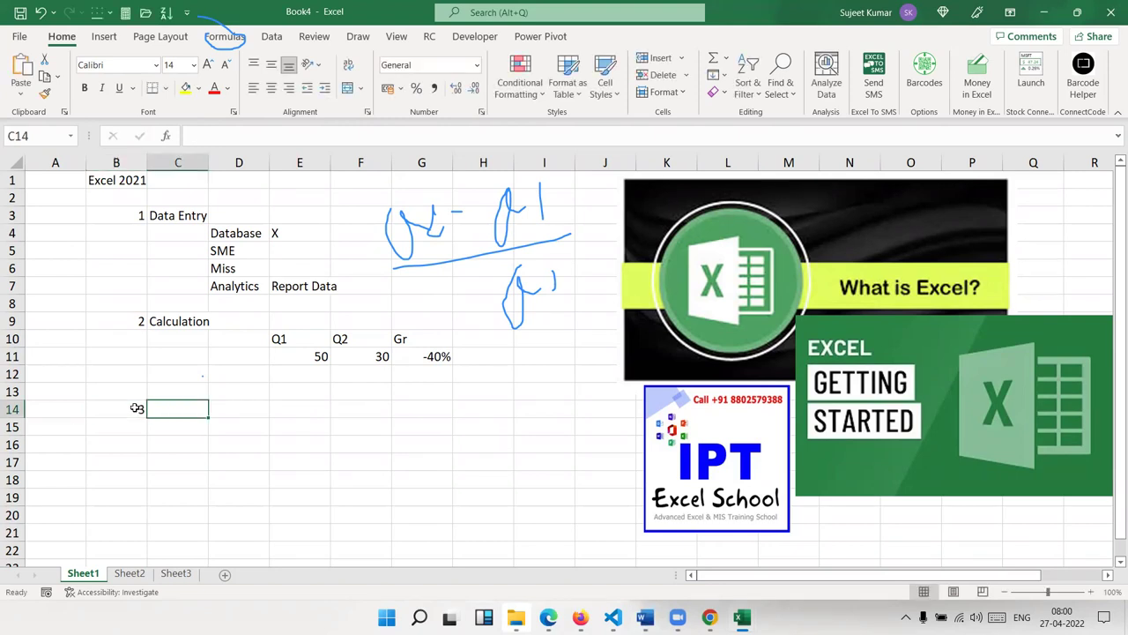
pyautogui.write('an')
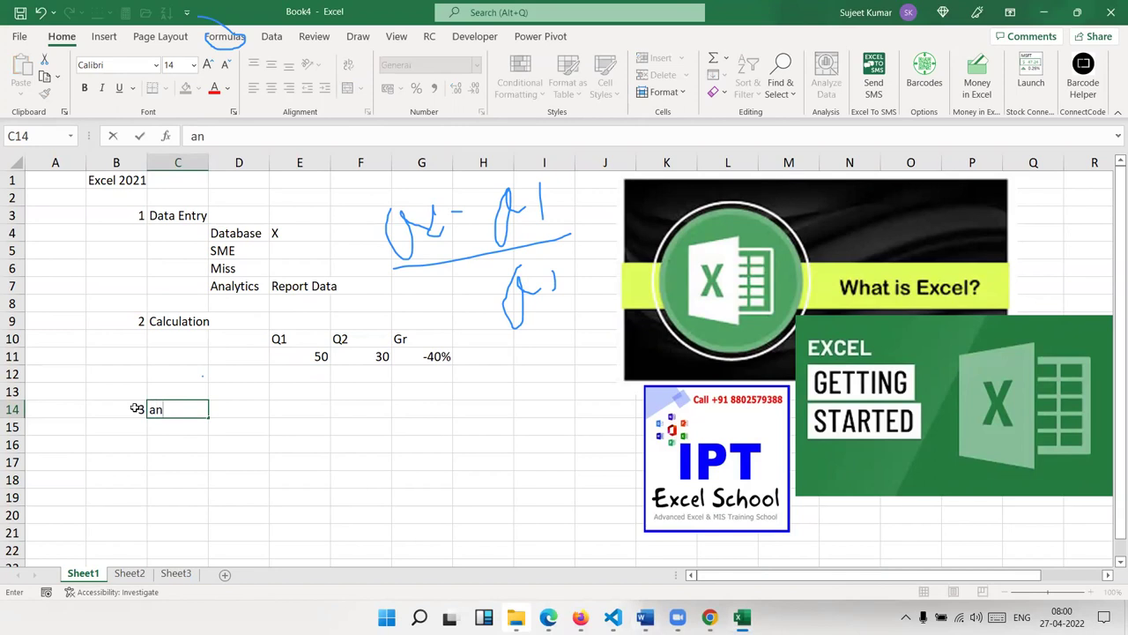
pyautogui.press('BackSpace')
pyautogui.press('BackSpace')
pyautogui.write('Ana')
pyautogui.write('ly')
pyautogui.write('tics')
pyautogui.press('Return')
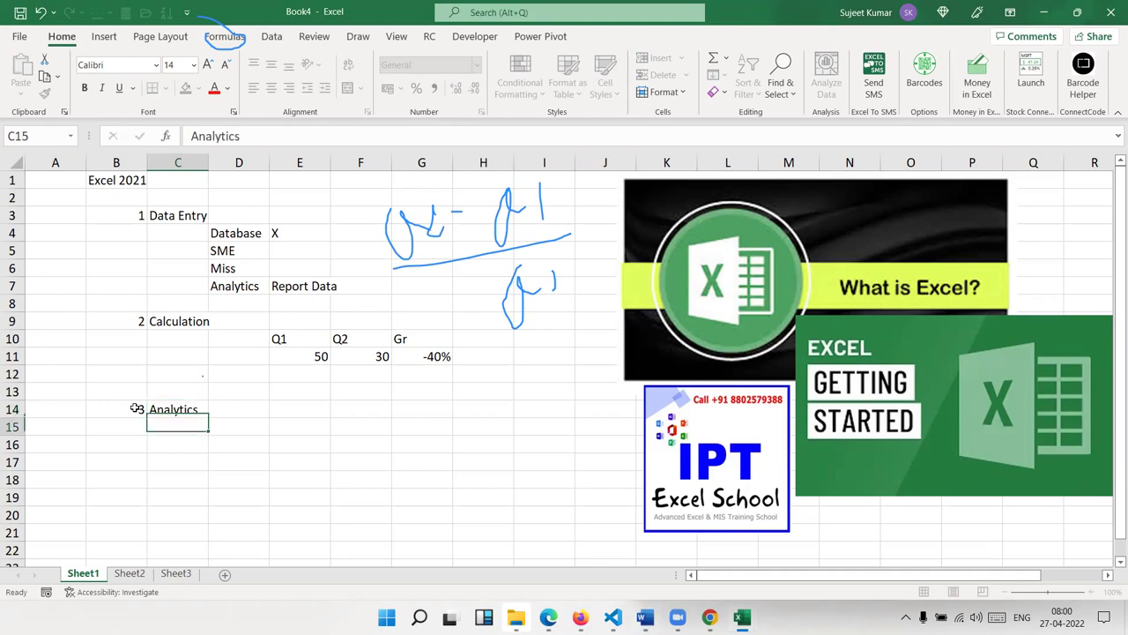
# Step: Add 'Report' in D14 and 'Re-Persenation' in E14
pyautogui.press('Up')
pyautogui.press('Right')
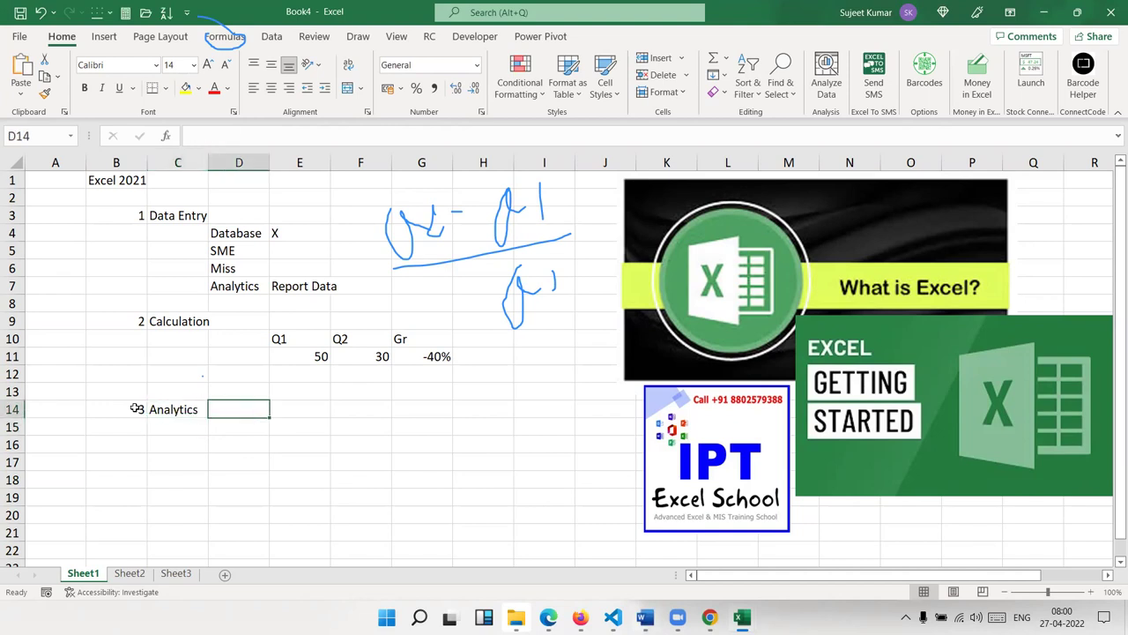
pyautogui.press('Left')
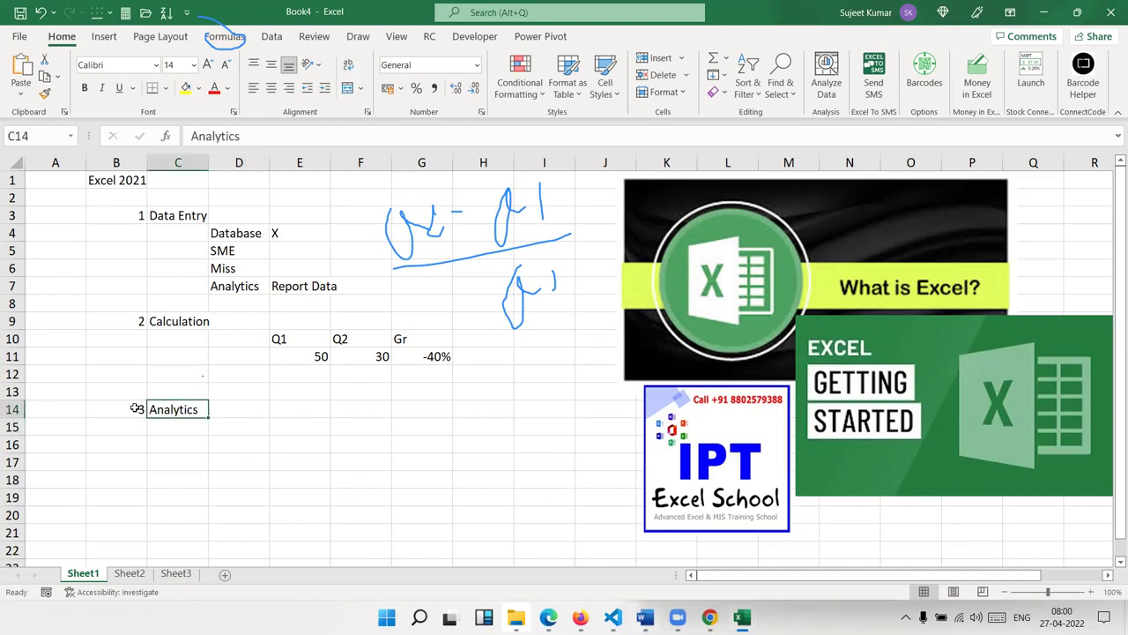
pyautogui.press('Right')
pyautogui.write('Report')
pyautogui.press('Right')
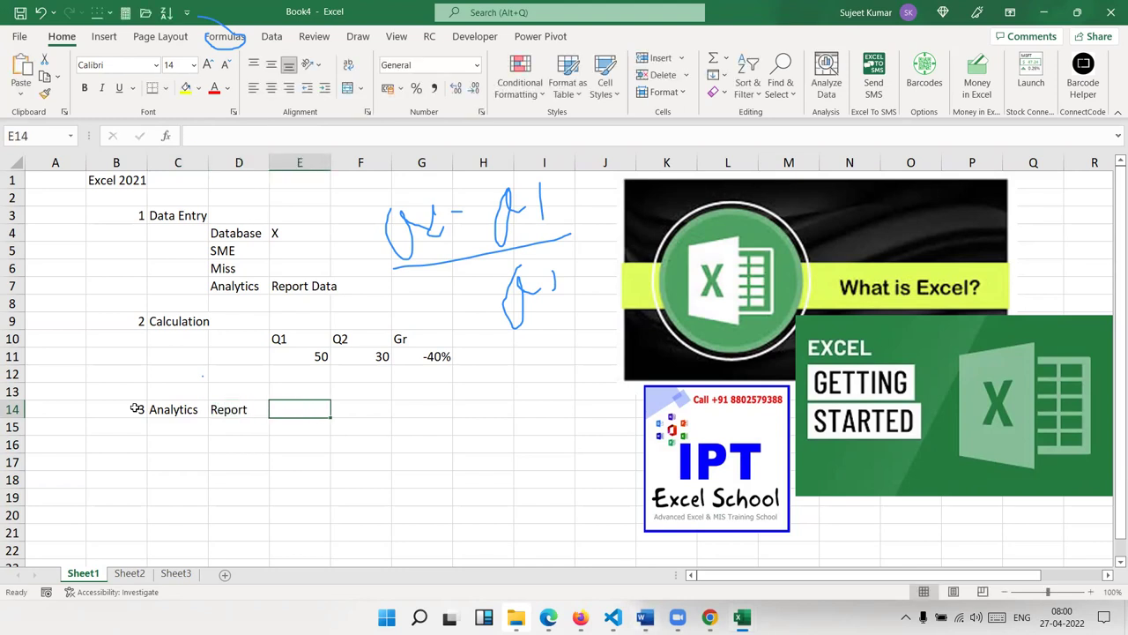
pyautogui.write('Re')
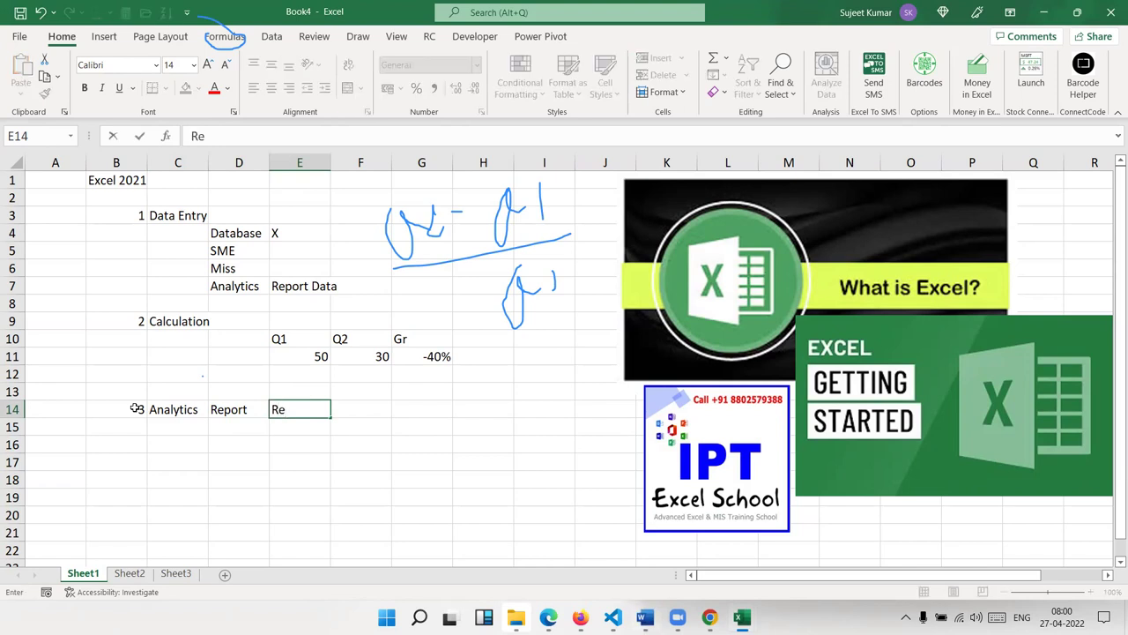
pyautogui.write('-Persenation')
pyautogui.press('Return')
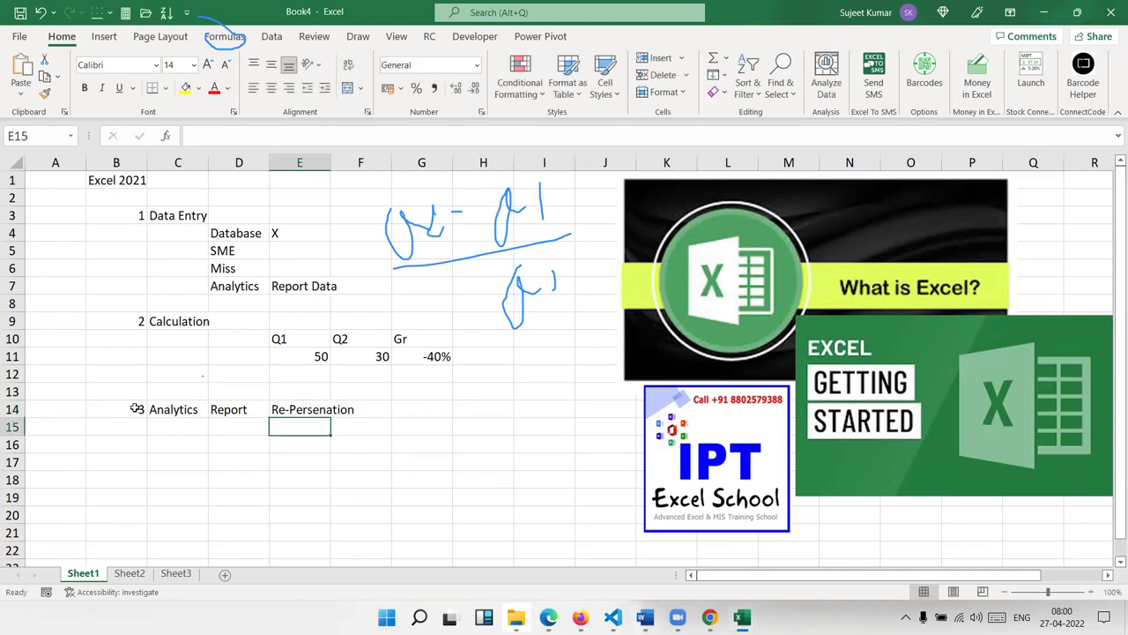
pyautogui.press('Left')
pyautogui.press('Left')
pyautogui.press('Left')
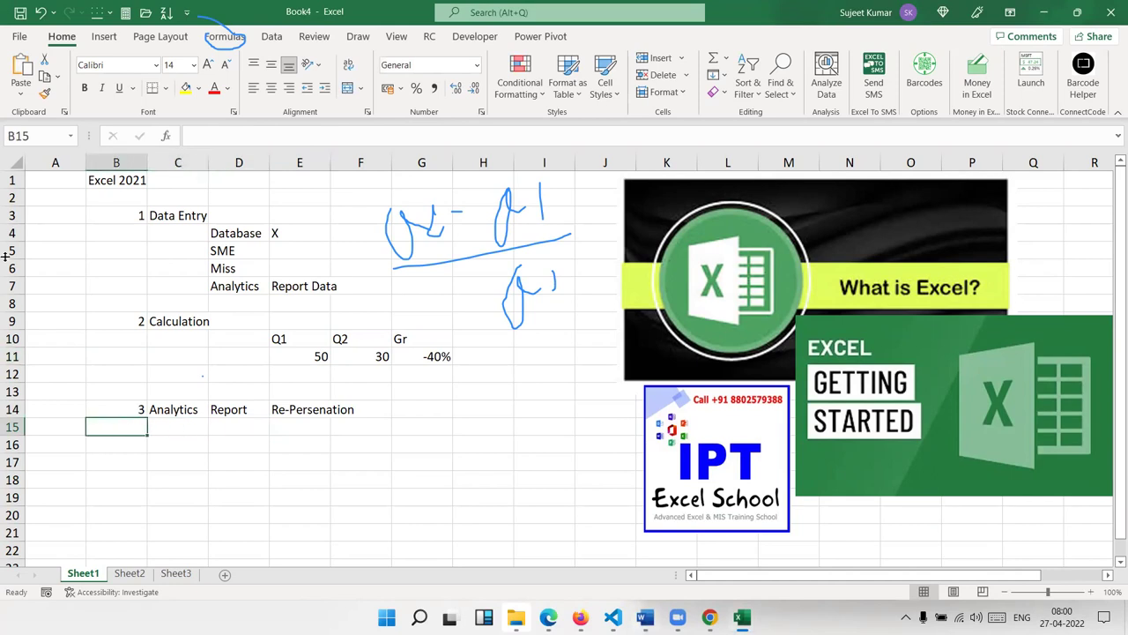
# Step: Open the SData workbook from recent files and show its Data sheet
pyautogui.click(29, 41)
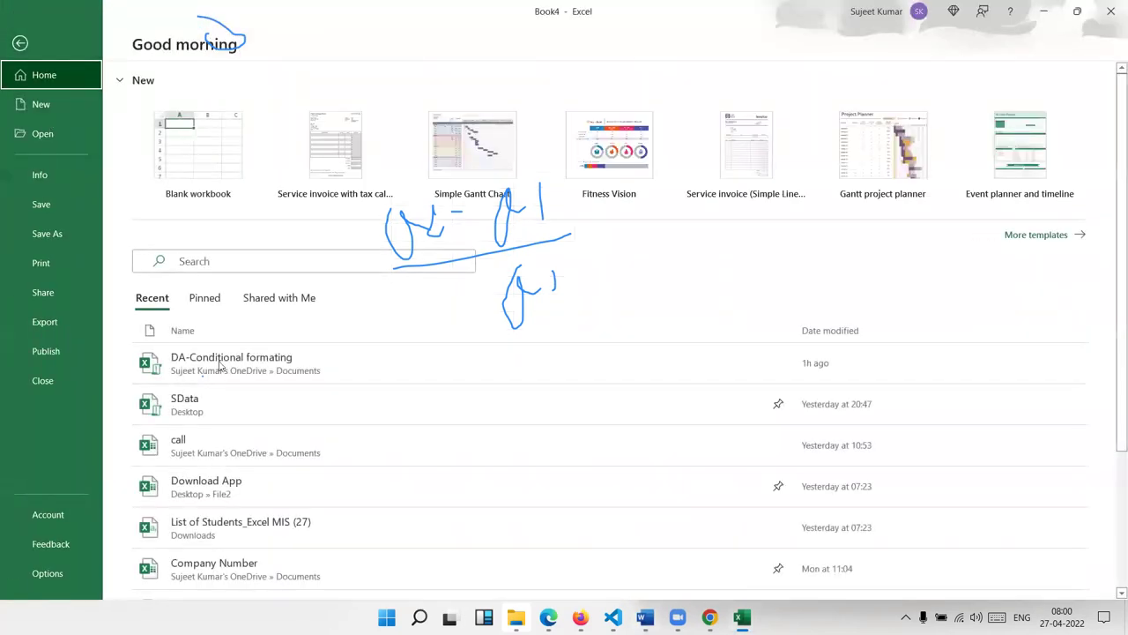
pyautogui.click(273, 413)
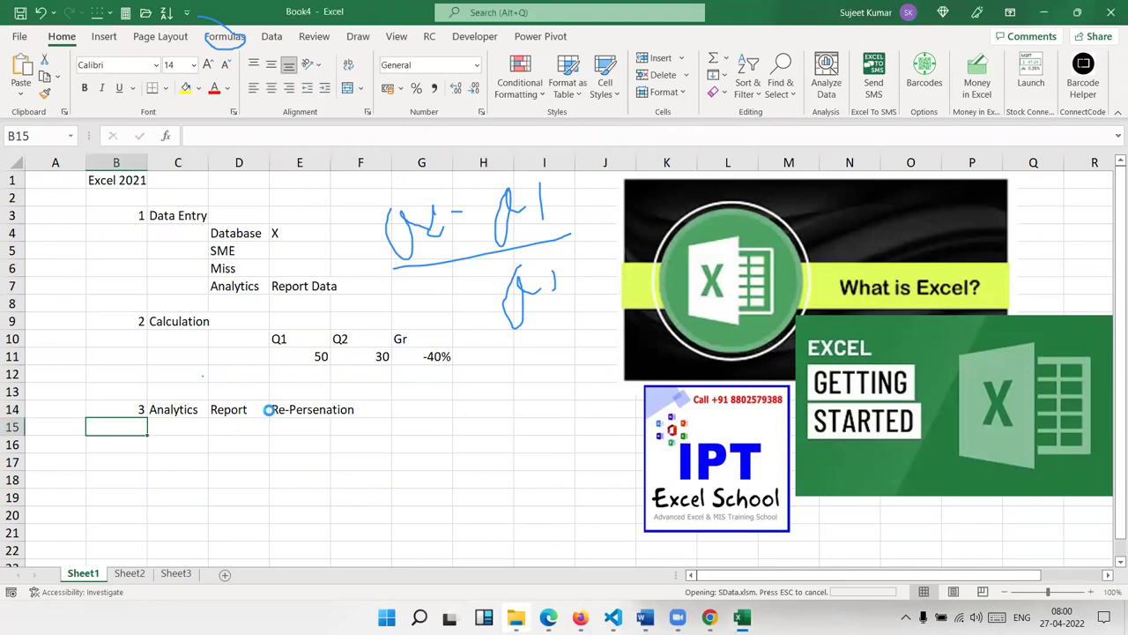
pyautogui.click(116, 577)
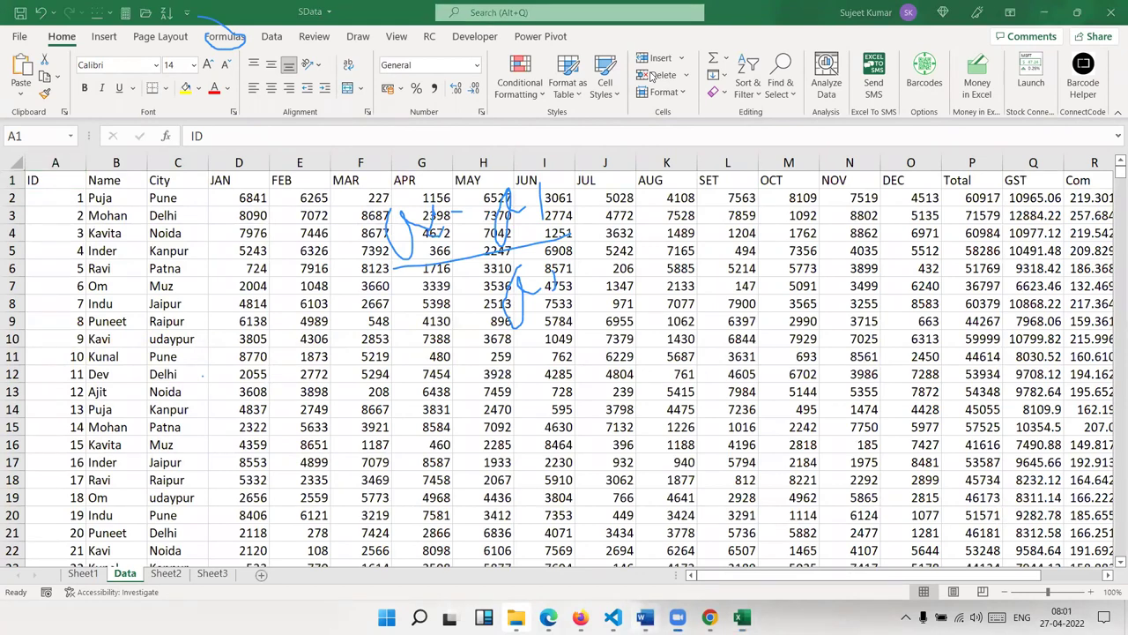
pyautogui.press('Escape')
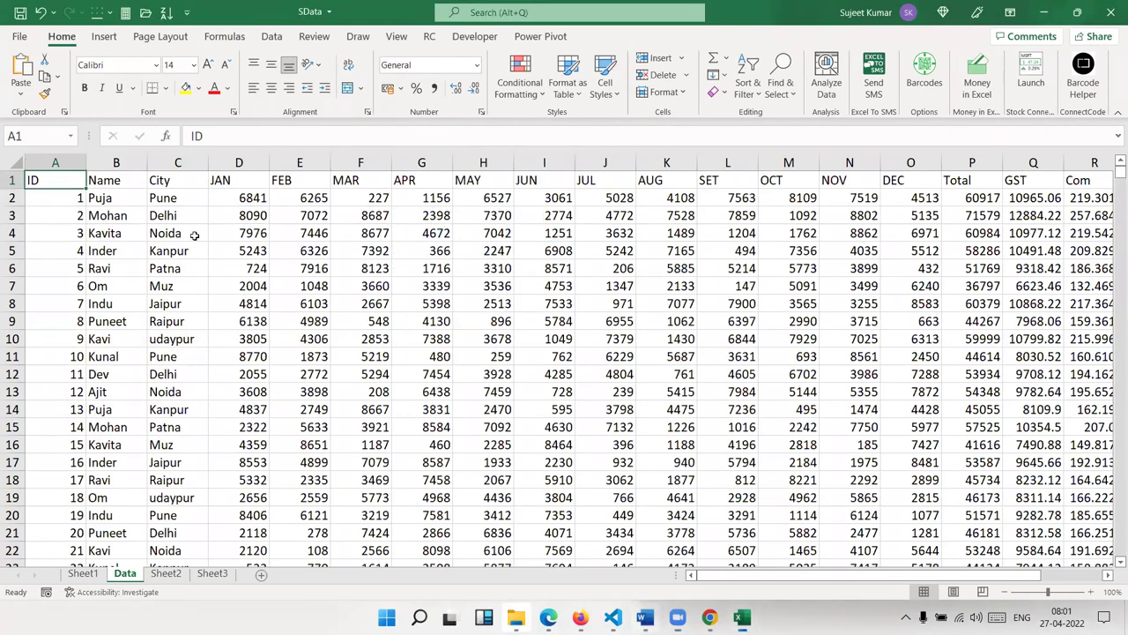
# Step: With A1 selected, start a PivotTable from the table range Data!$A$1:$T$791
pyautogui.click(162, 162)
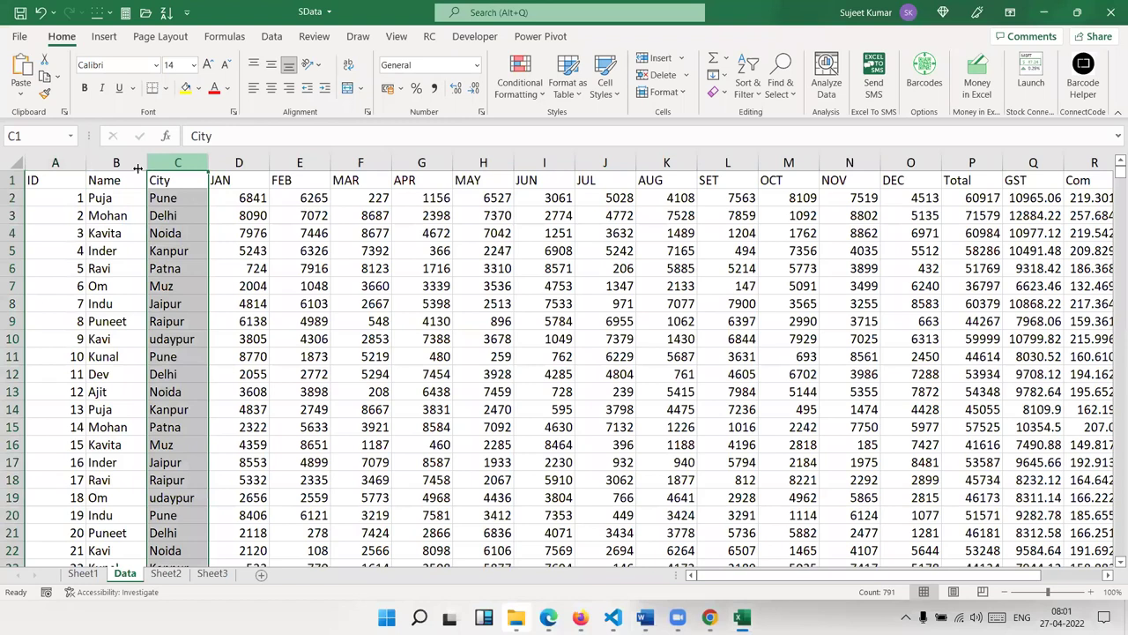
pyautogui.click(104, 164)
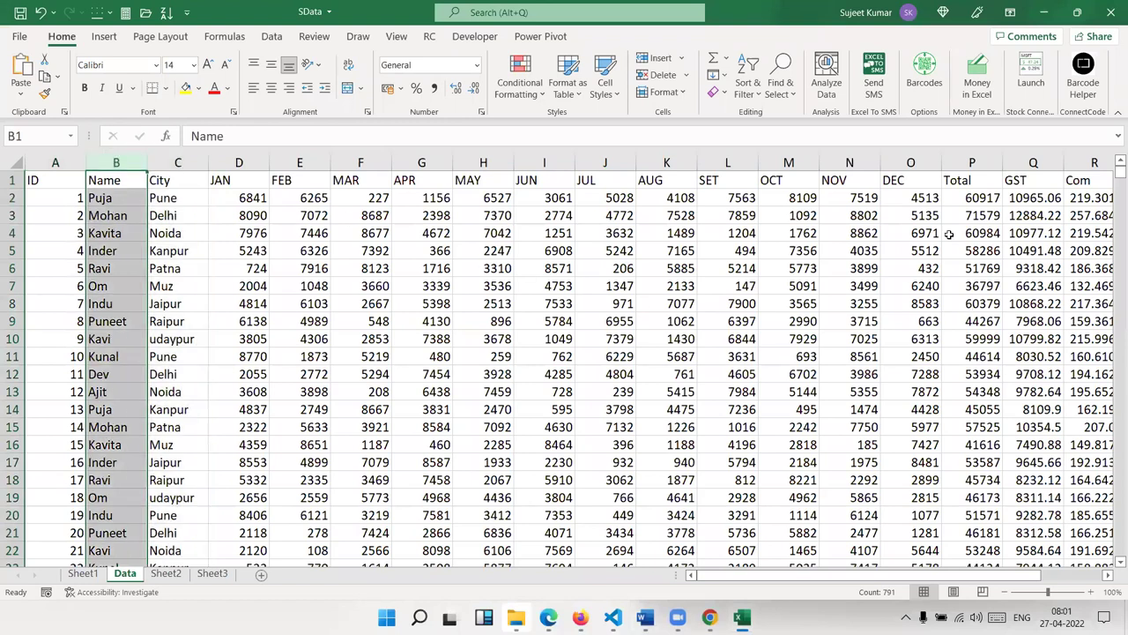
pyautogui.click(959, 160)
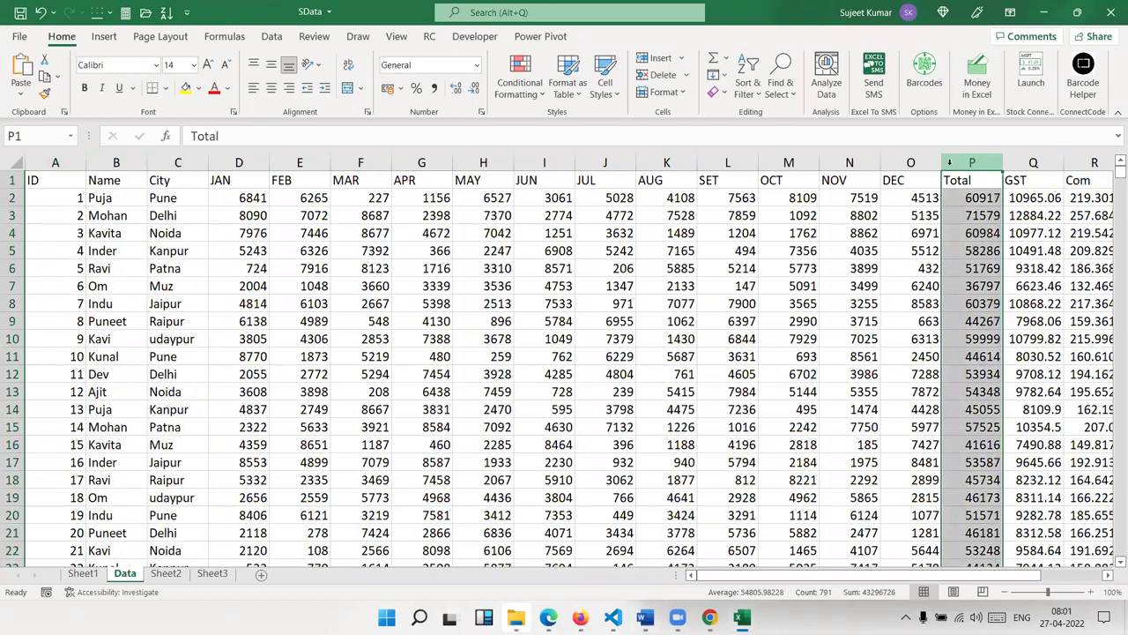
pyautogui.click(67, 184)
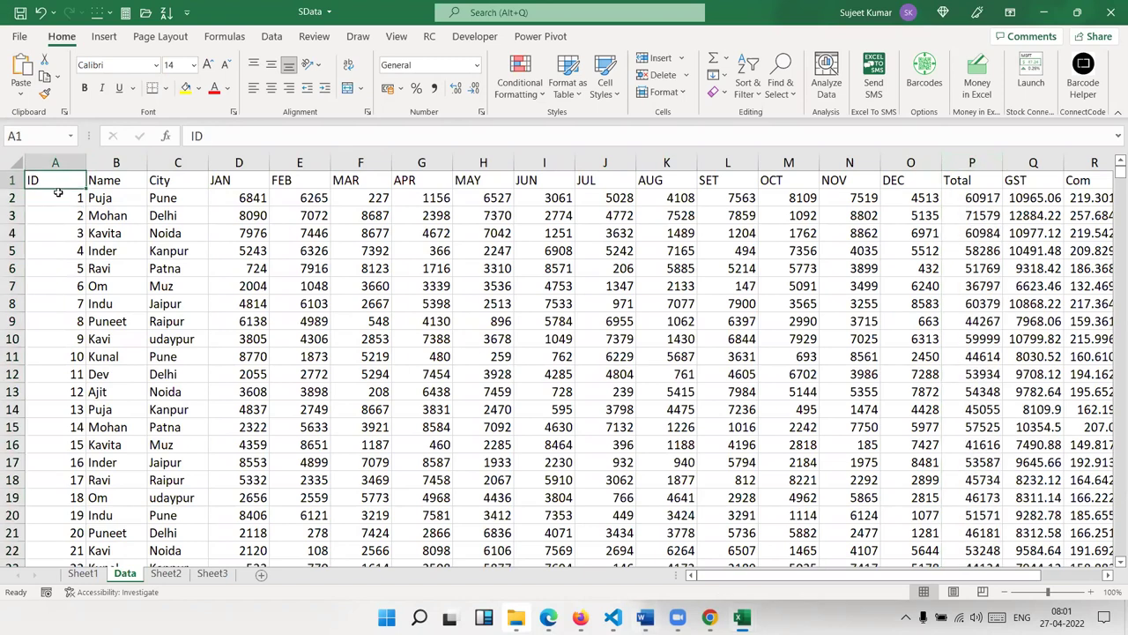
pyautogui.click(104, 36)
pyautogui.click(23, 75)
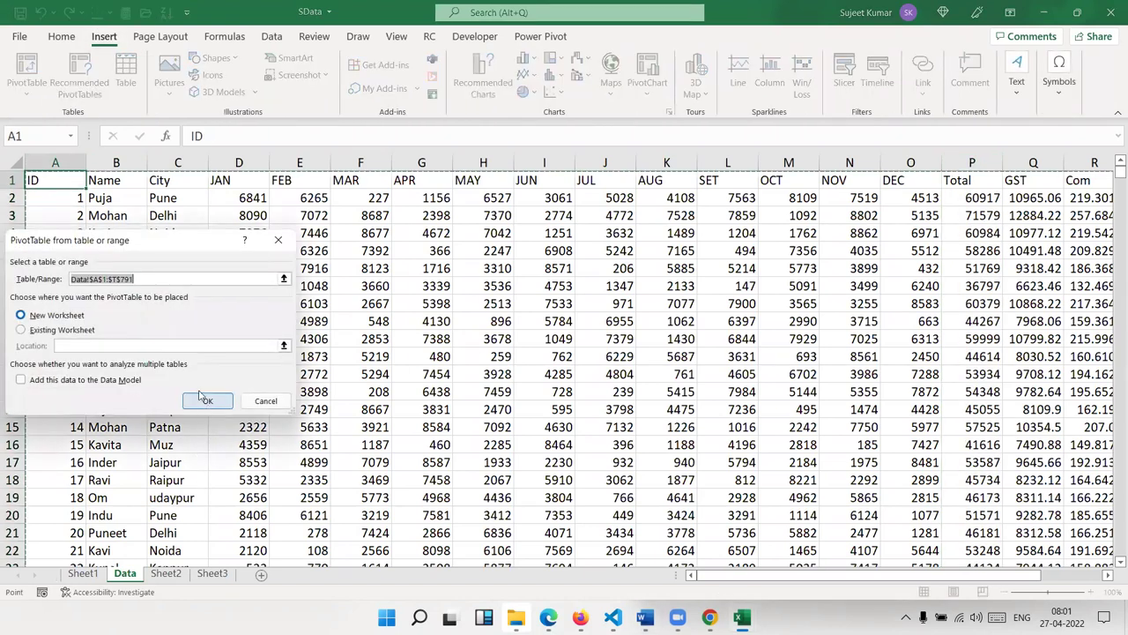
# Step: Create the pivot table on a new sheet with Name then City as rows and summed Gtotal values
pyautogui.click(203, 398)
pyautogui.moveTo(1005, 262)
pyautogui.mouseDown()
pyautogui.moveTo(1010, 370)
pyautogui.moveTo(976, 521)
pyautogui.mouseUp()
pyautogui.moveTo(916, 276)
pyautogui.mouseDown()
pyautogui.moveTo(1083, 425)
pyautogui.moveTo(1058, 432)
pyautogui.mouseUp()
pyautogui.scroll(-5, 952, 284)
pyautogui.moveTo(916, 326); pyautogui.dragTo(1053, 520)
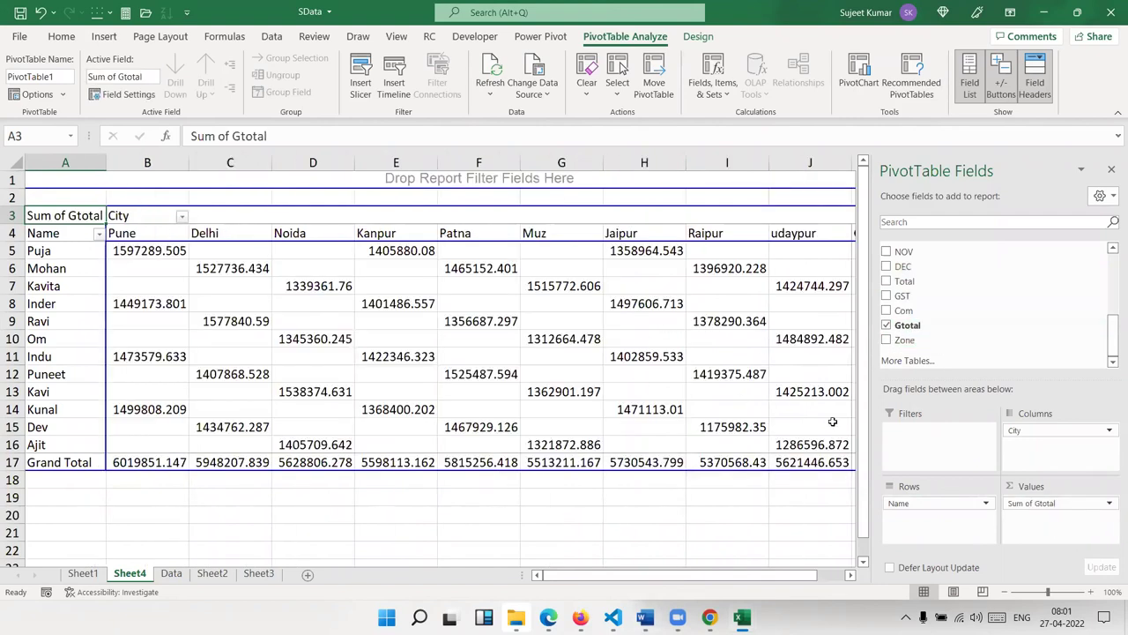
pyautogui.moveTo(1015, 431)
pyautogui.mouseDown()
pyautogui.moveTo(959, 544)
pyautogui.moveTo(947, 533)
pyautogui.mouseUp()
pyautogui.scroll(-17, 197, 419)
pyautogui.scroll(-3, 196, 419)
pyautogui.scroll(16, 197, 419)
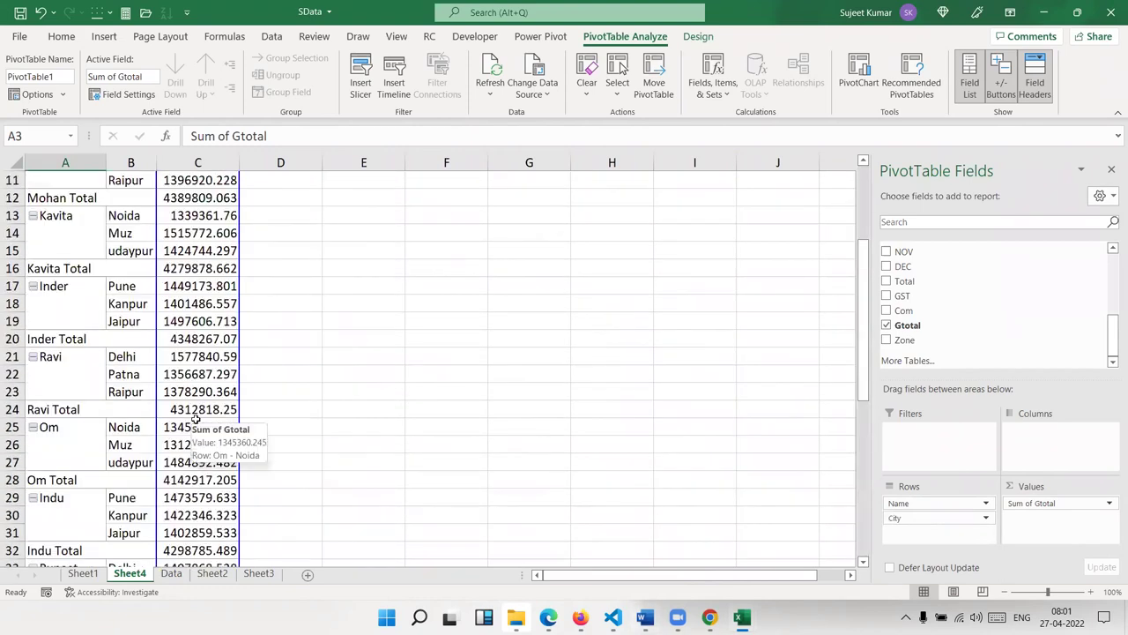
pyautogui.scroll(4, 195, 420)
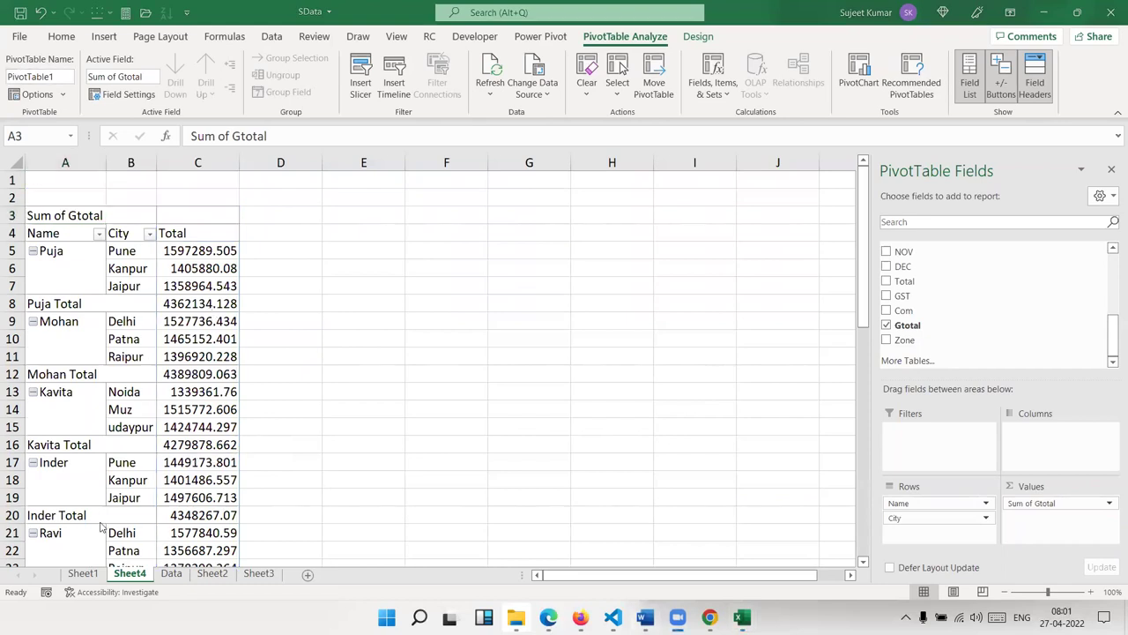
pyautogui.hotkey('alt', 'Tab')
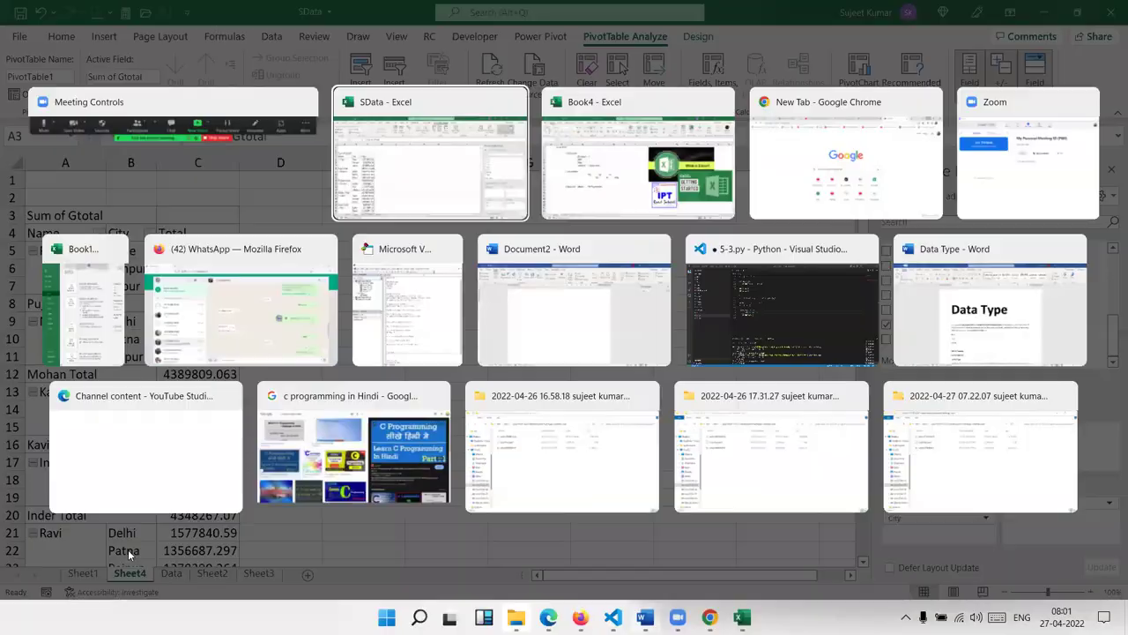
# Step: Switch back to the Book4 workbook and select cell G15
pyautogui.hotkey('alt', 'Tab')
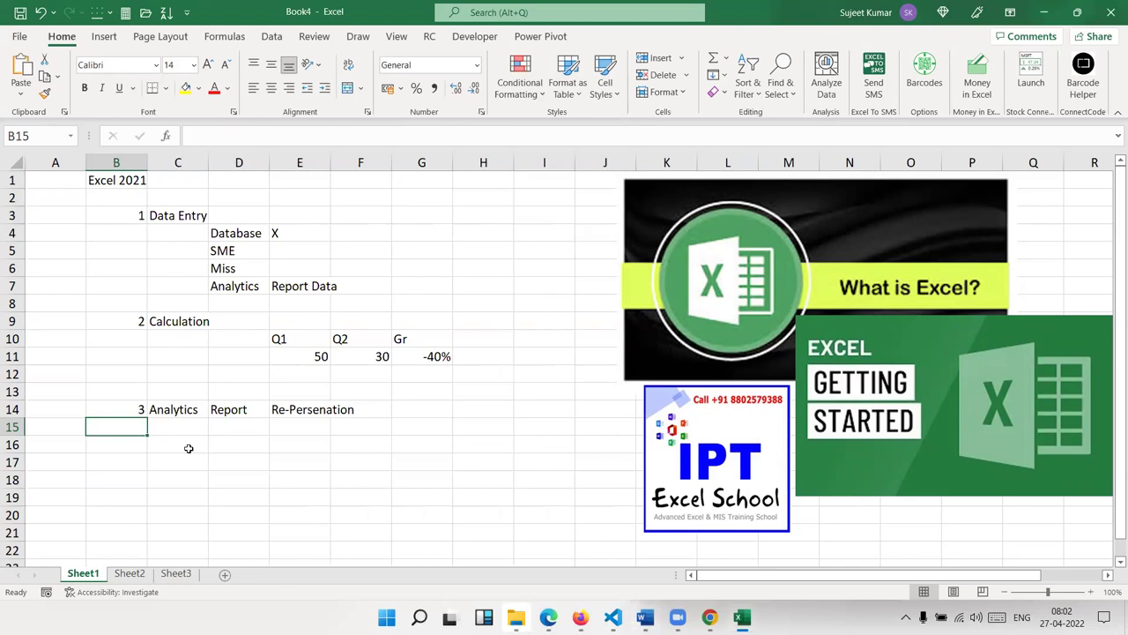
pyautogui.click(399, 426)
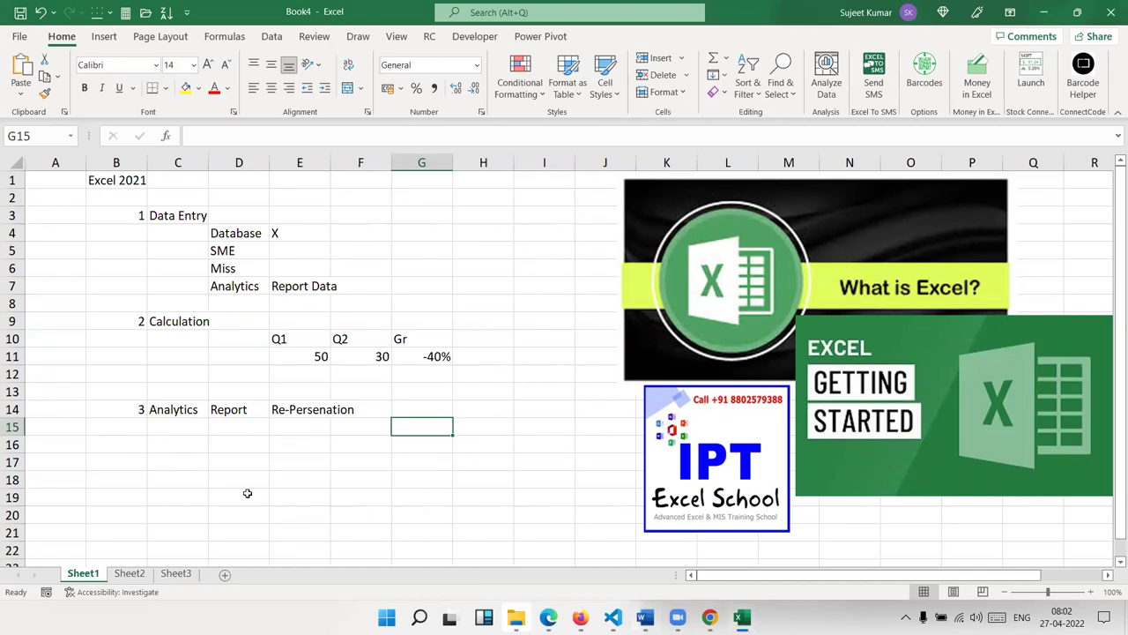
# Step: Enter item number 4 in B18 and the word 'sharing' in C18
pyautogui.click(130, 462)
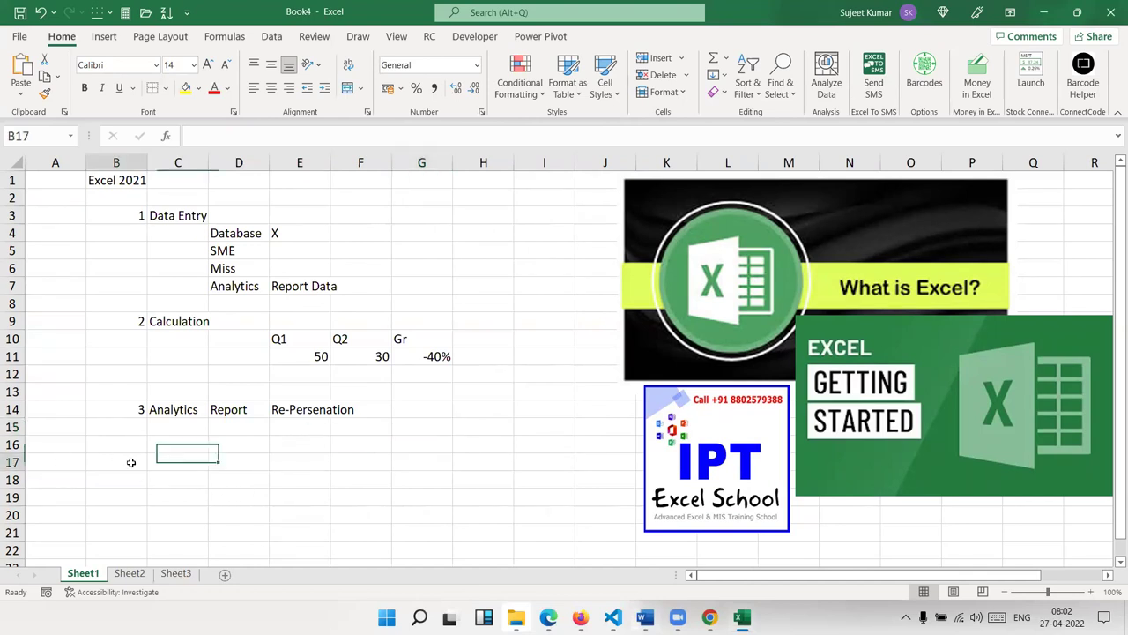
pyautogui.press('Up')
pyautogui.press('Up')
pyautogui.press('Up')
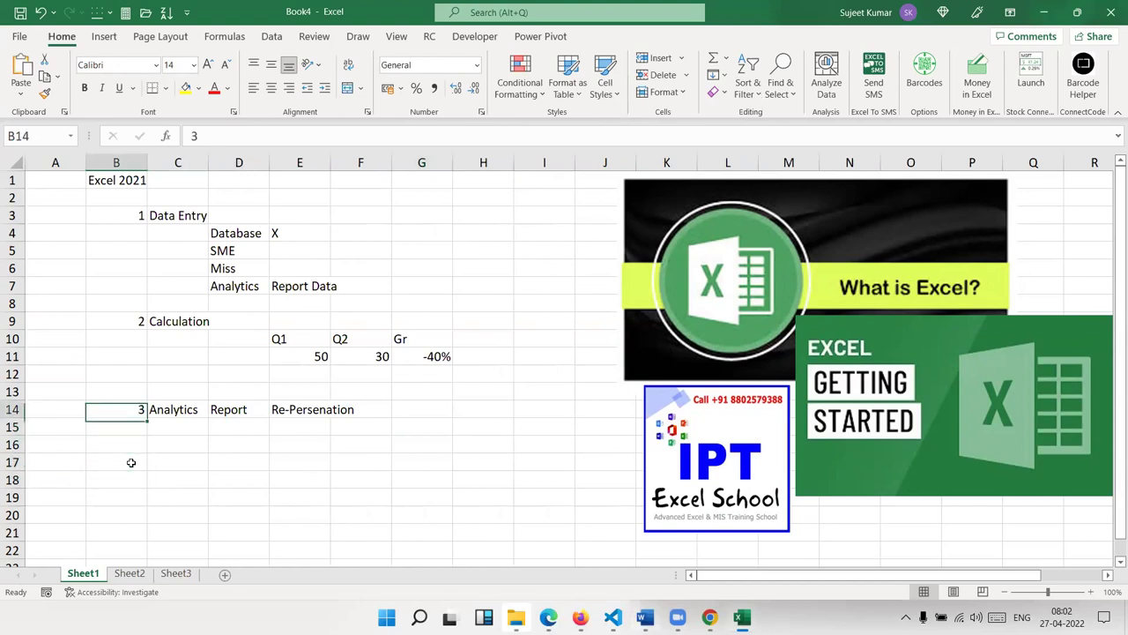
pyautogui.press('Right')
pyautogui.press('Right')
pyautogui.press('Right')
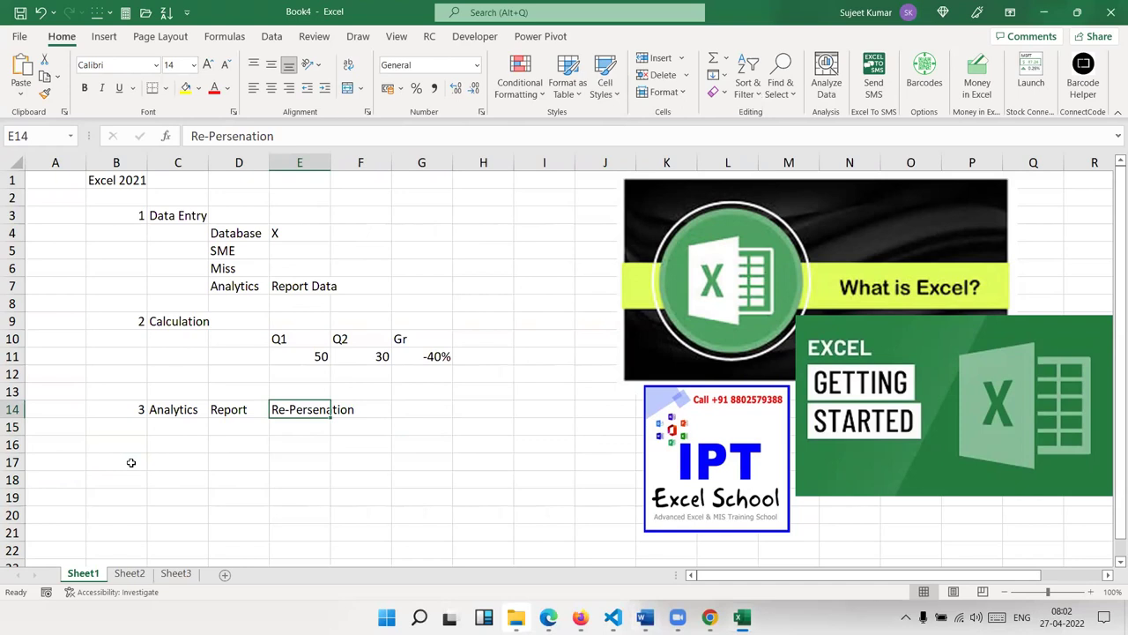
pyautogui.press('Down')
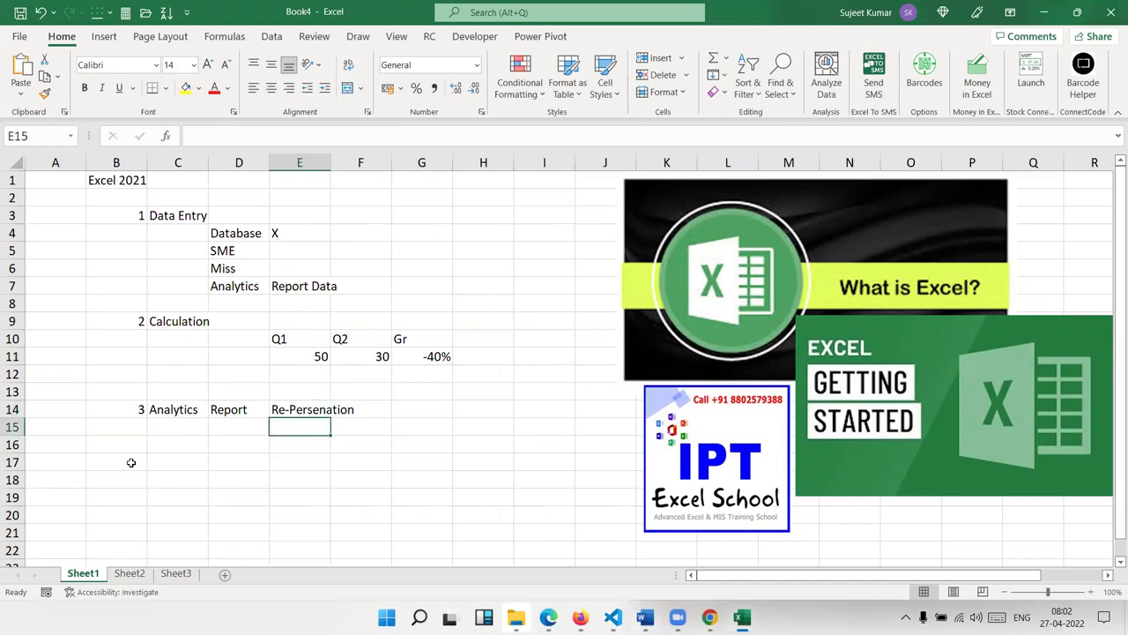
pyautogui.press('Left')
pyautogui.press('Left')
pyautogui.press('Left')
pyautogui.press('Down')
pyautogui.press('Down')
pyautogui.press('Down')
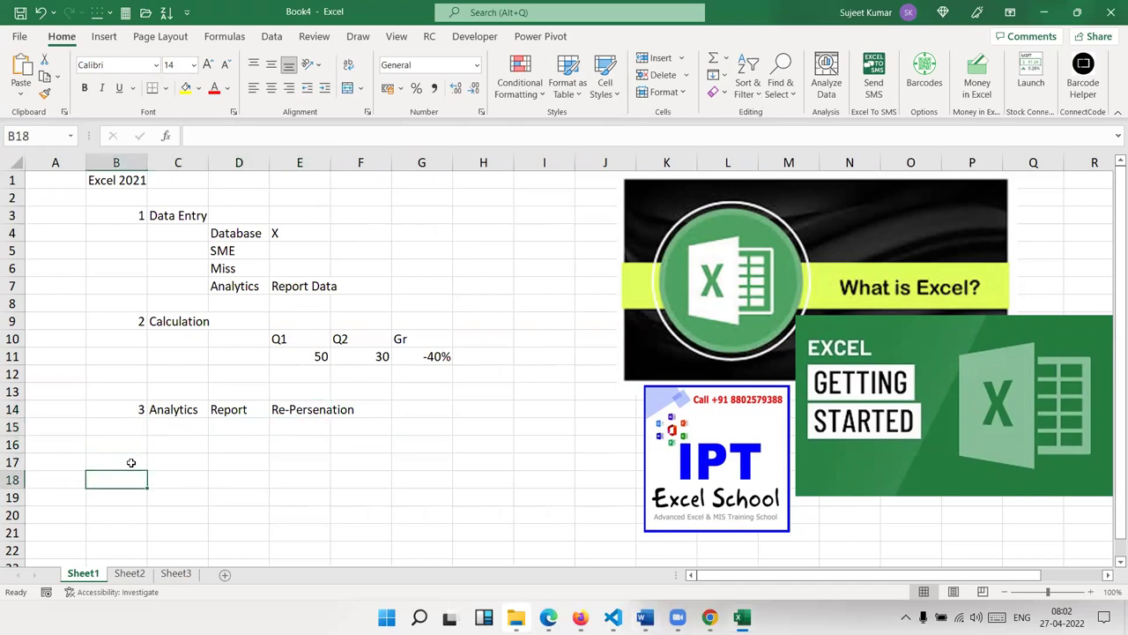
pyautogui.write('4')
pyautogui.press('Tab')
pyautogui.write('sharing')
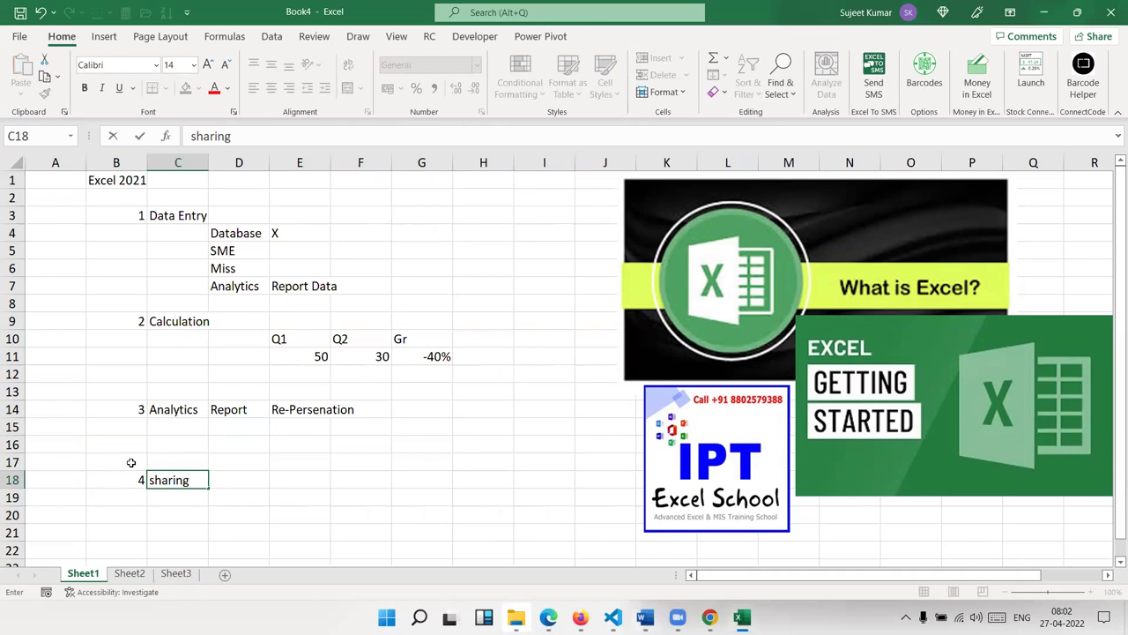
pyautogui.press('Return')
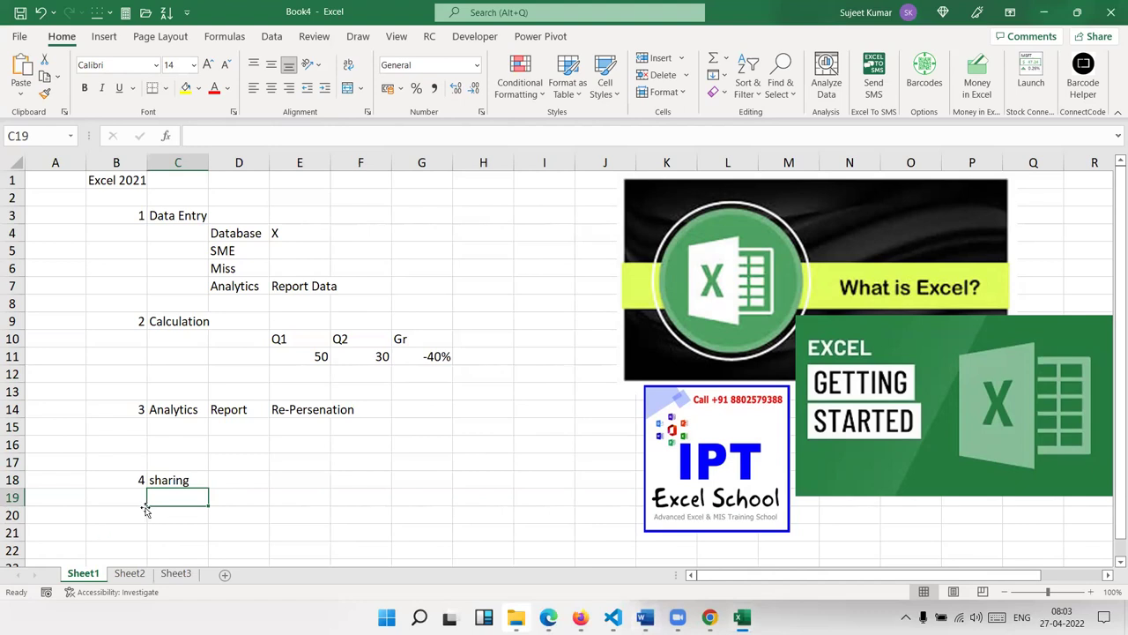
pyautogui.click(167, 477)
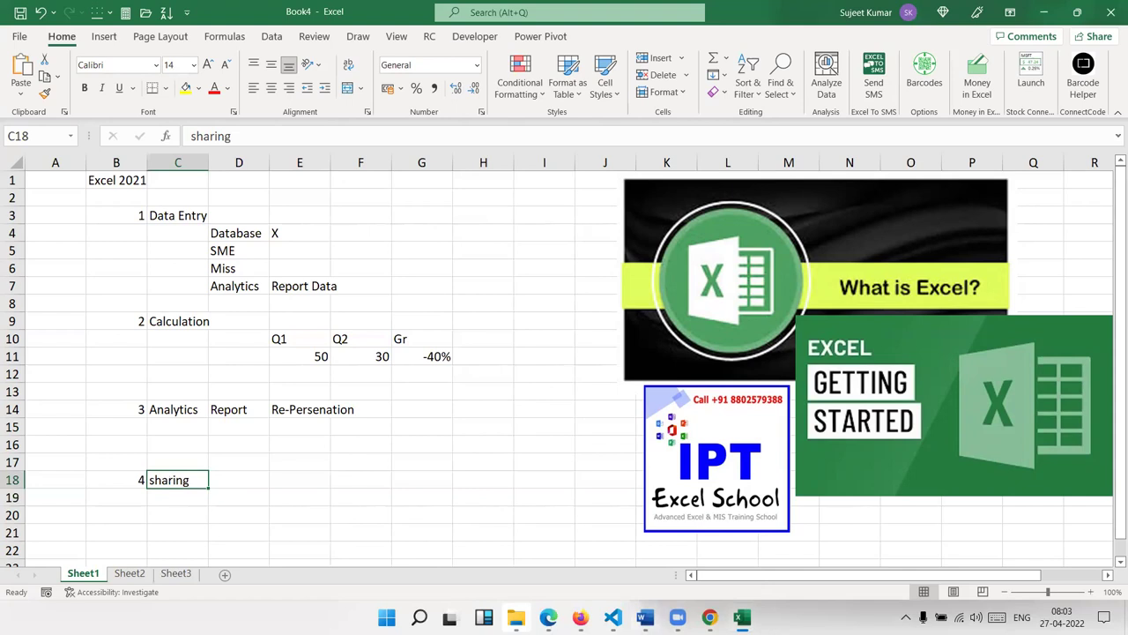
pyautogui.moveTo(646, 619)
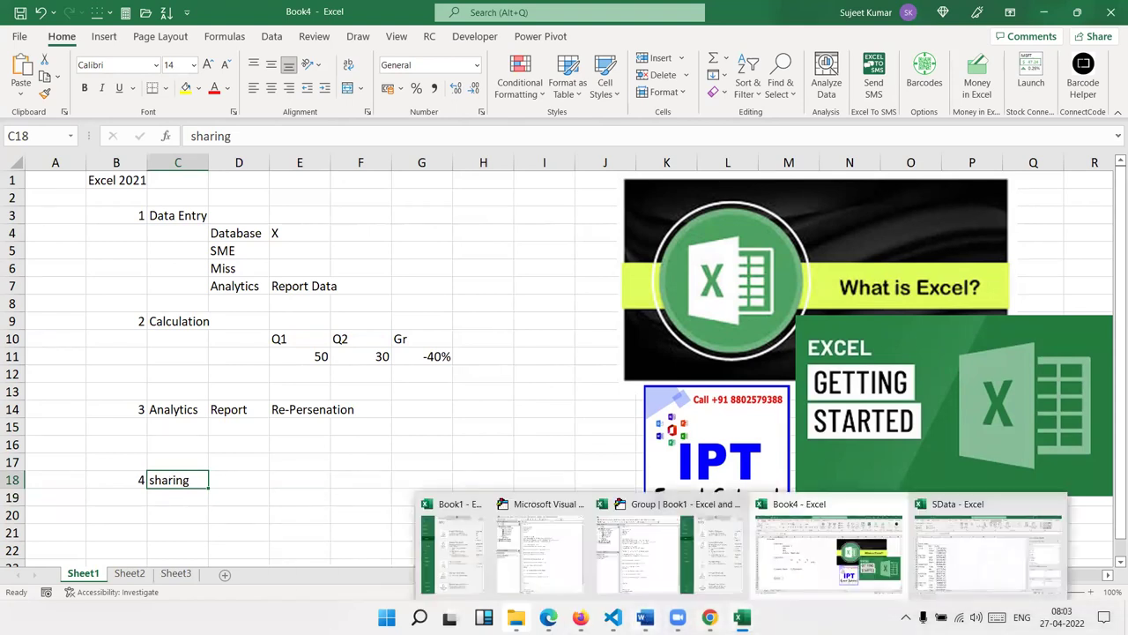
pyautogui.click(710, 617)
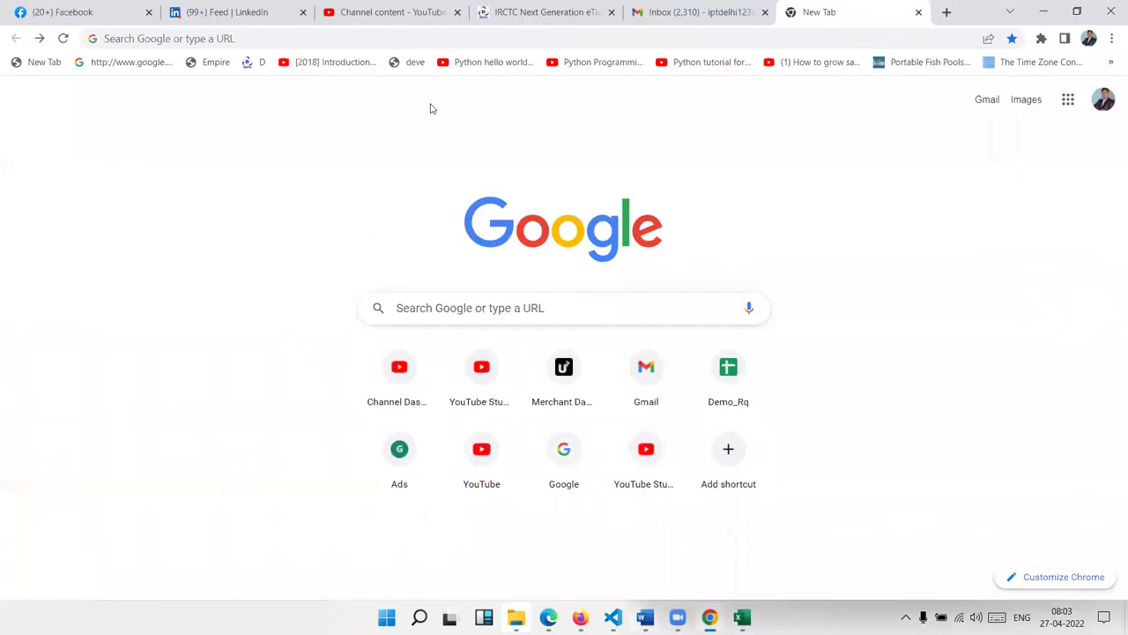
pyautogui.click(663, 14)
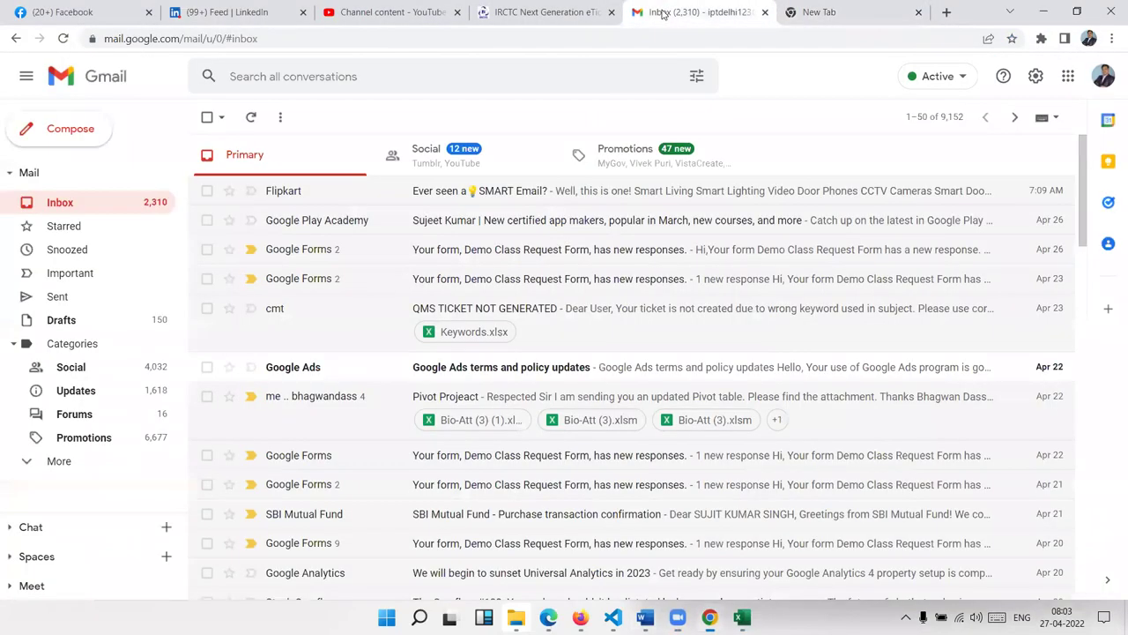
pyautogui.click(474, 333)
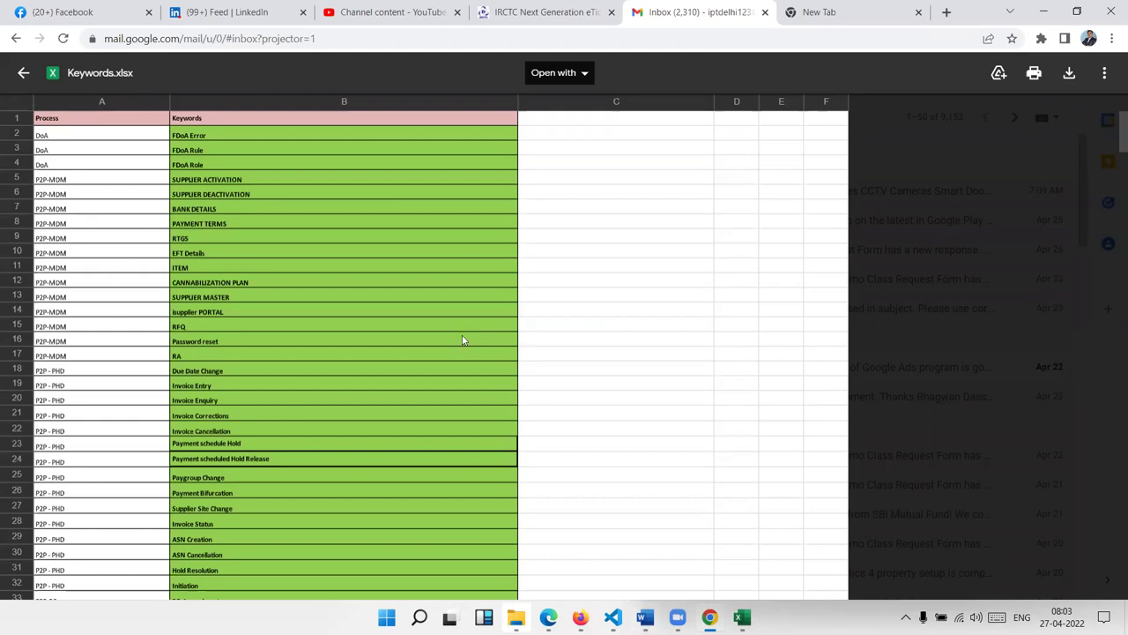
pyautogui.press('Escape')
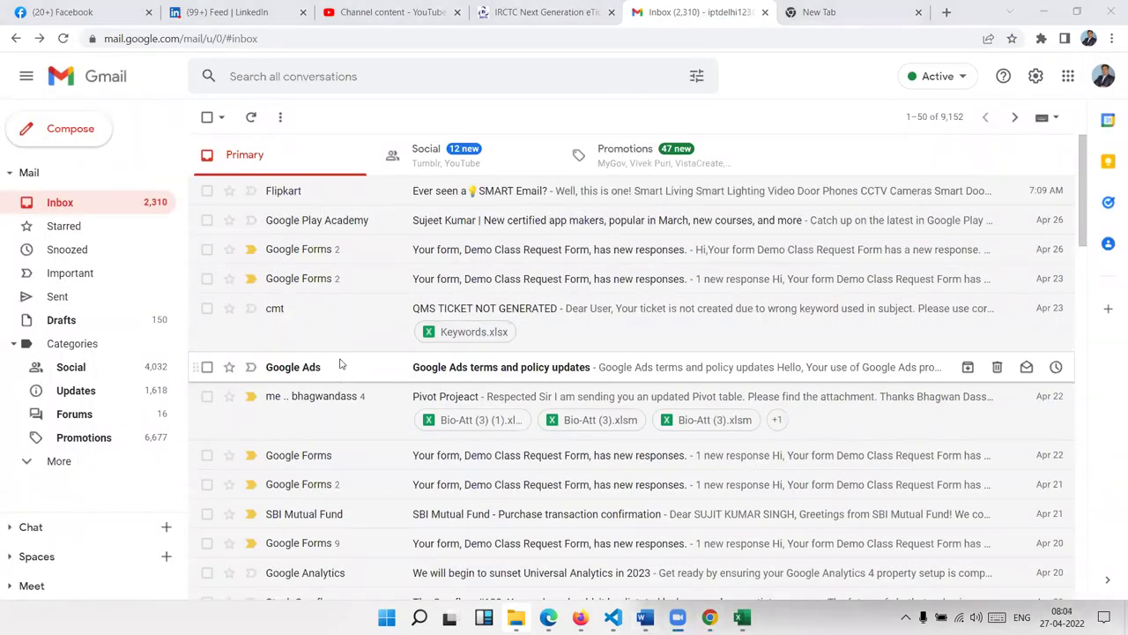
pyautogui.hotkey('alt', 'Tab')
pyautogui.hotkey('alt', 'Tab')
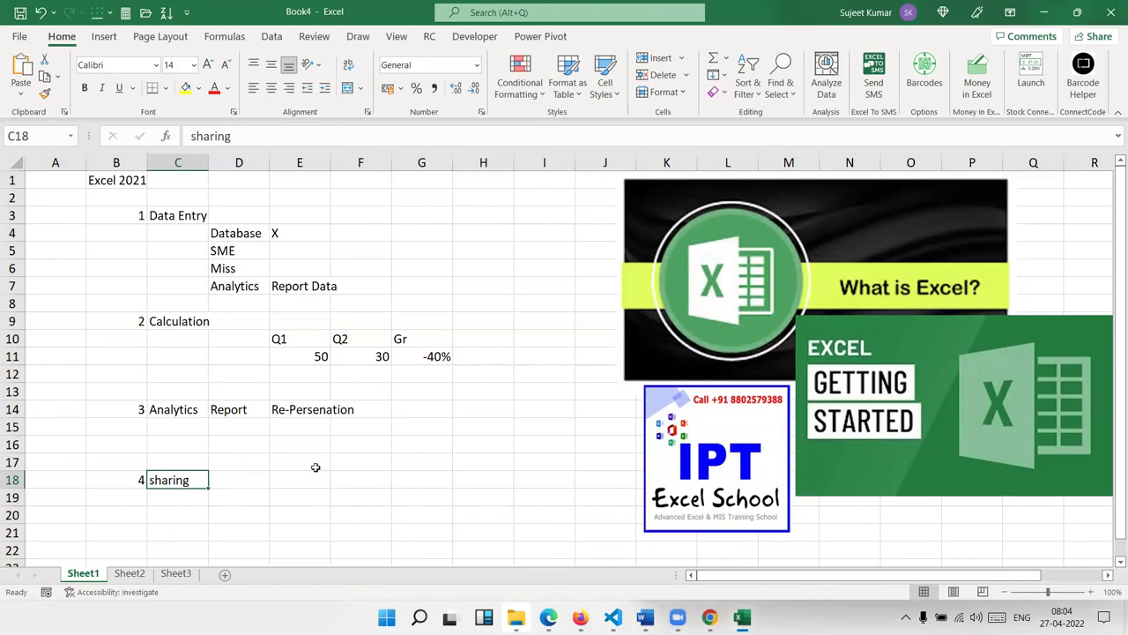
pyautogui.moveTo(157, 220); pyautogui.dragTo(332, 296)
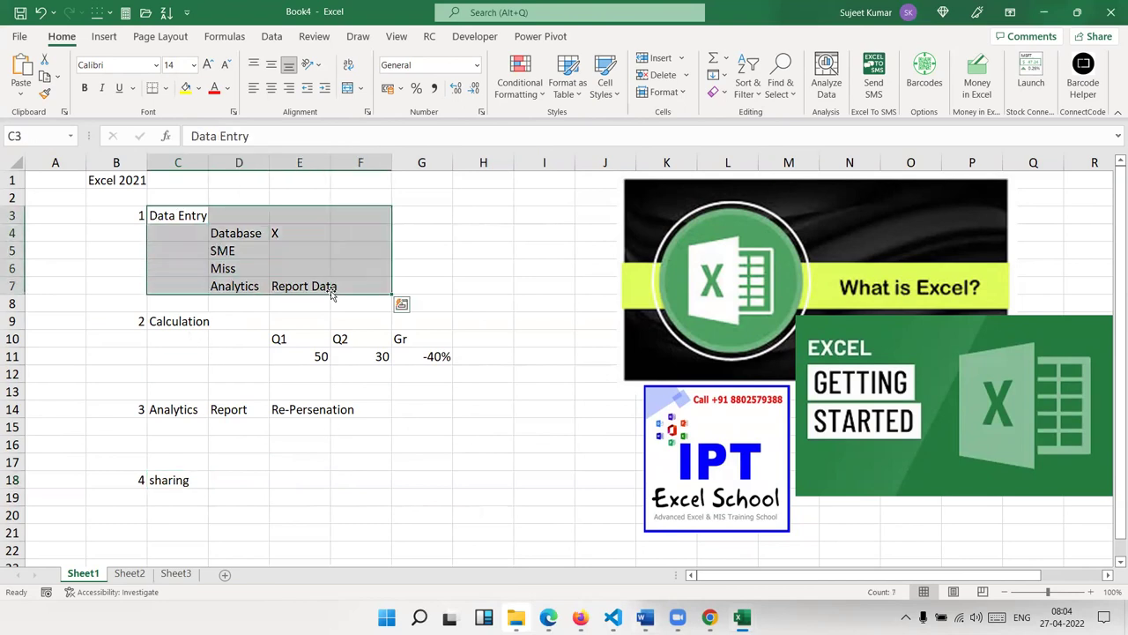
pyautogui.click(176, 355)
pyautogui.moveTo(164, 331); pyautogui.dragTo(404, 373)
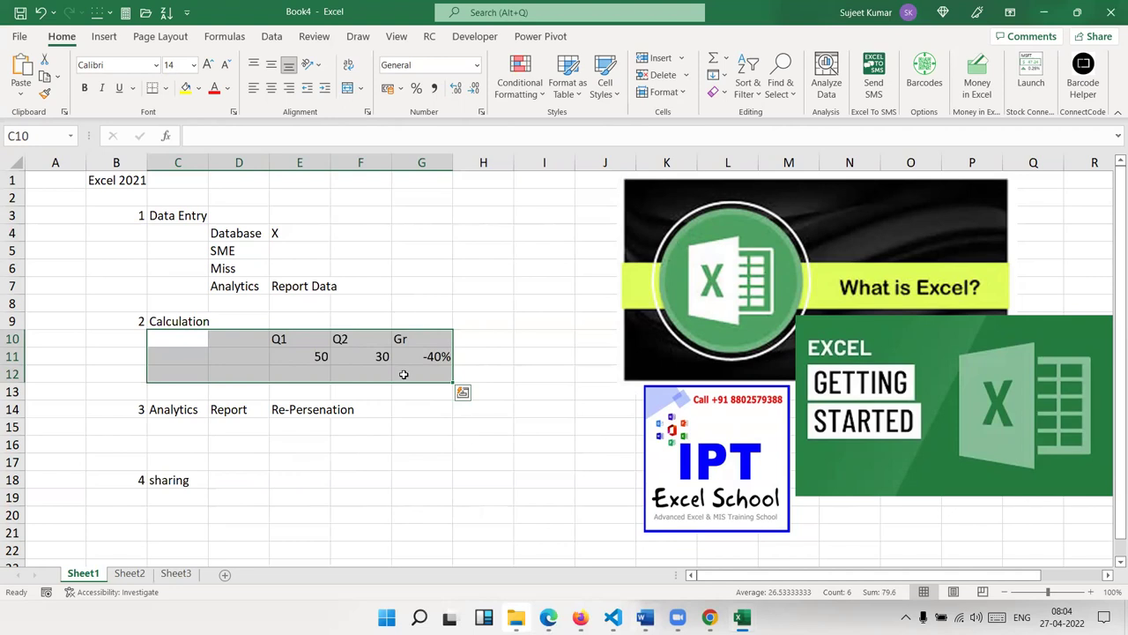
pyautogui.moveTo(412, 395); pyautogui.dragTo(153, 329)
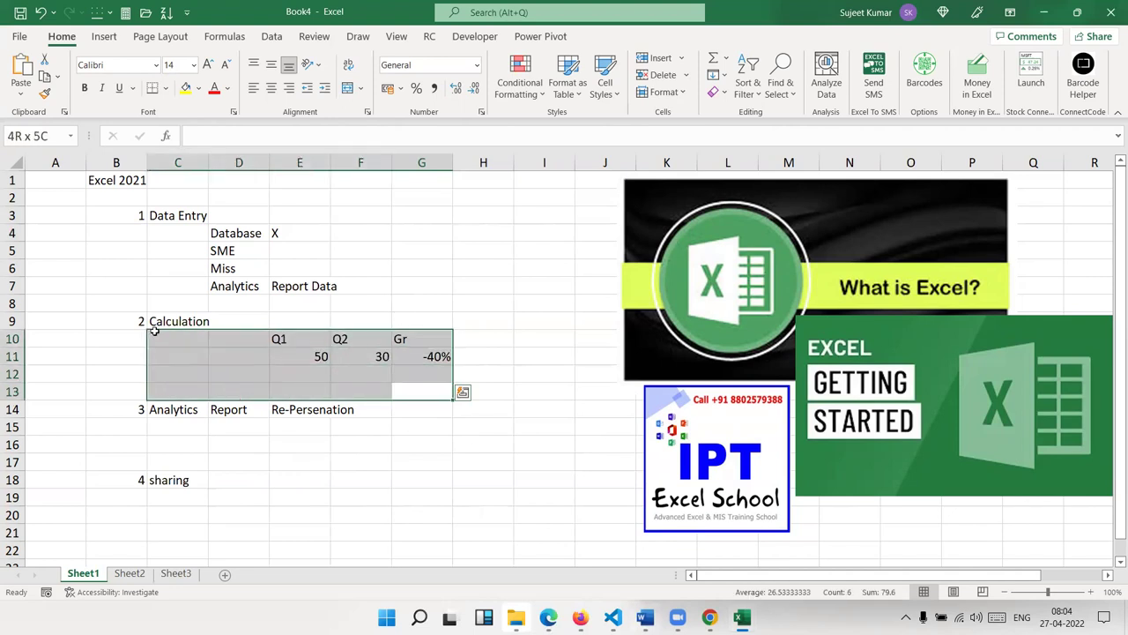
pyautogui.moveTo(158, 431)
pyautogui.mouseDown()
pyautogui.moveTo(267, 468)
pyautogui.moveTo(403, 461)
pyautogui.moveTo(385, 466)
pyautogui.mouseUp()
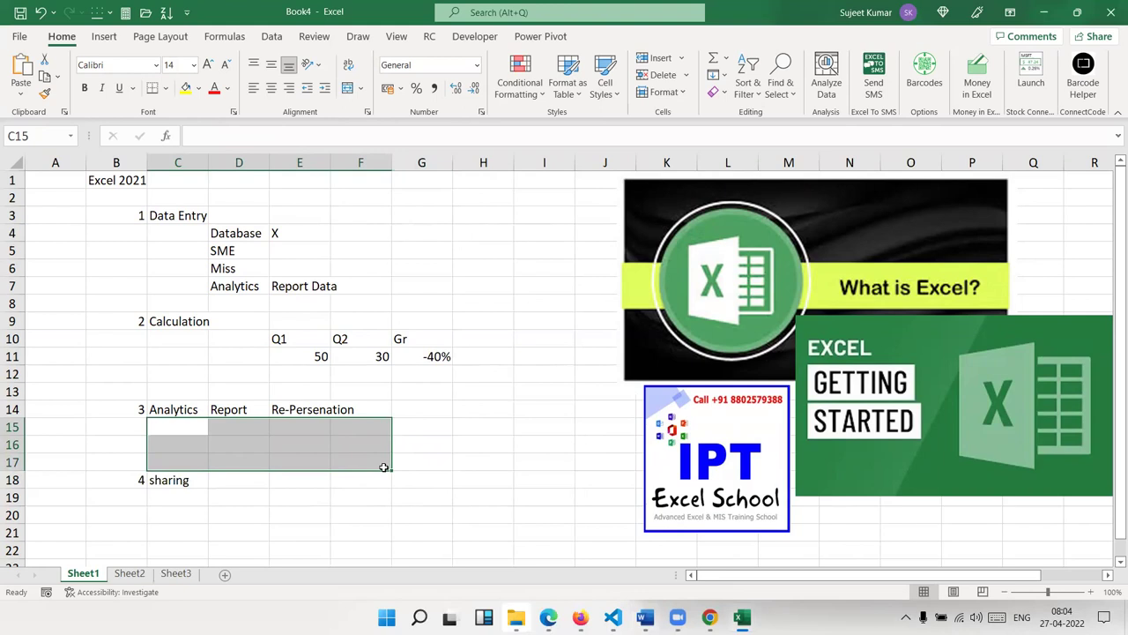
pyautogui.moveTo(176, 498)
pyautogui.mouseDown()
pyautogui.moveTo(239, 520)
pyautogui.moveTo(338, 528)
pyautogui.mouseUp()
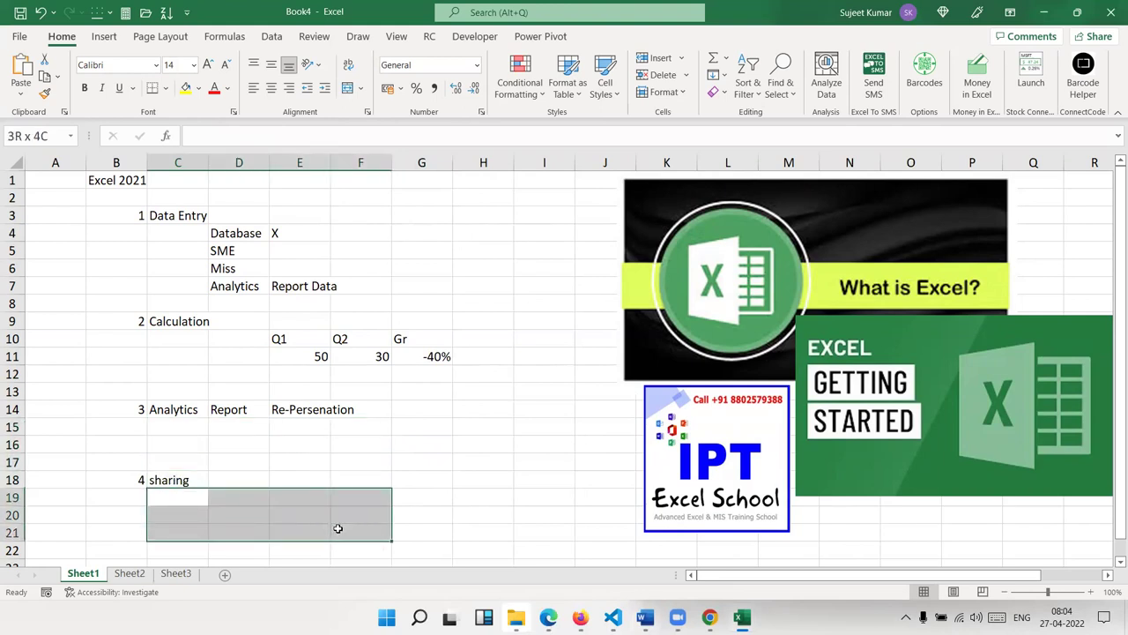
pyautogui.moveTo(338, 527); pyautogui.dragTo(342, 509)
pyautogui.click(334, 433)
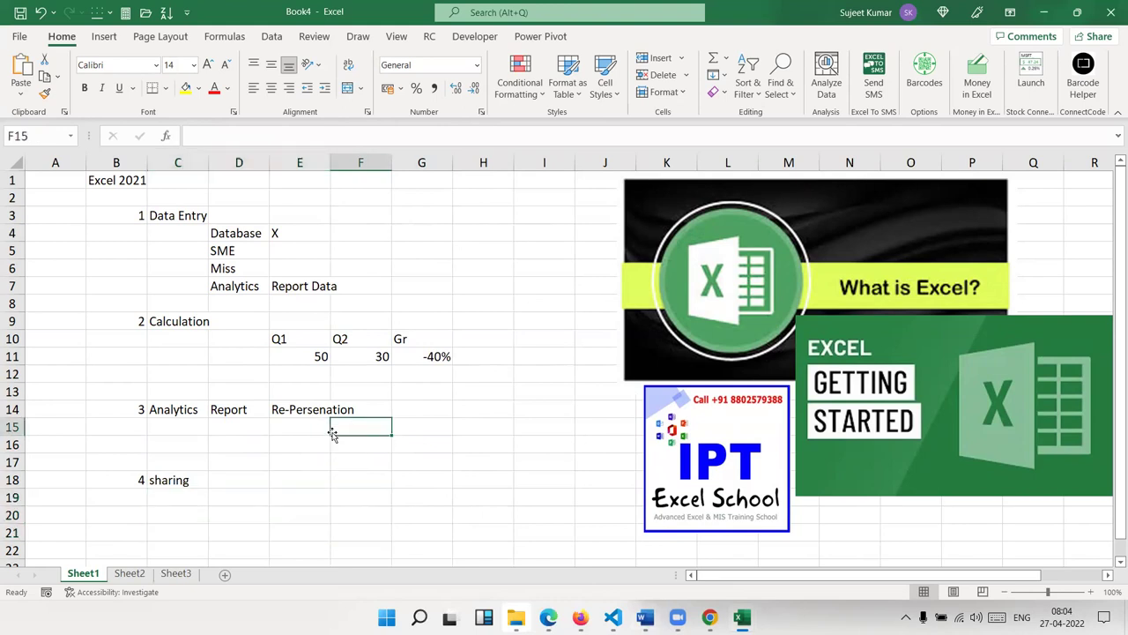
pyautogui.moveTo(613, 617)
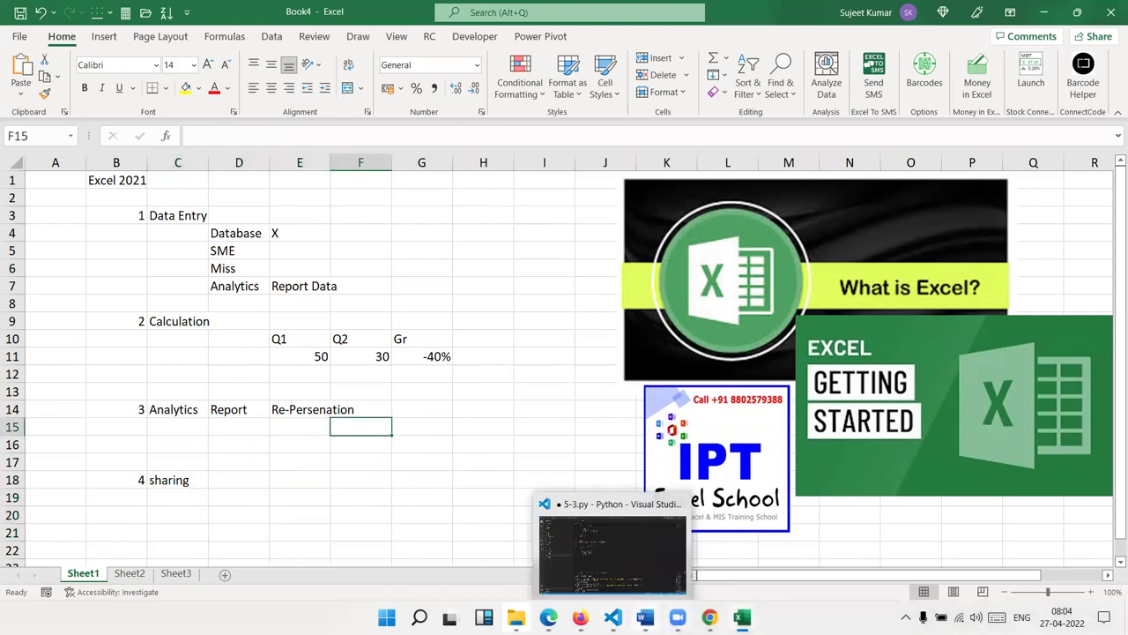
# Step: In a new browser tab, go to google.com and search for office 365
pyautogui.moveTo(676, 617)
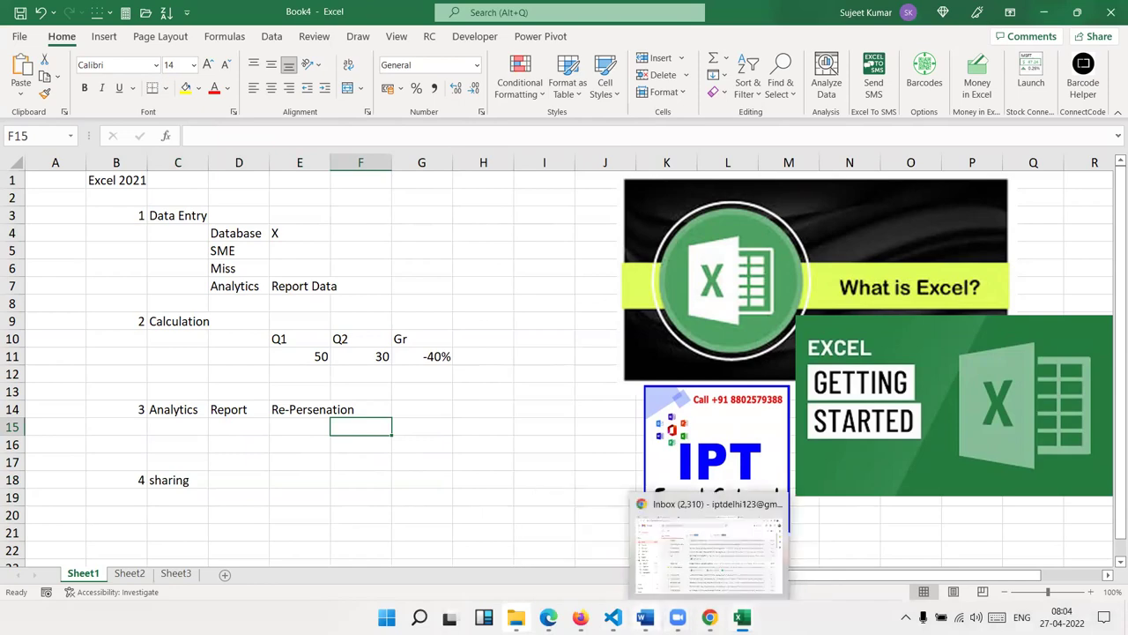
pyautogui.click(710, 546)
pyautogui.click(824, 16)
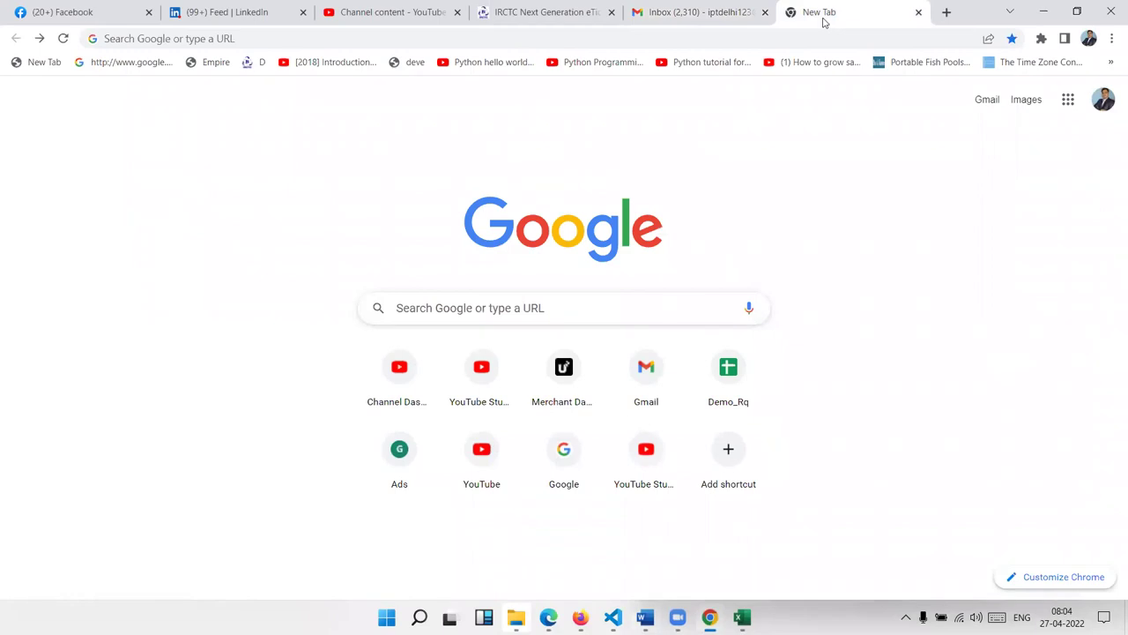
pyautogui.click(815, 30)
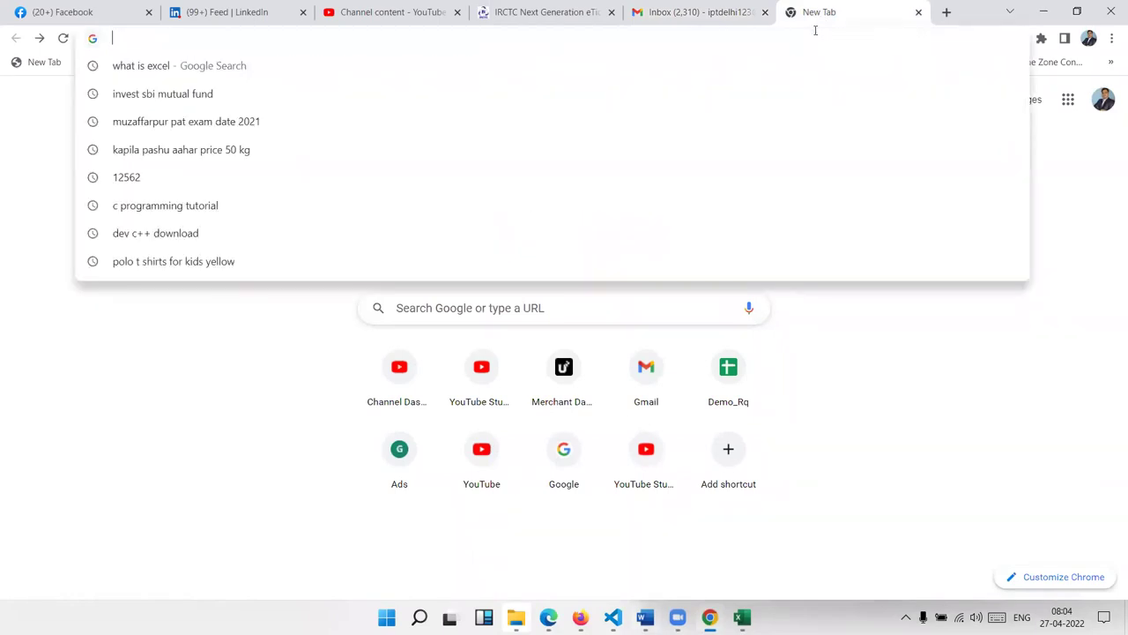
pyautogui.write('google.com')
pyautogui.press('Return')
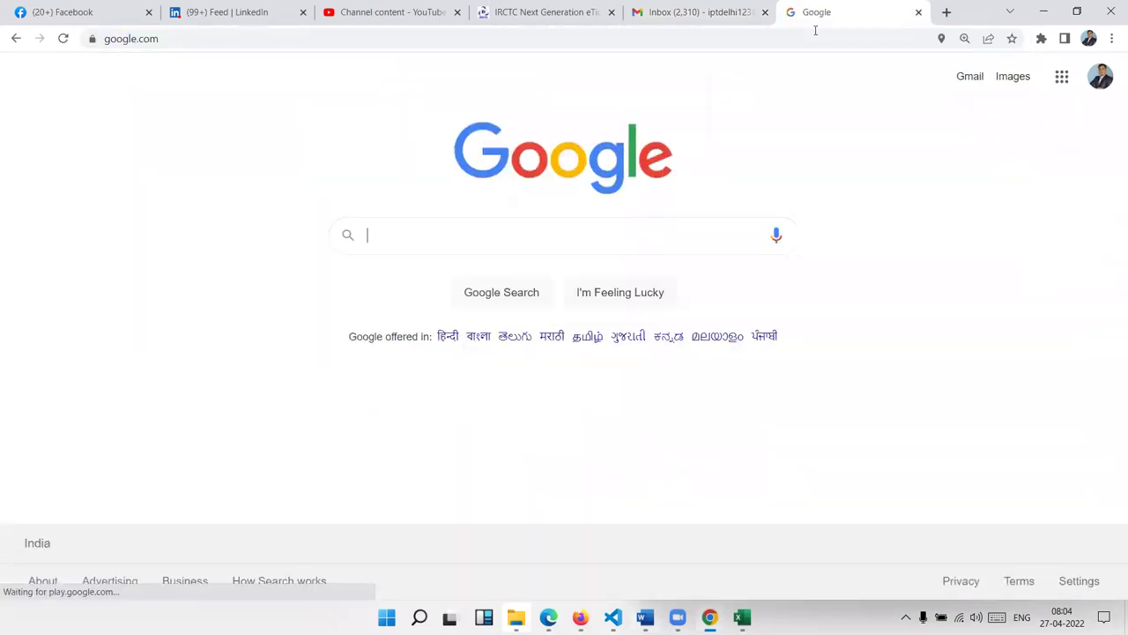
pyautogui.write('of')
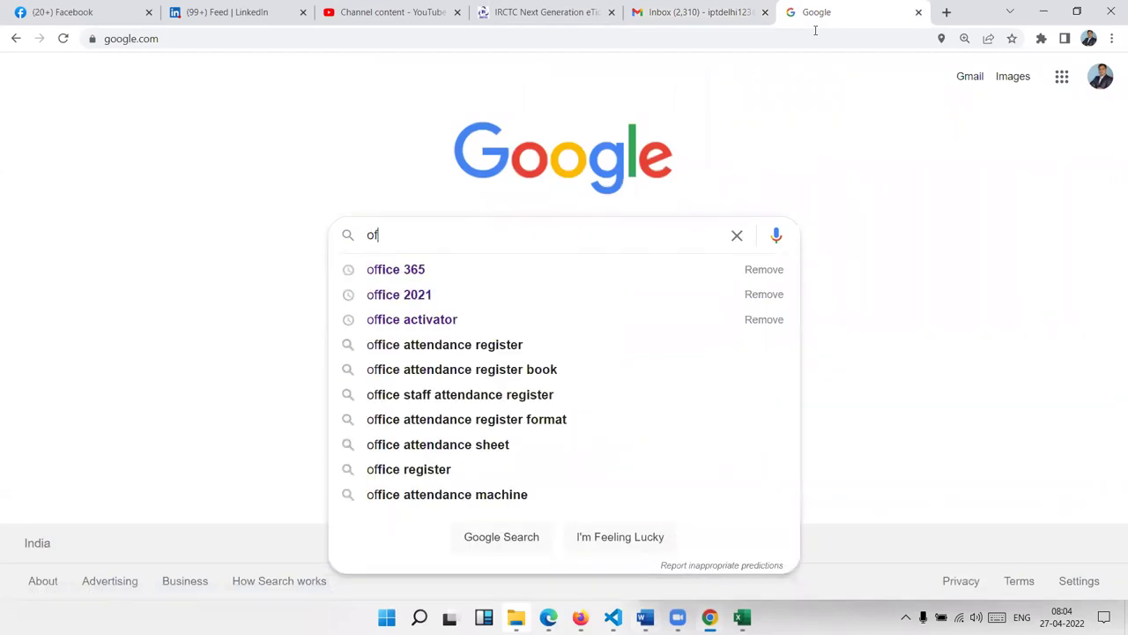
pyautogui.press('Down')
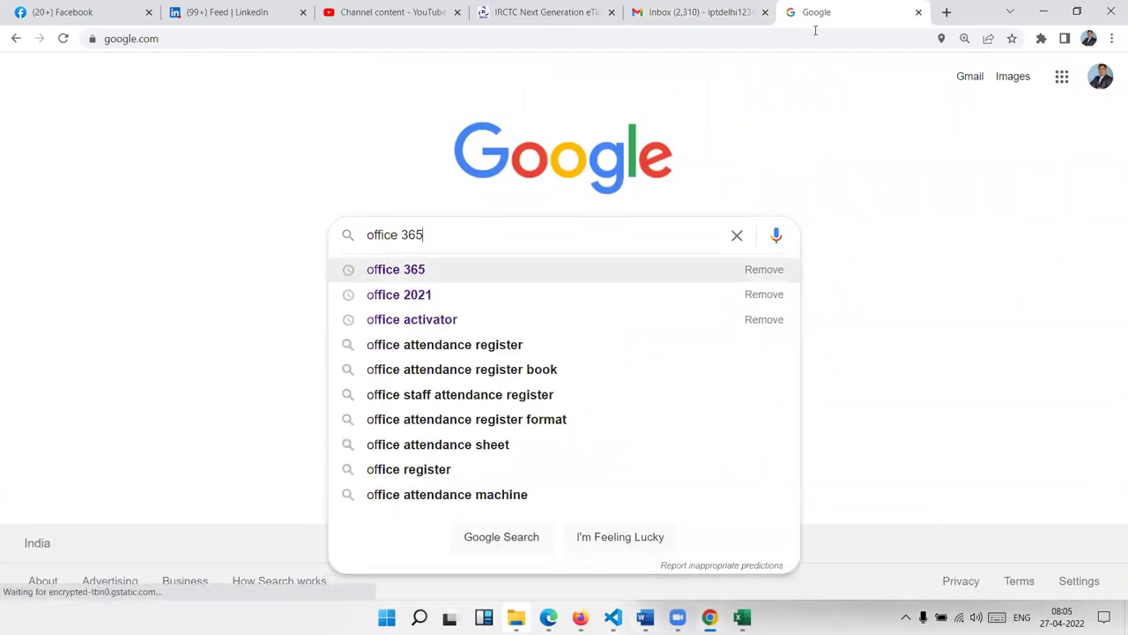
pyautogui.press('Return')
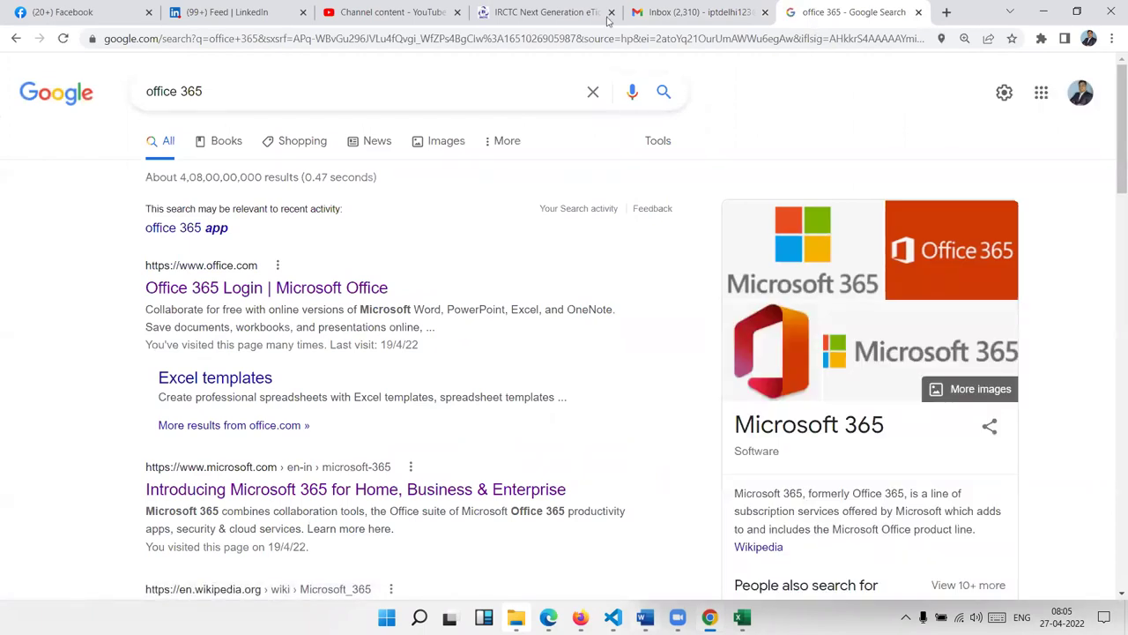
# Step: Change the search to office 2021 and open the What's new in Office 2021 result
pyautogui.click(263, 79)
pyautogui.press('BackSpace')
pyautogui.press('BackSpace')
pyautogui.press('BackSpace')
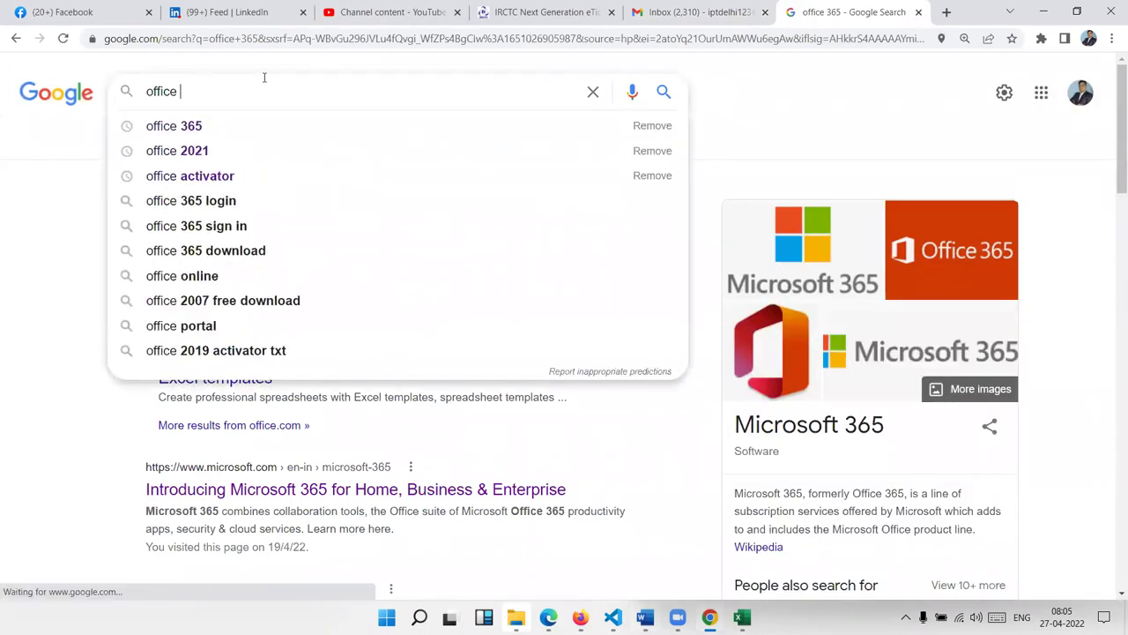
pyautogui.write('2021')
pyautogui.press('Return')
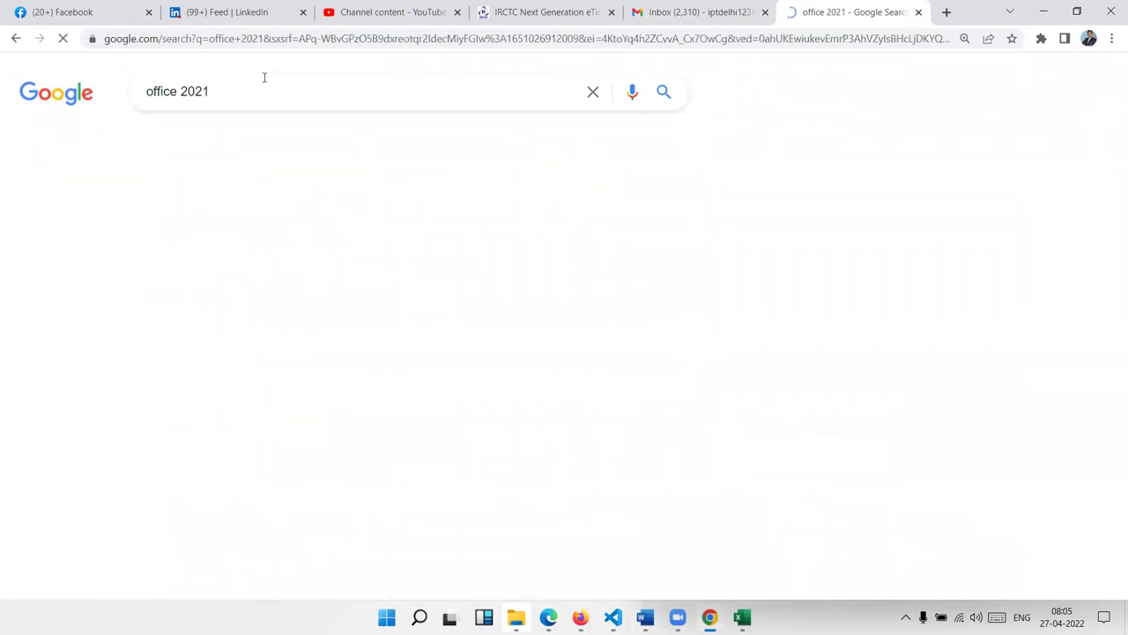
pyautogui.scroll(-1, 217, 297)
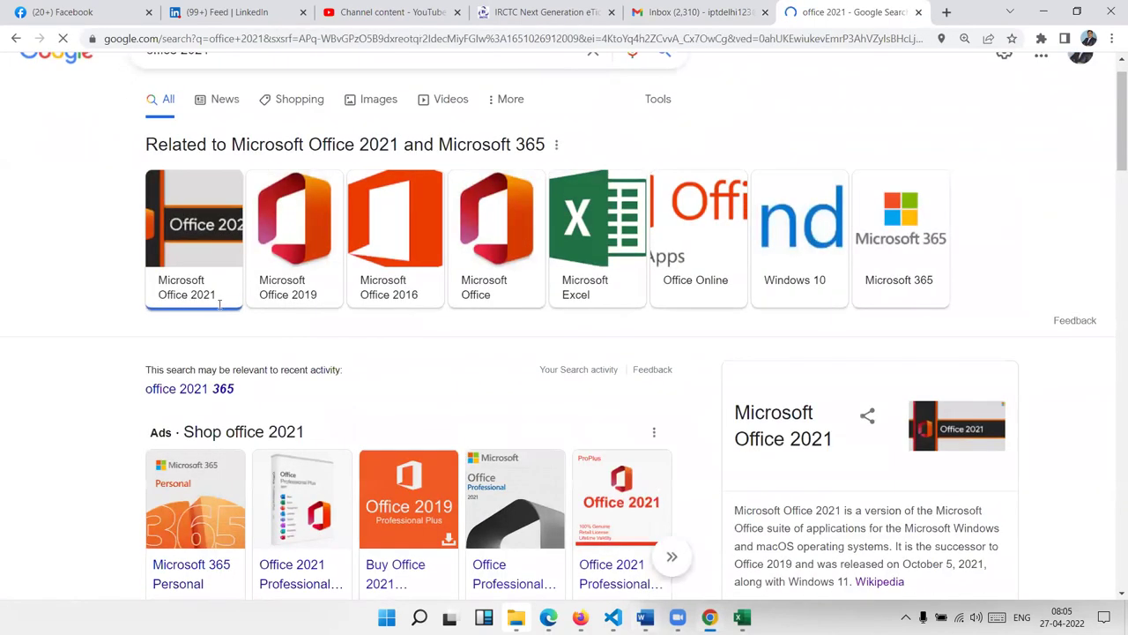
pyautogui.scroll(-4, 219, 282)
pyautogui.scroll(3, 218, 281)
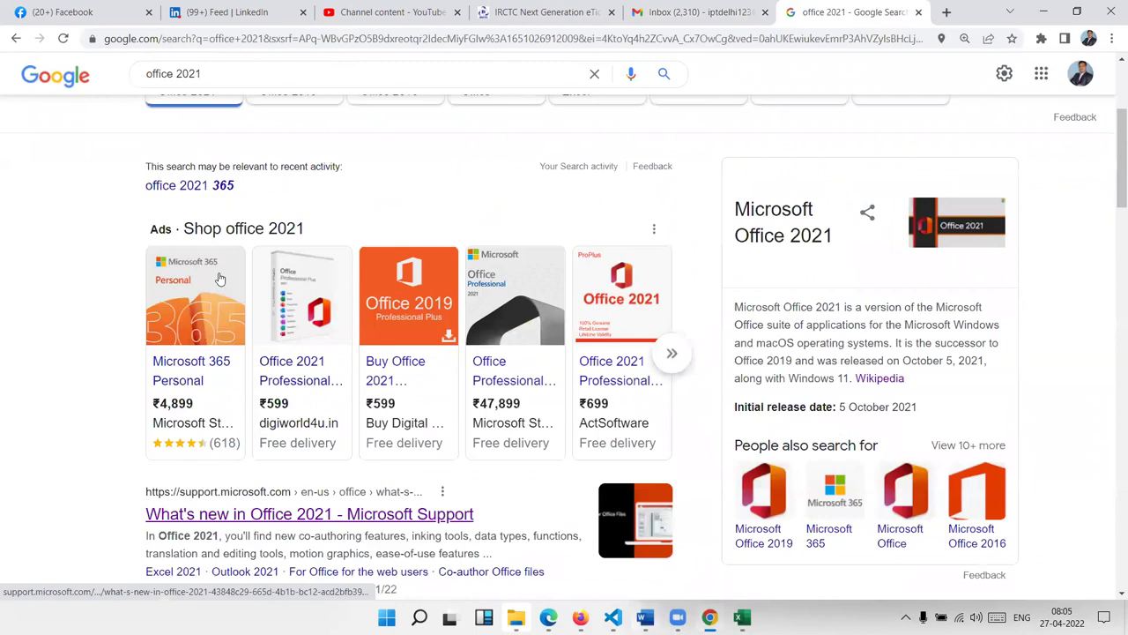
pyautogui.scroll(-1, 216, 304)
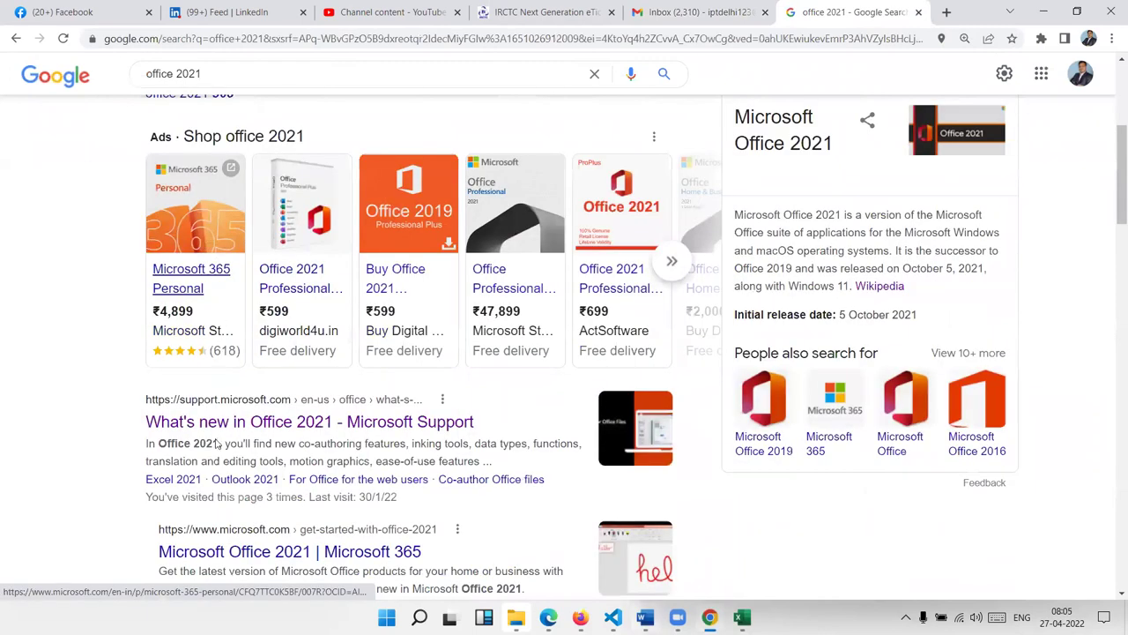
pyautogui.scroll(-5, 220, 419)
pyautogui.scroll(3, 214, 280)
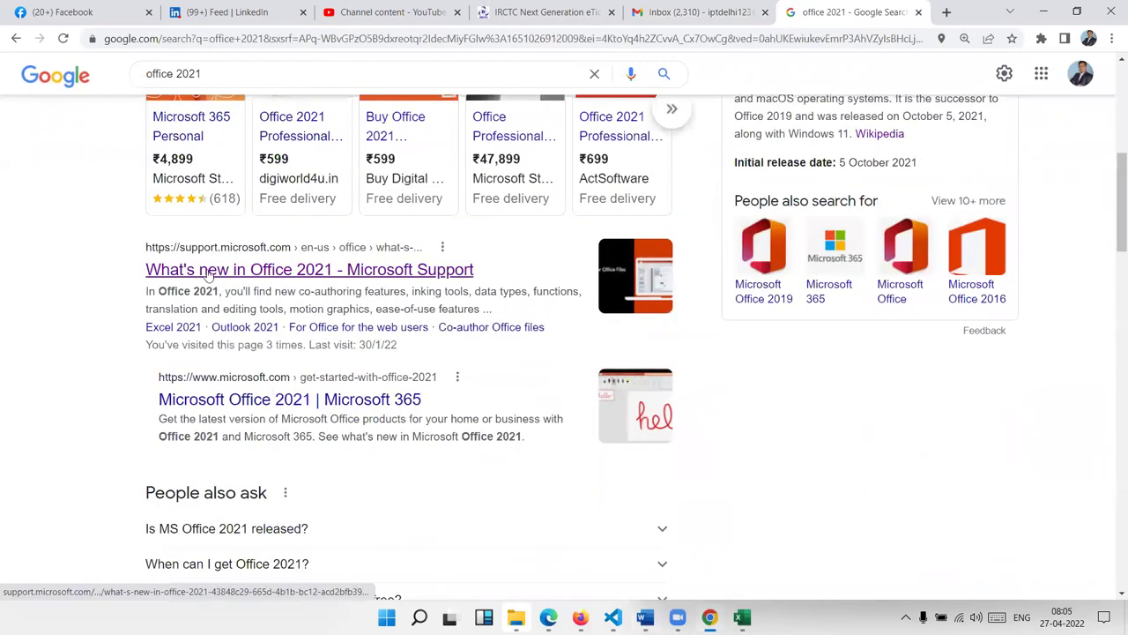
pyautogui.click(204, 274)
pyautogui.scroll(-2, 204, 274)
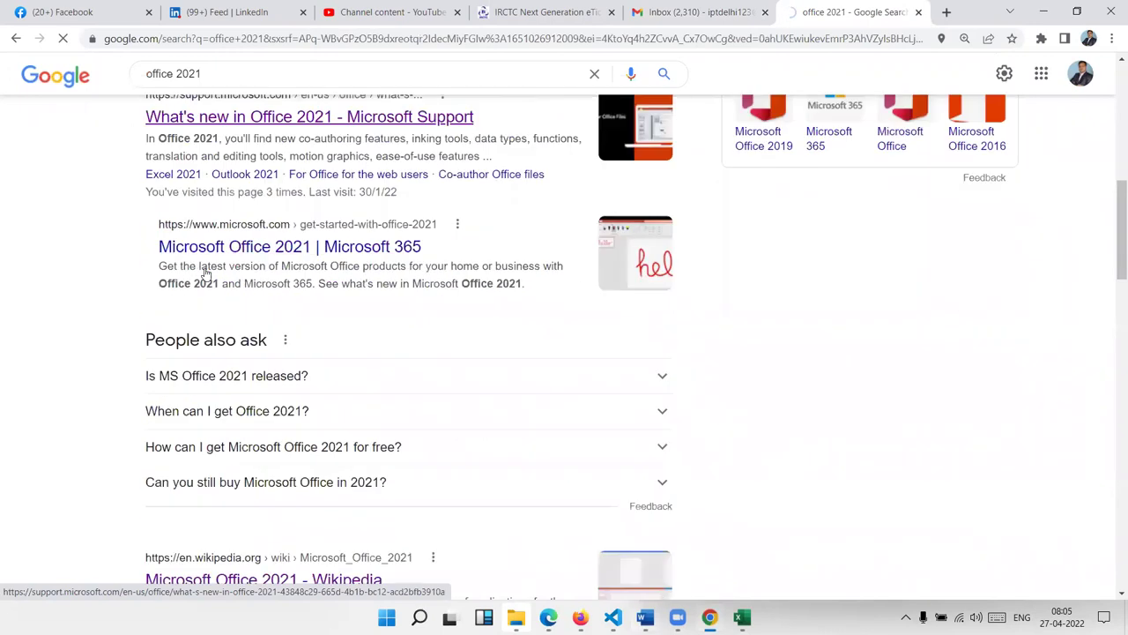
pyautogui.scroll(-1, 221, 410)
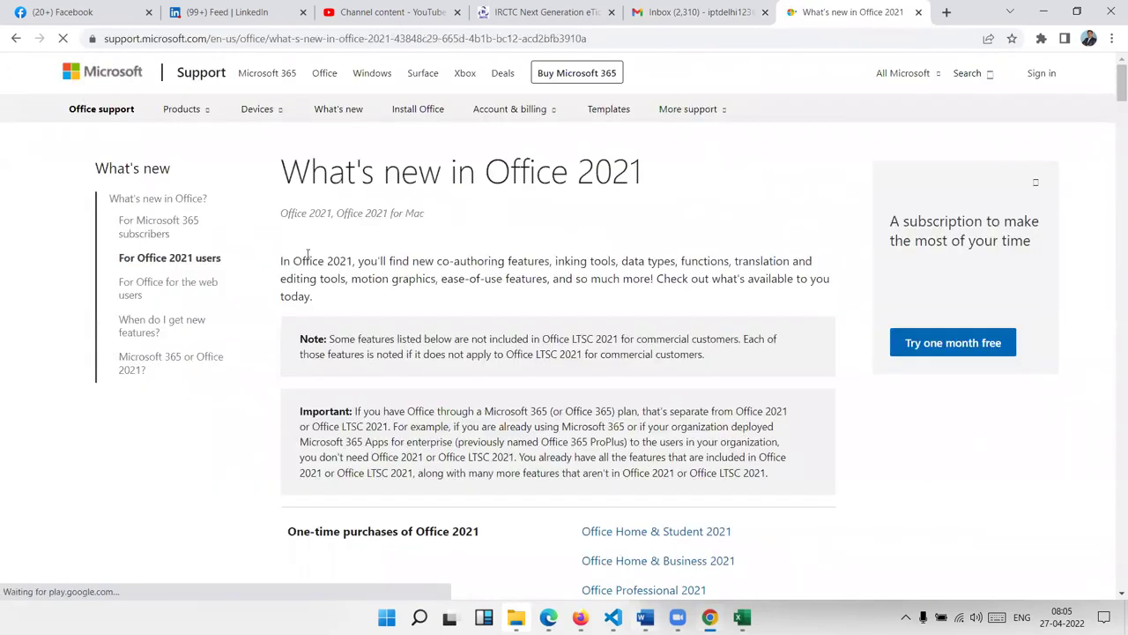
# Step: Scroll through the What's new in Office 2021 article to read its new features
pyautogui.scroll(-1, 335, 333)
pyautogui.scroll(-5, 335, 333)
pyautogui.scroll(-3, 335, 334)
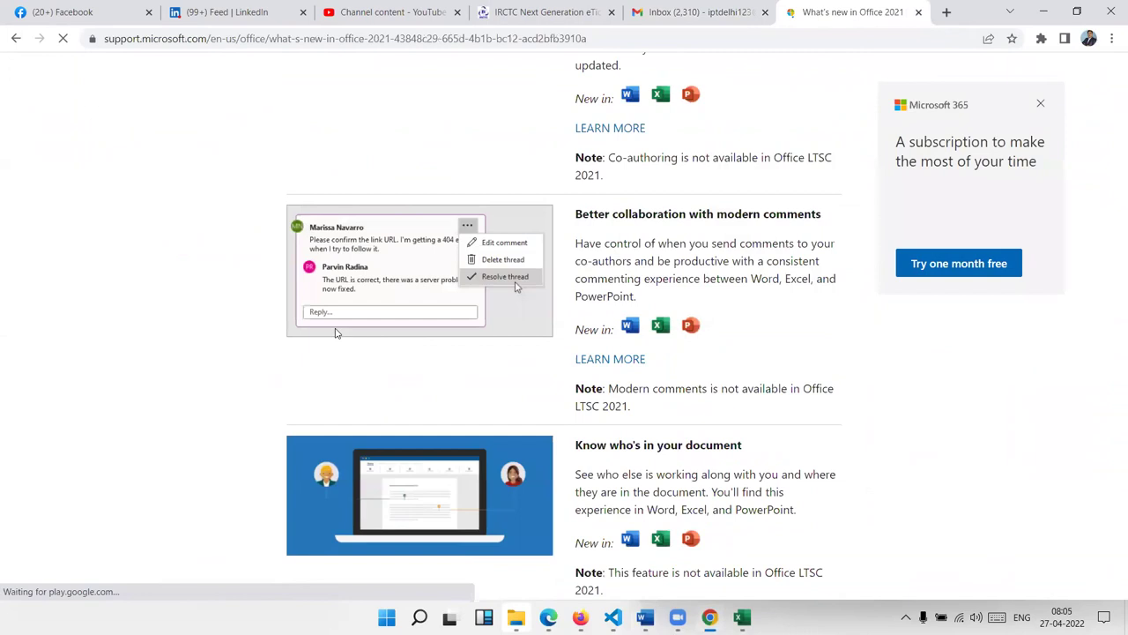
pyautogui.scroll(-2, 339, 322)
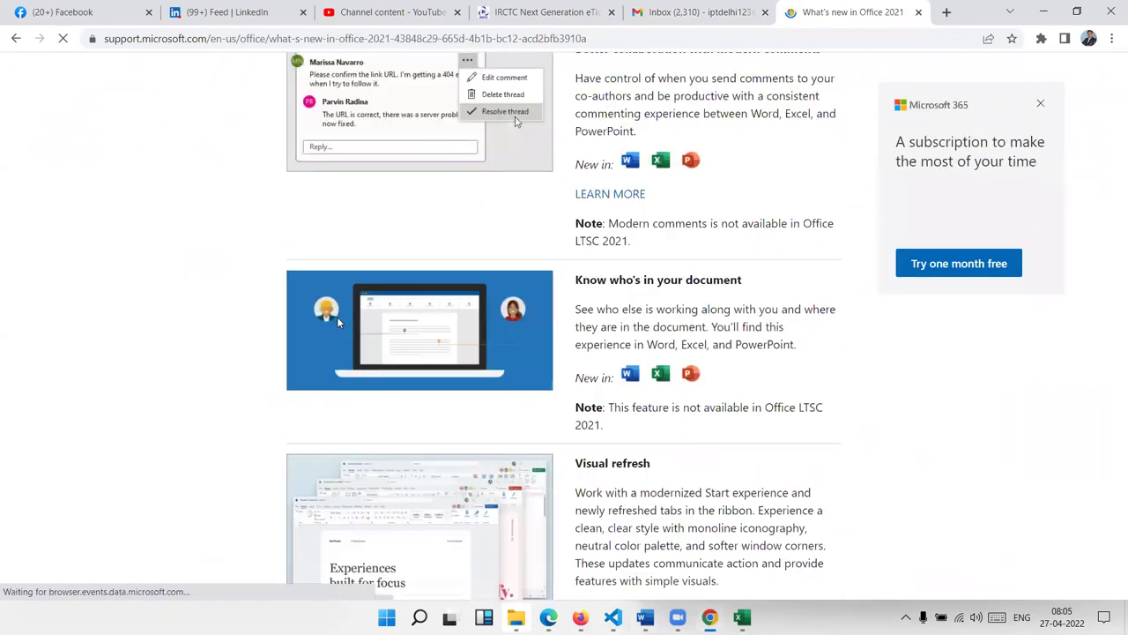
pyautogui.scroll(-2, 338, 322)
pyautogui.scroll(-6, 336, 323)
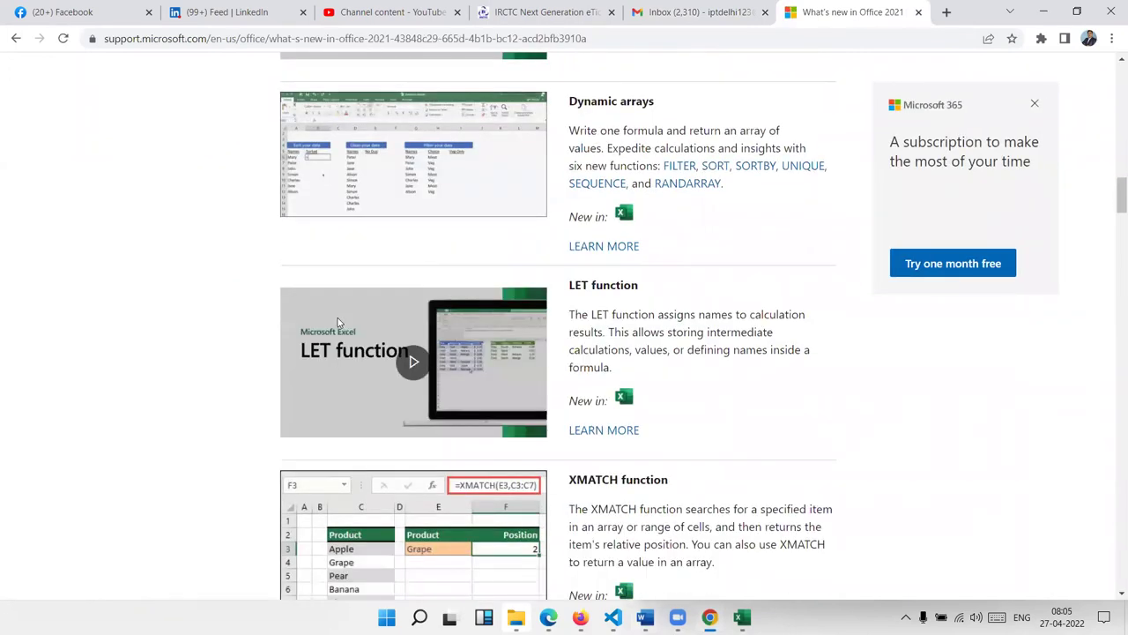
pyautogui.scroll(-3, 337, 323)
pyautogui.scroll(-3, 337, 323)
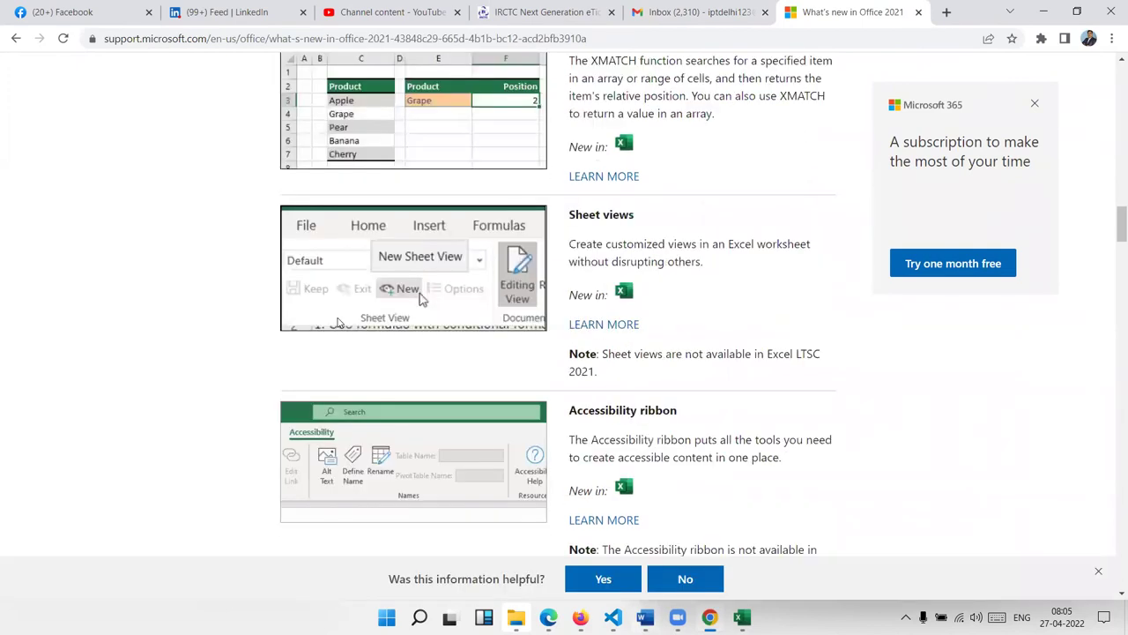
pyautogui.scroll(-4, 338, 323)
pyautogui.scroll(-2, 339, 322)
pyautogui.scroll(-2, 339, 323)
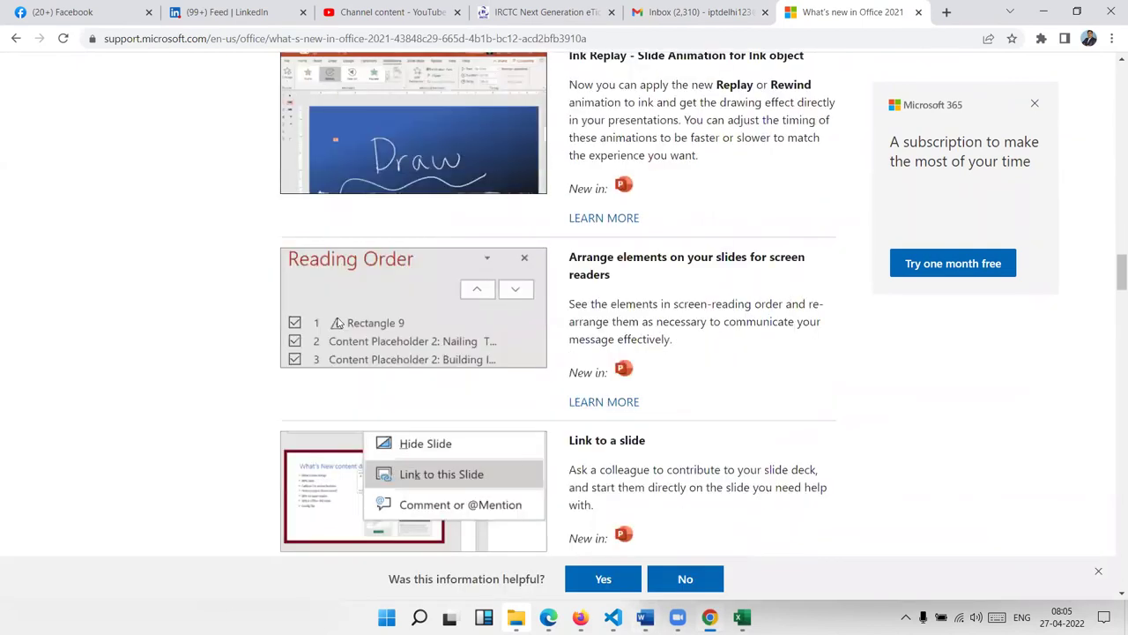
pyautogui.scroll(-3, 338, 322)
pyautogui.scroll(-3, 338, 323)
pyautogui.scroll(5, 338, 322)
pyautogui.scroll(5, 337, 323)
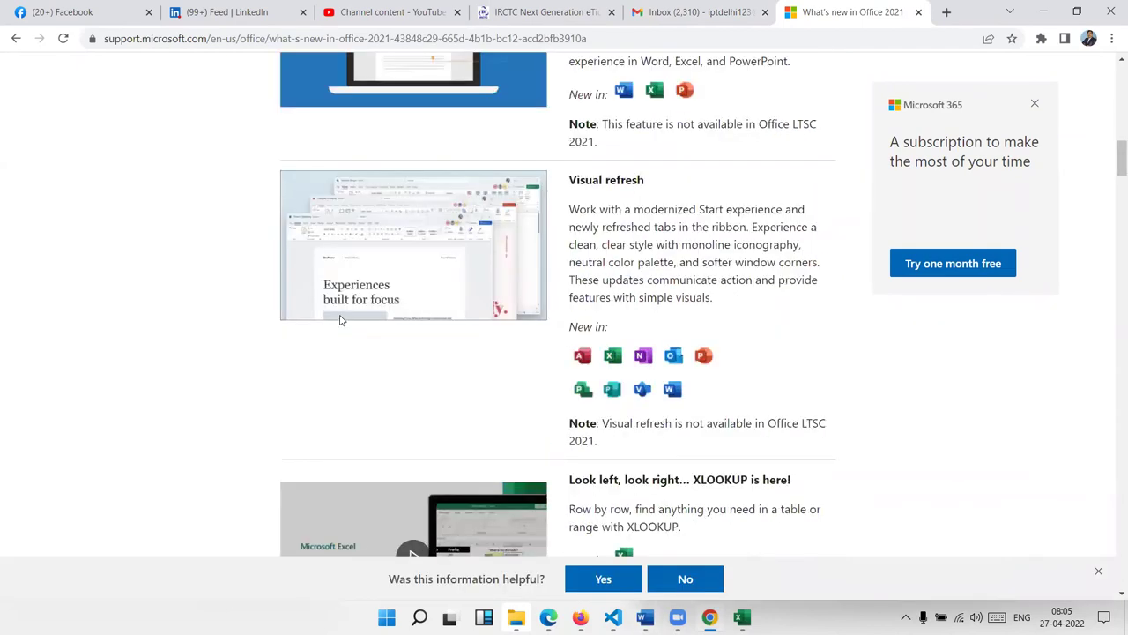
pyautogui.scroll(10, 114, 190)
# Step: Go back, re-search as 'office 265', briefly view the Office 365 Login page, then return
pyautogui.hotkey('alt', 'Left')
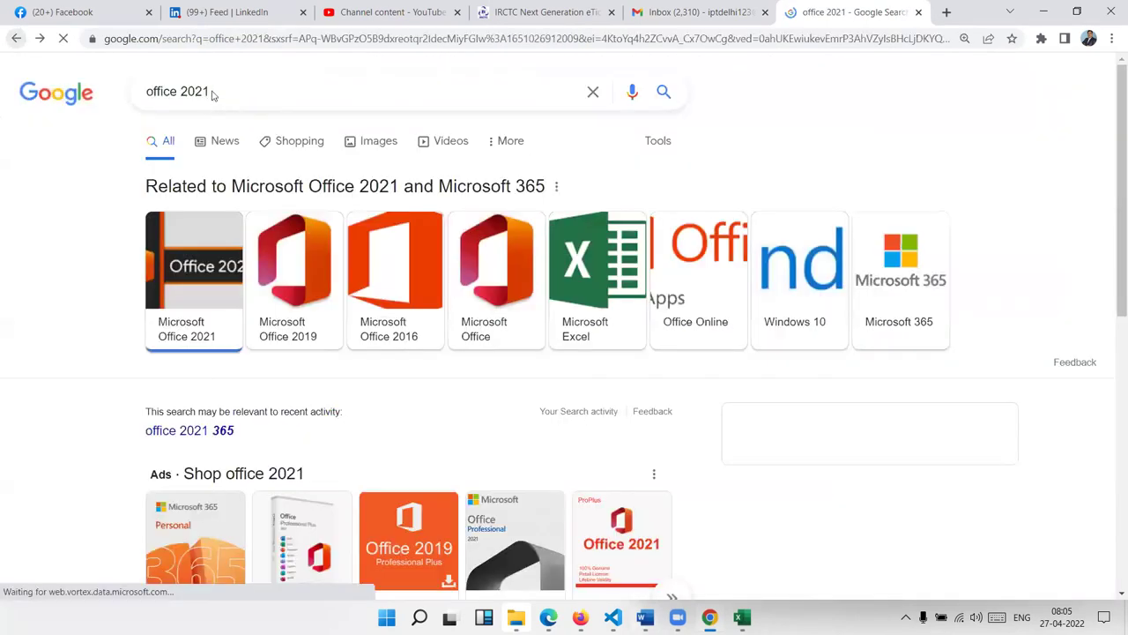
pyautogui.scroll(10, 238, 128)
pyautogui.moveTo(210, 91)
pyautogui.mouseDown()
pyautogui.moveTo(171, 85)
pyautogui.moveTo(187, 86)
pyautogui.mouseUp()
pyautogui.write('65')
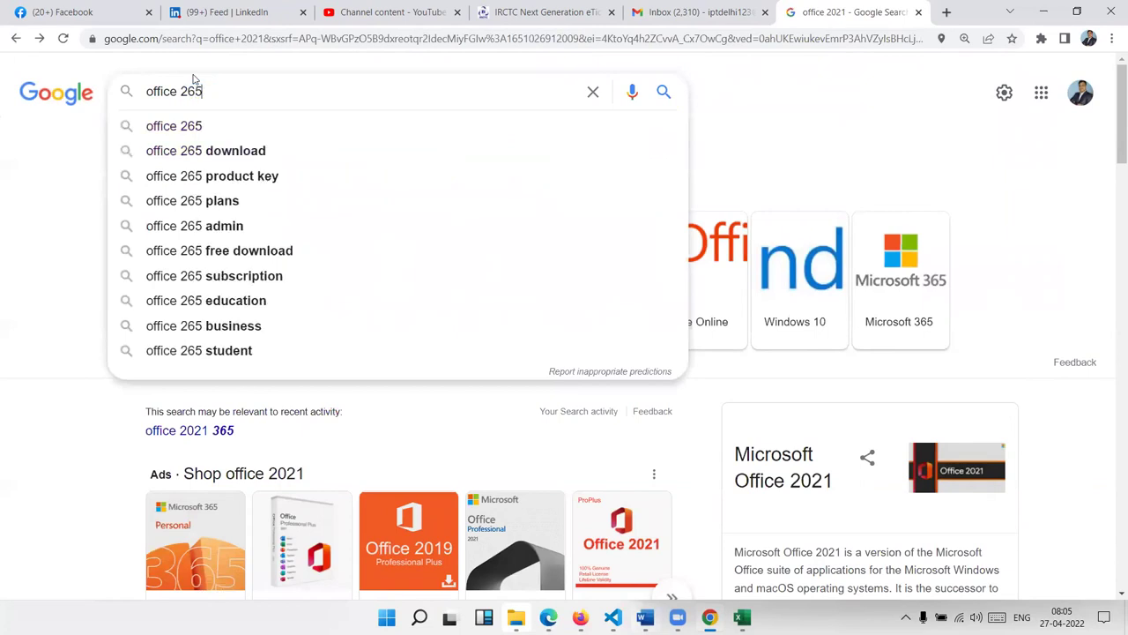
pyautogui.press('Return')
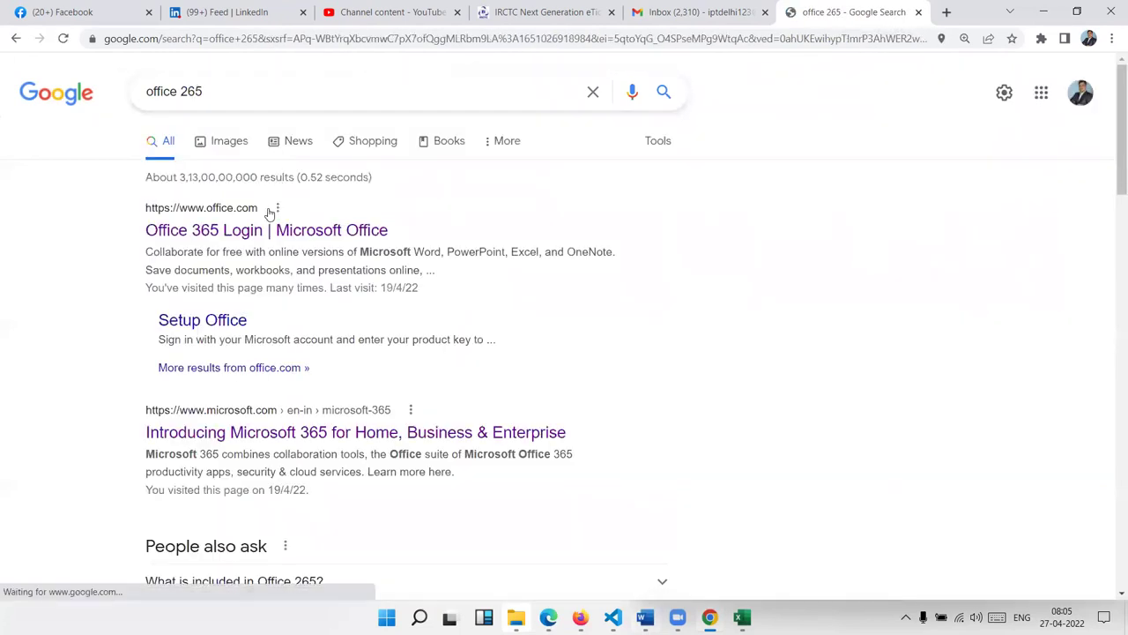
pyautogui.click(241, 236)
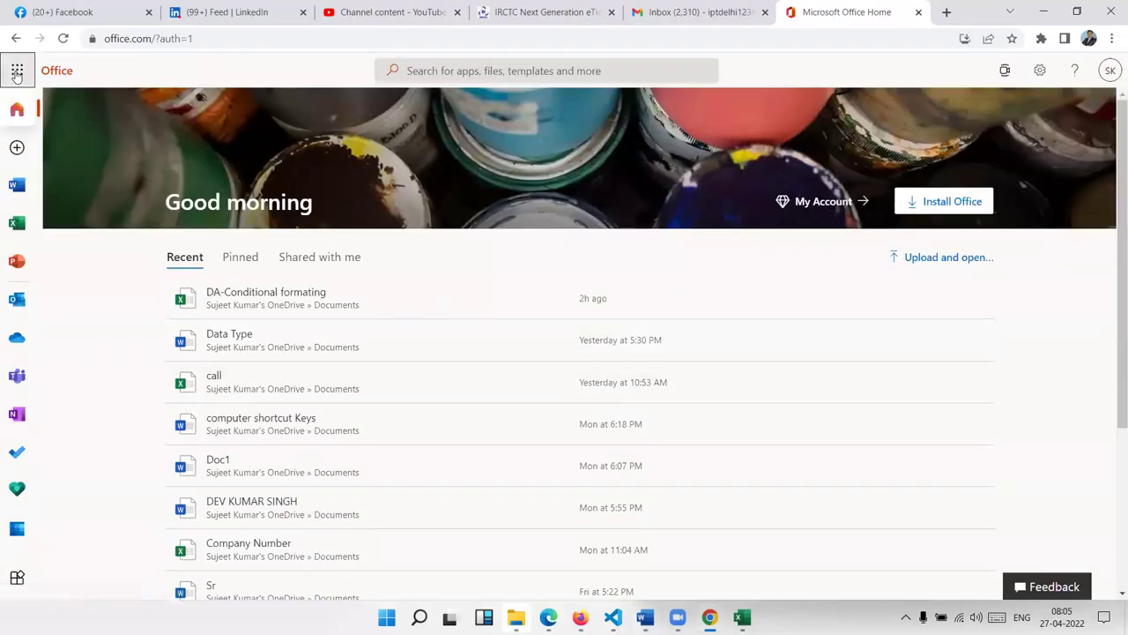
pyautogui.click(17, 73)
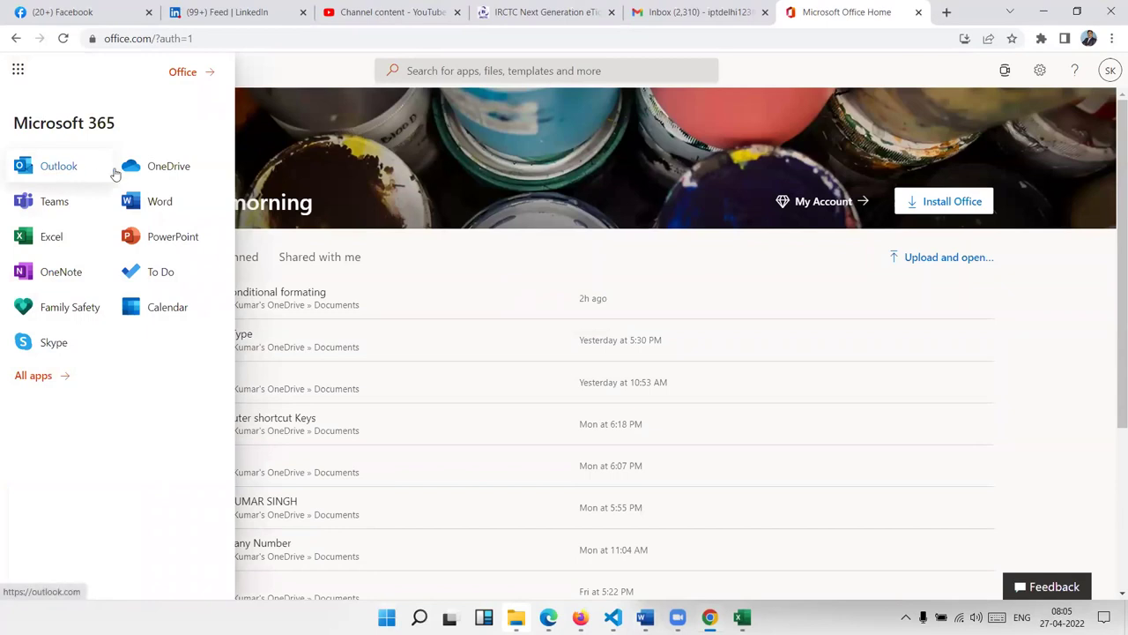
pyautogui.click(15, 39)
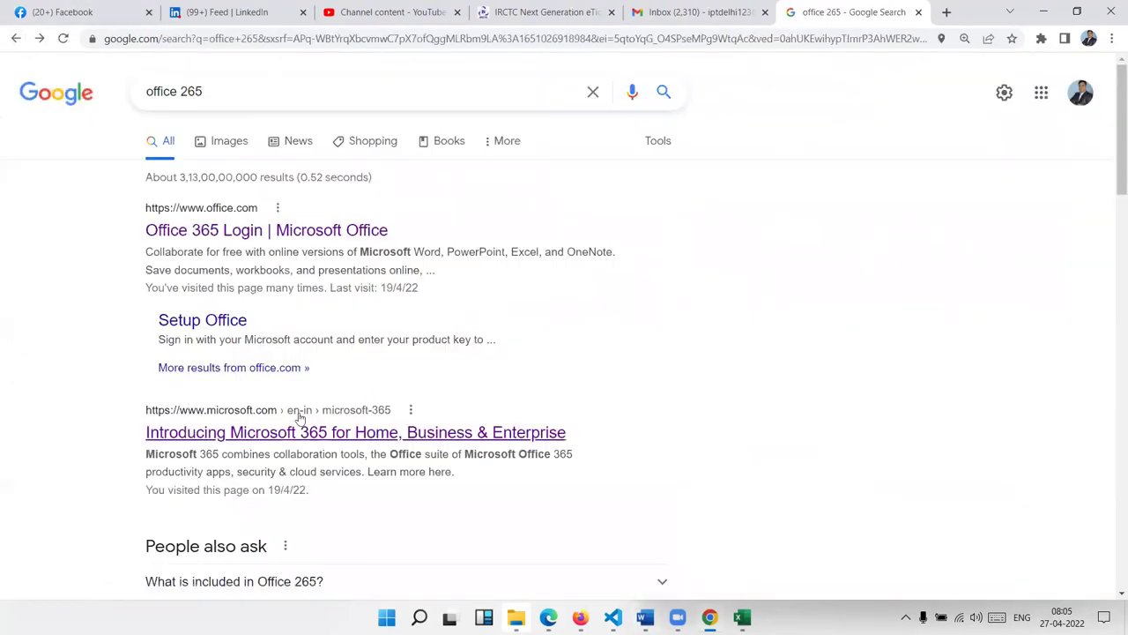
# Step: Open the Introducing Microsoft 365 page and go to its Personal and family plans
pyautogui.click(287, 439)
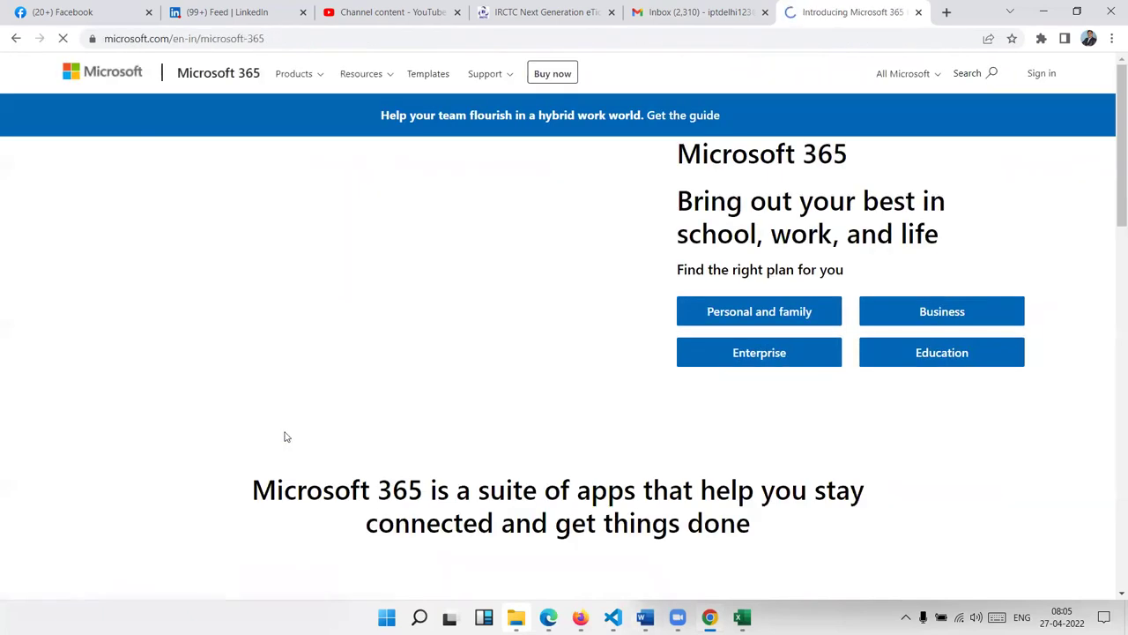
pyautogui.scroll(-6, 472, 368)
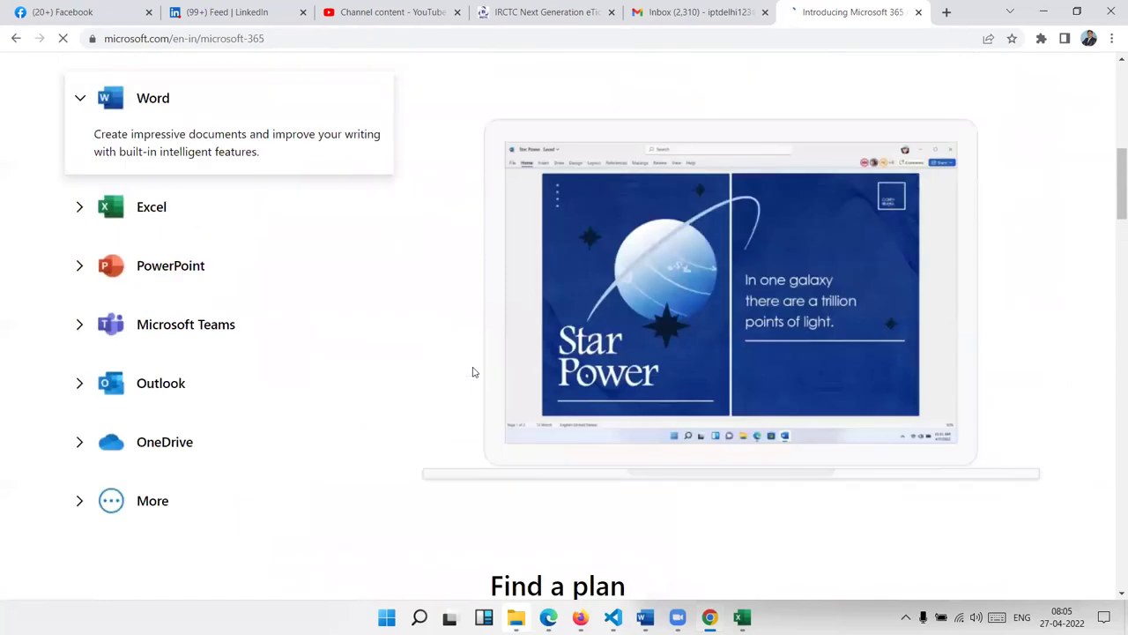
pyautogui.scroll(7, 472, 369)
pyautogui.scroll(-3, 472, 368)
pyautogui.scroll(3, 473, 368)
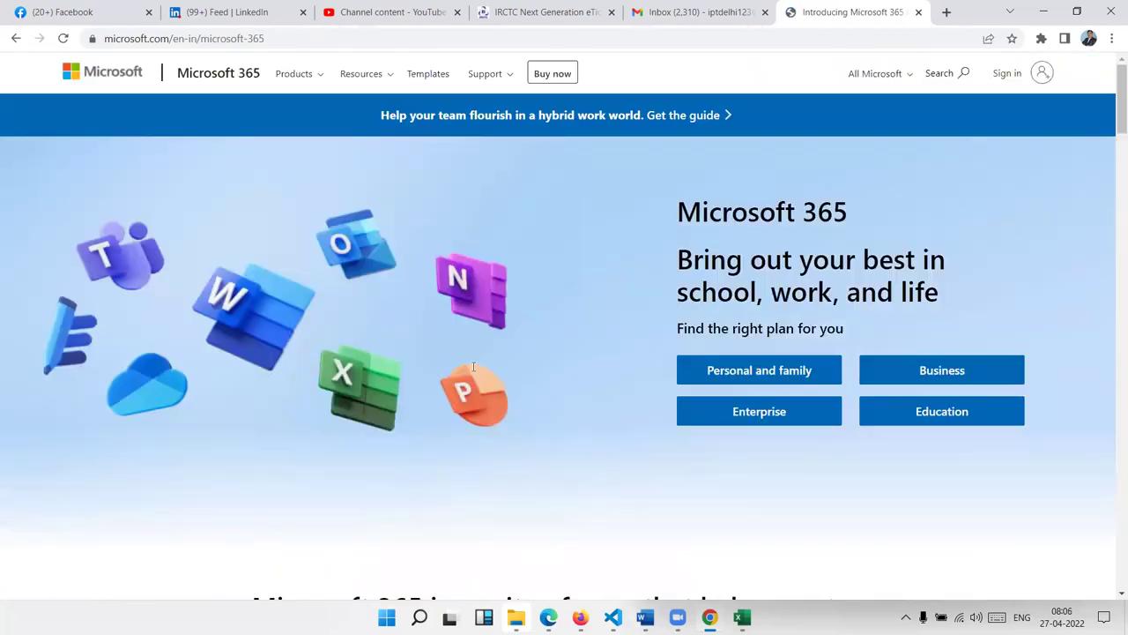
pyautogui.click(768, 376)
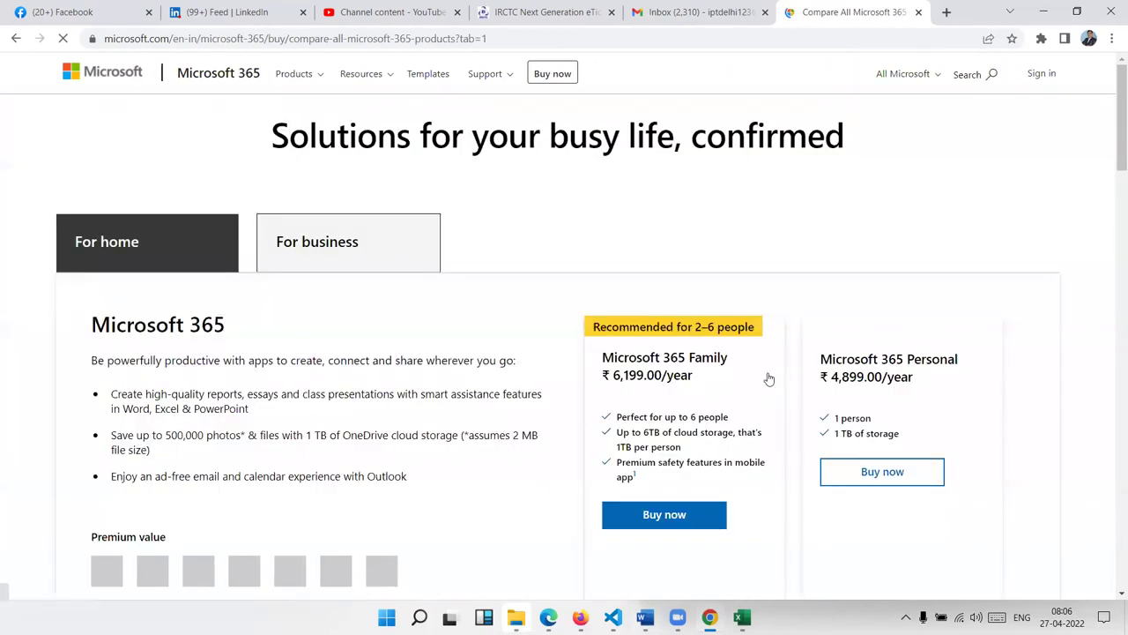
# Step: Highlight the Family plan's up to 6 people, and the Personal plan's 4,899.00 price and 1 TB storage
pyautogui.scroll(-1, 447, 451)
pyautogui.scroll(-2, 447, 451)
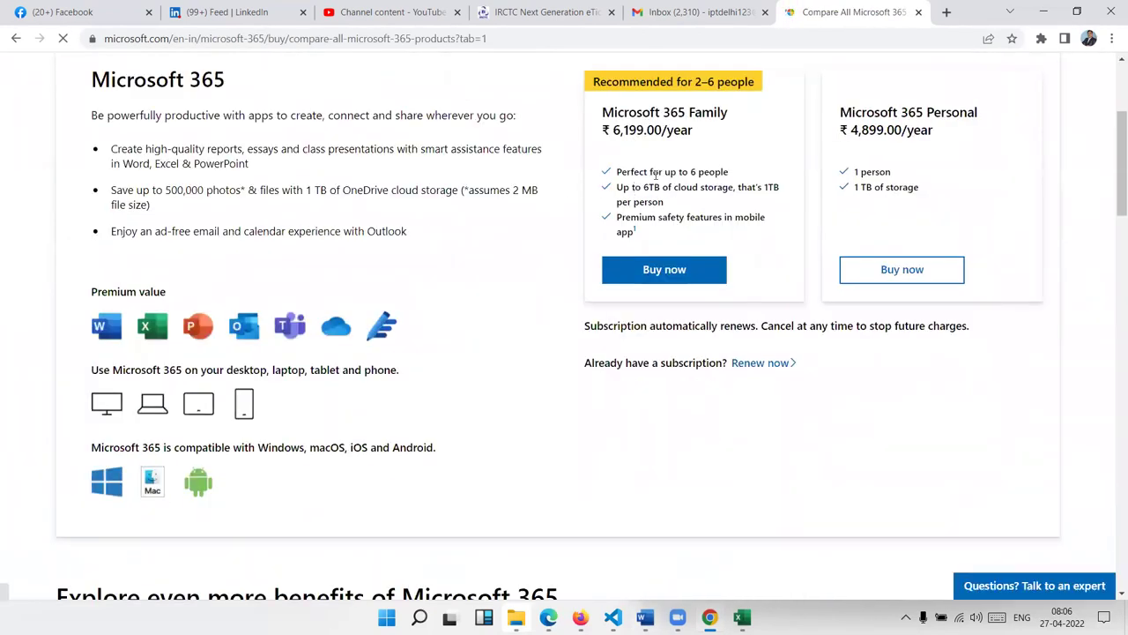
pyautogui.moveTo(681, 173); pyautogui.dragTo(710, 172)
pyautogui.doubleClick(863, 131)
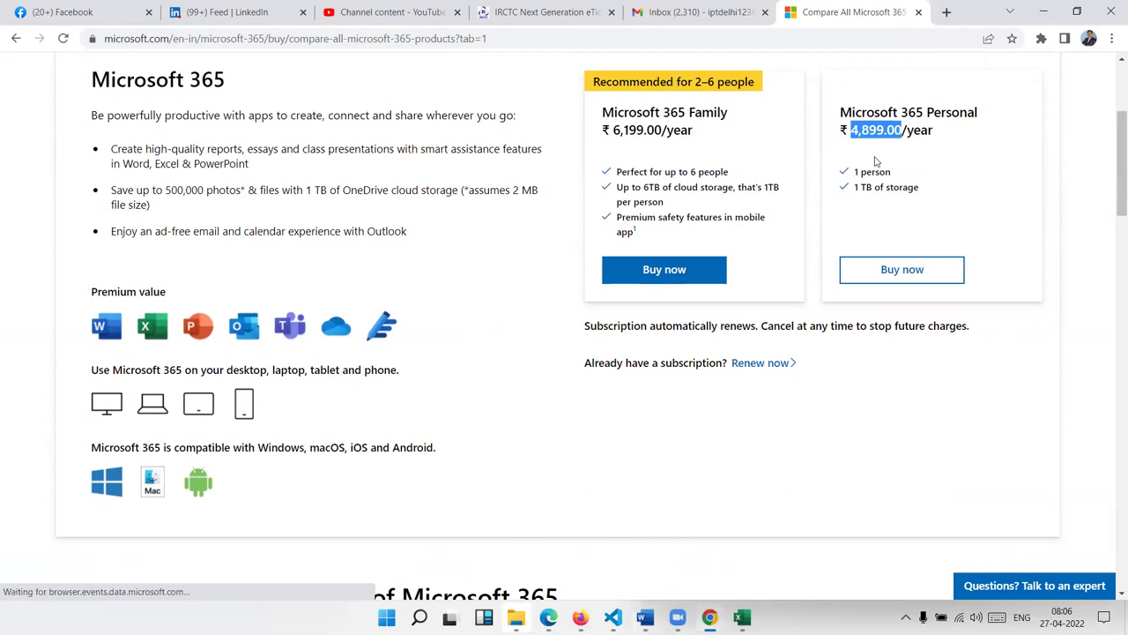
pyautogui.moveTo(853, 187); pyautogui.dragTo(895, 187)
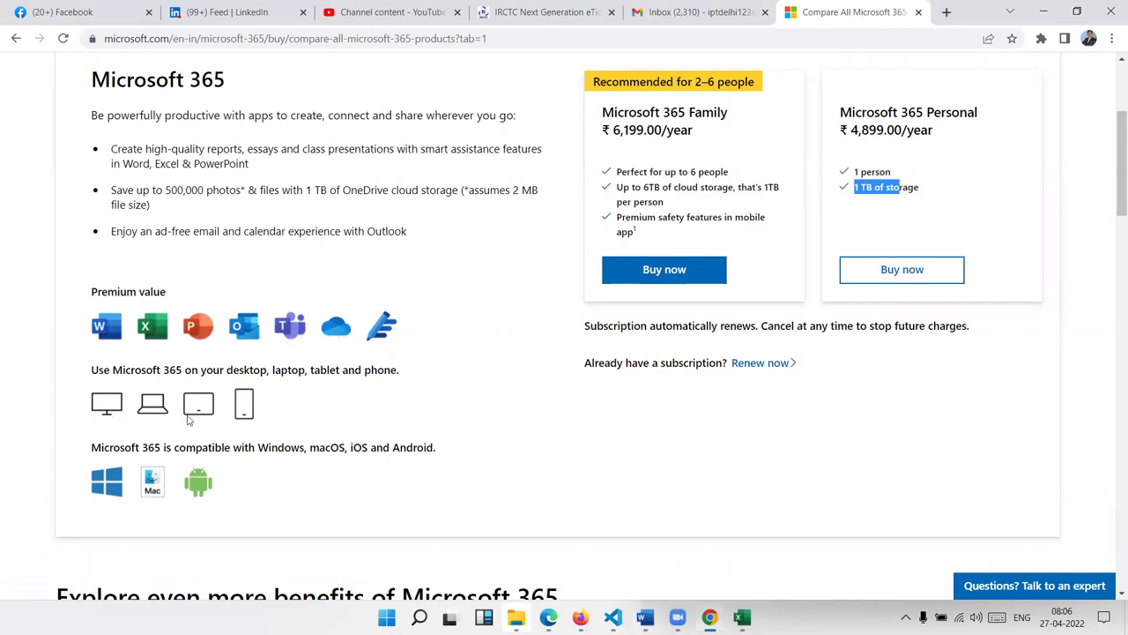
# Step: Scroll through the plan comparison, then close the Microsoft 365 plans tab
pyautogui.scroll(-5, 290, 441)
pyautogui.scroll(3, 286, 440)
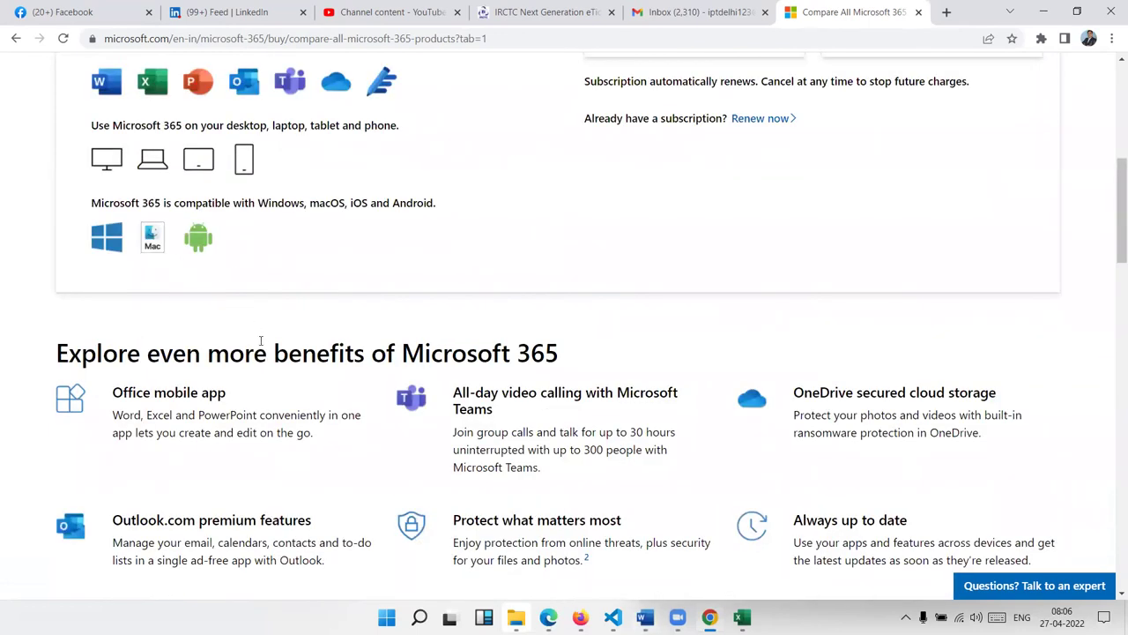
pyautogui.scroll(-1, 262, 344)
pyautogui.scroll(-5, 262, 349)
pyautogui.scroll(-3, 262, 349)
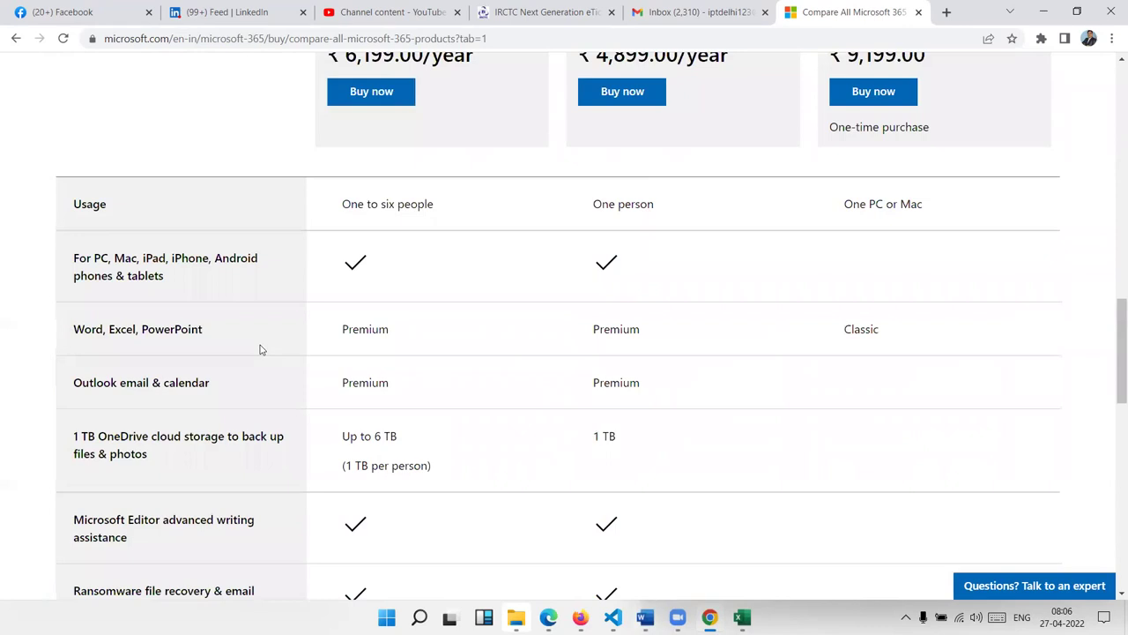
pyautogui.scroll(-5, 261, 349)
pyautogui.scroll(10, 260, 351)
pyautogui.scroll(15, 260, 349)
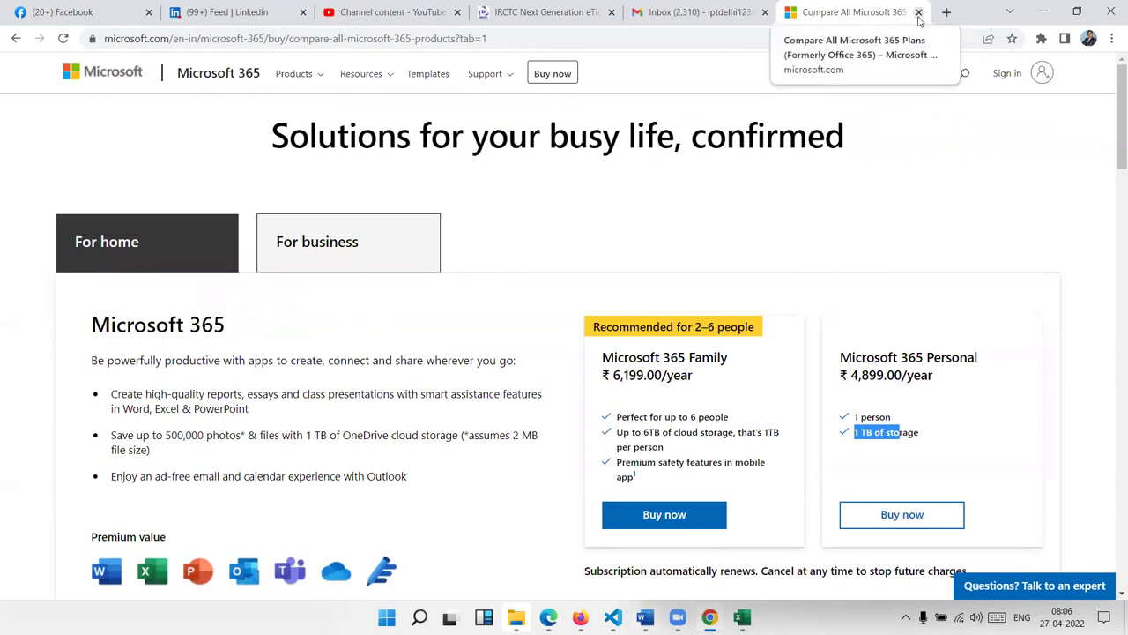
pyautogui.click(919, 13)
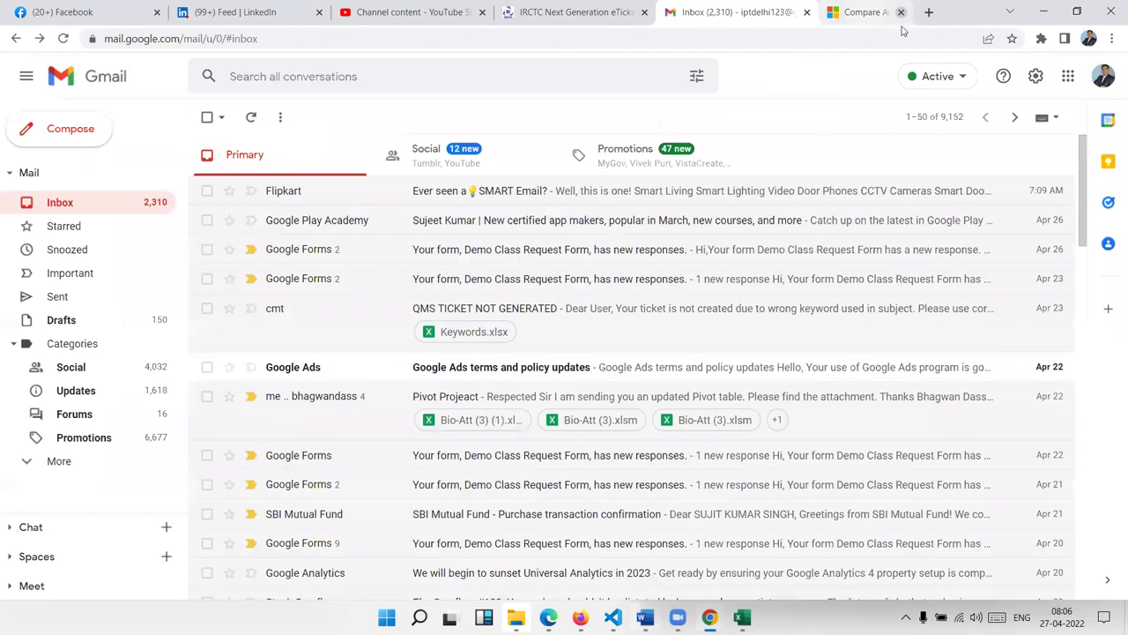
# Step: Minimize the browser to reveal the Book4 workbook and select cell D17
pyautogui.click(1049, 16)
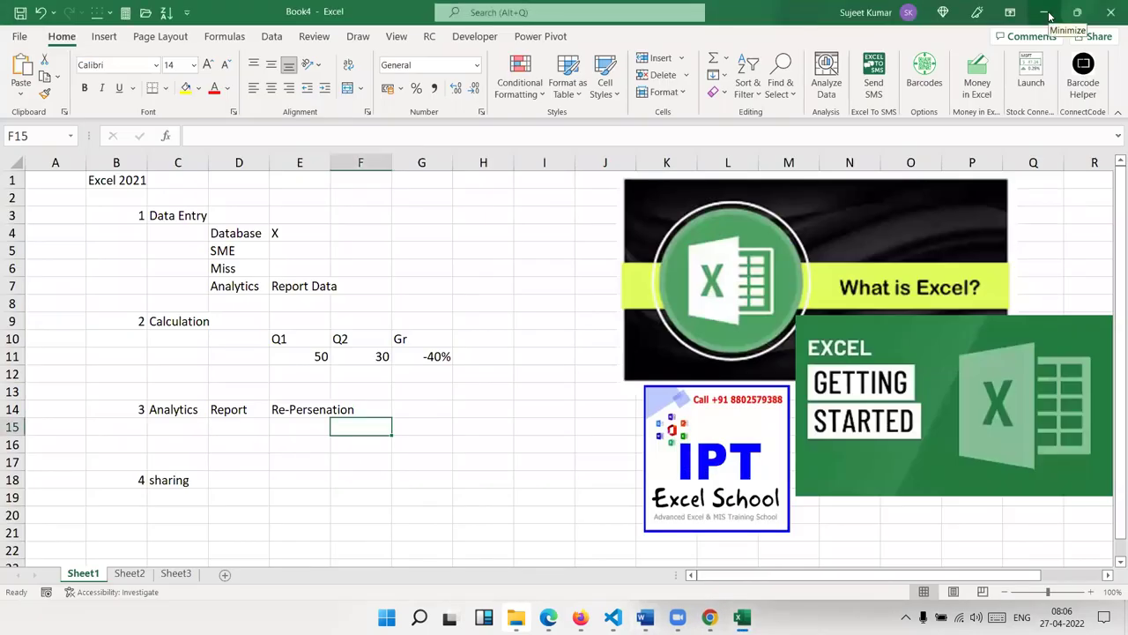
pyautogui.click(245, 457)
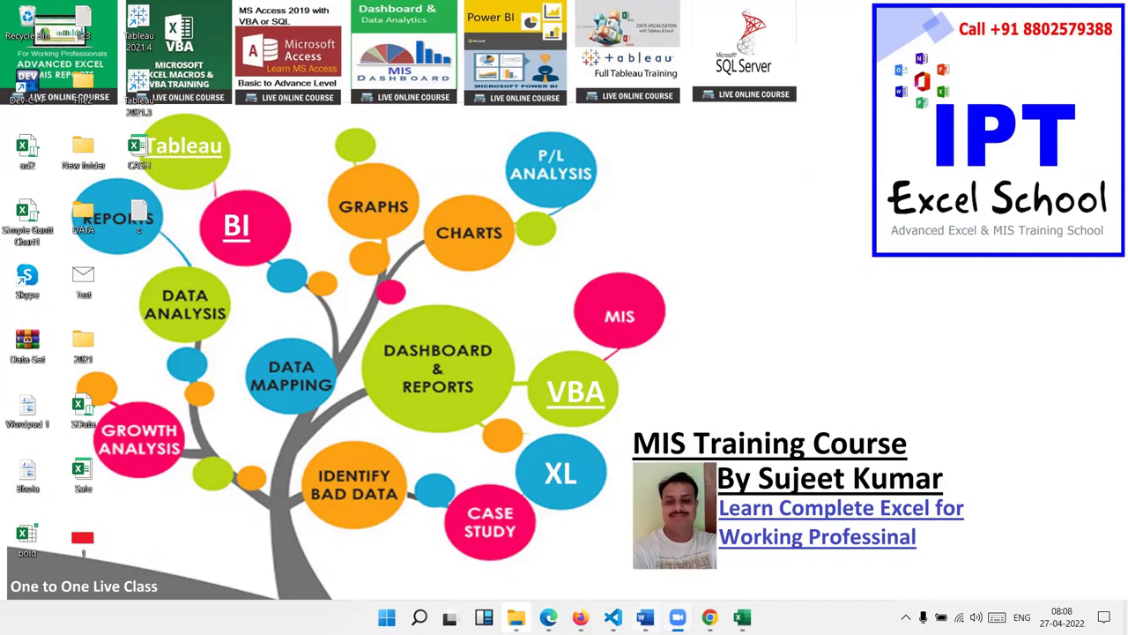
# Step: Restore the browser from the taskbar showing the IPT Excel School course page
pyautogui.moveTo(710, 617)
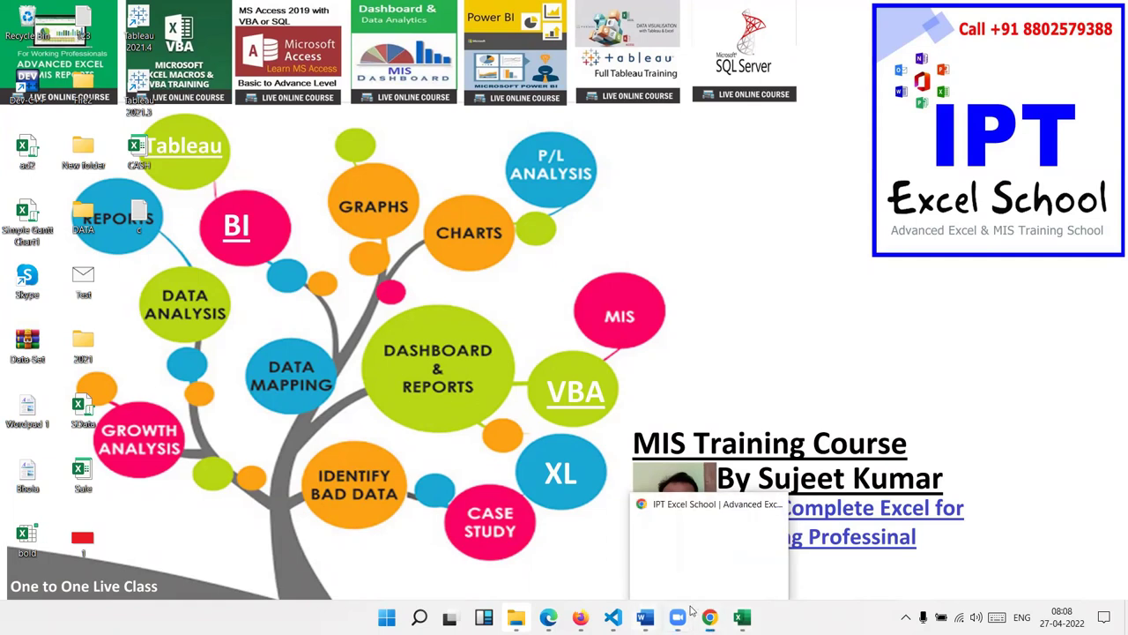
pyautogui.click(720, 596)
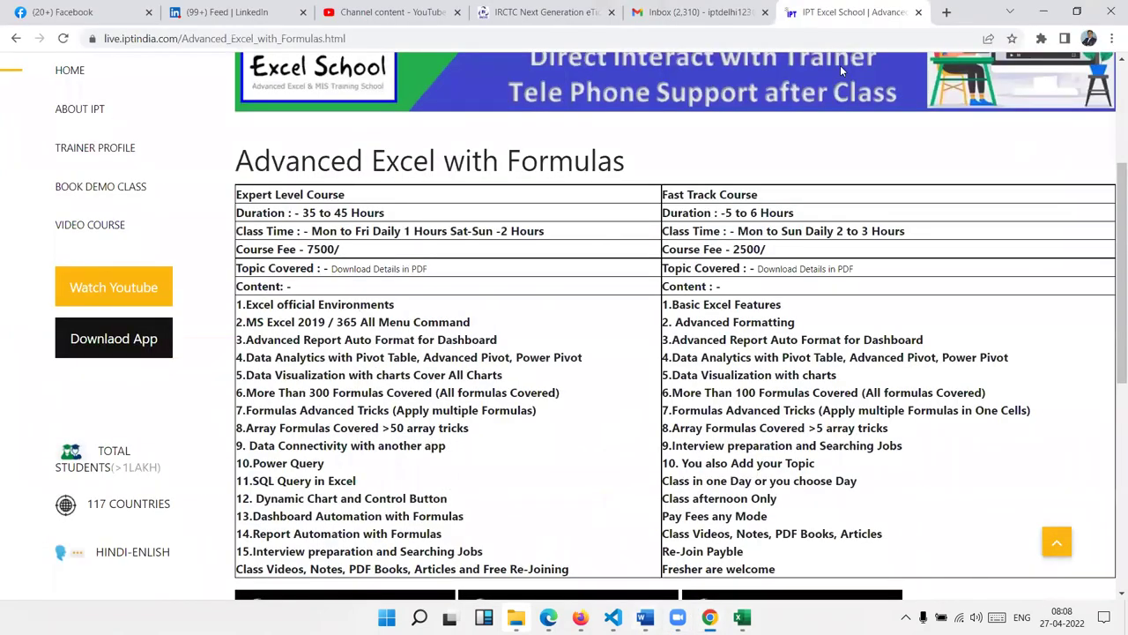
# Step: Go to the iptindia.com home page and scroll through it
pyautogui.scroll(1, 503, 259)
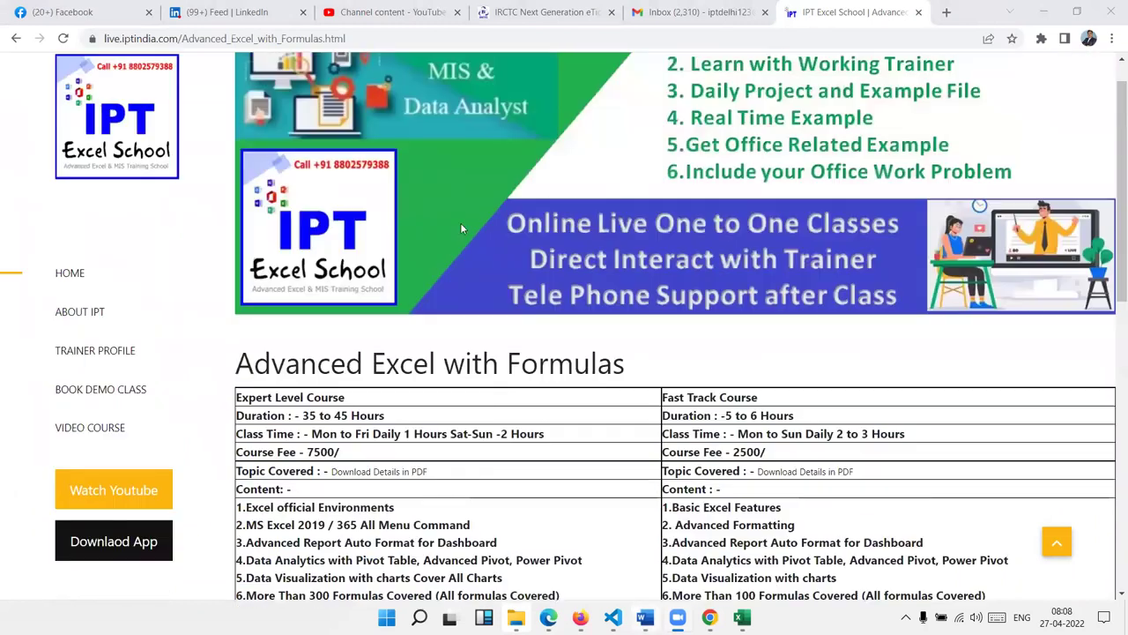
pyautogui.scroll(2, 460, 222)
pyautogui.click(664, 38)
pyautogui.write('iptindia.com')
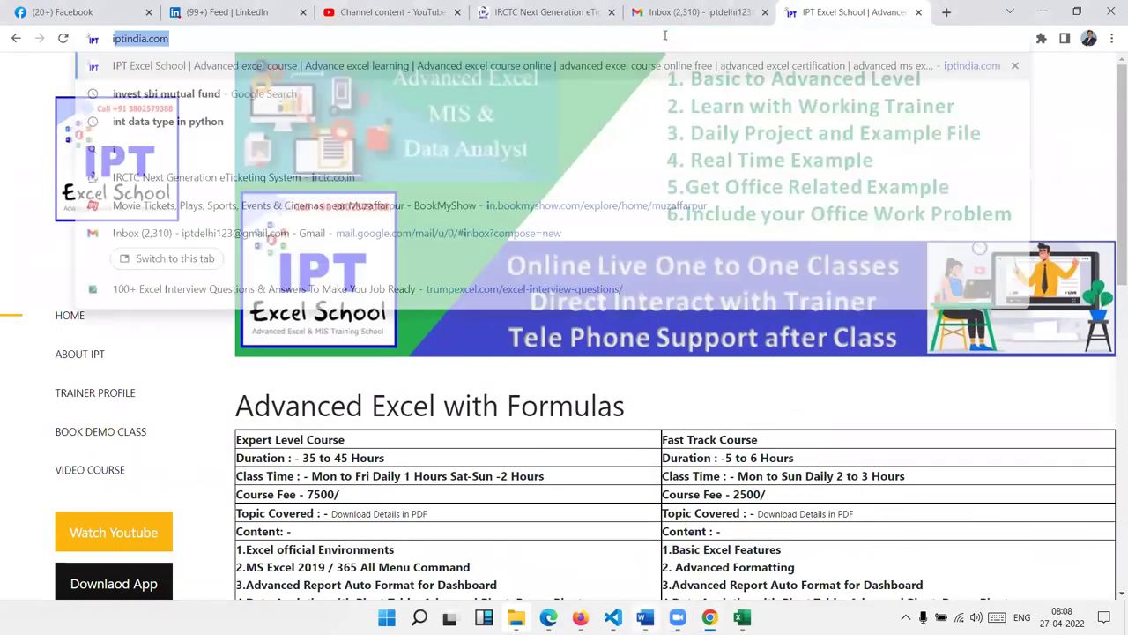
pyautogui.press('Return')
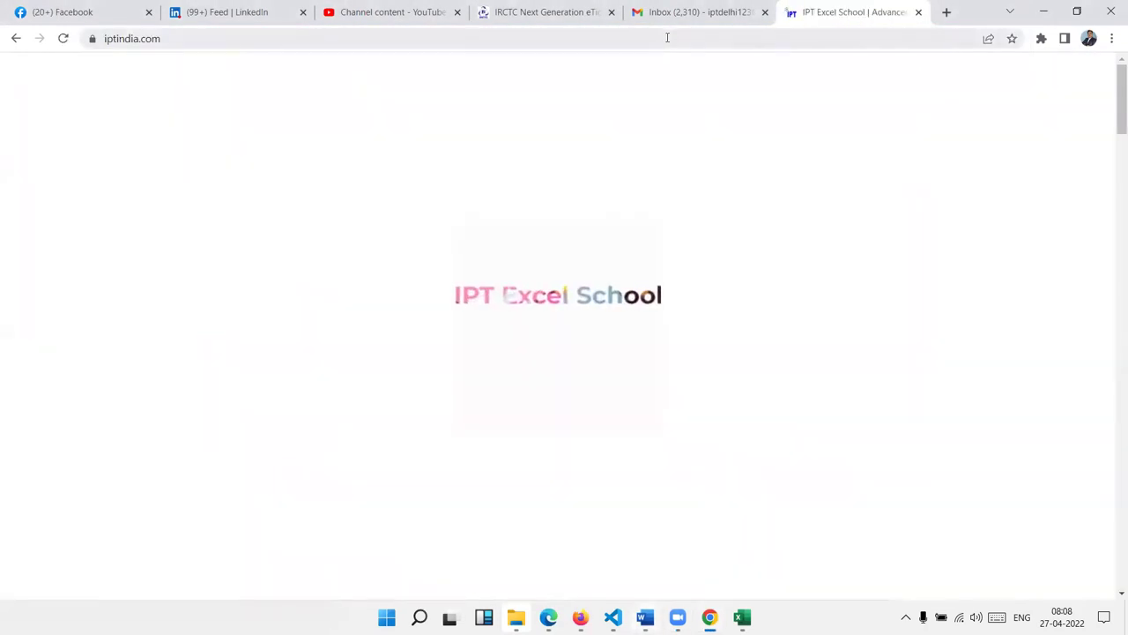
pyautogui.scroll(-2, 622, 264)
pyautogui.scroll(-2, 573, 290)
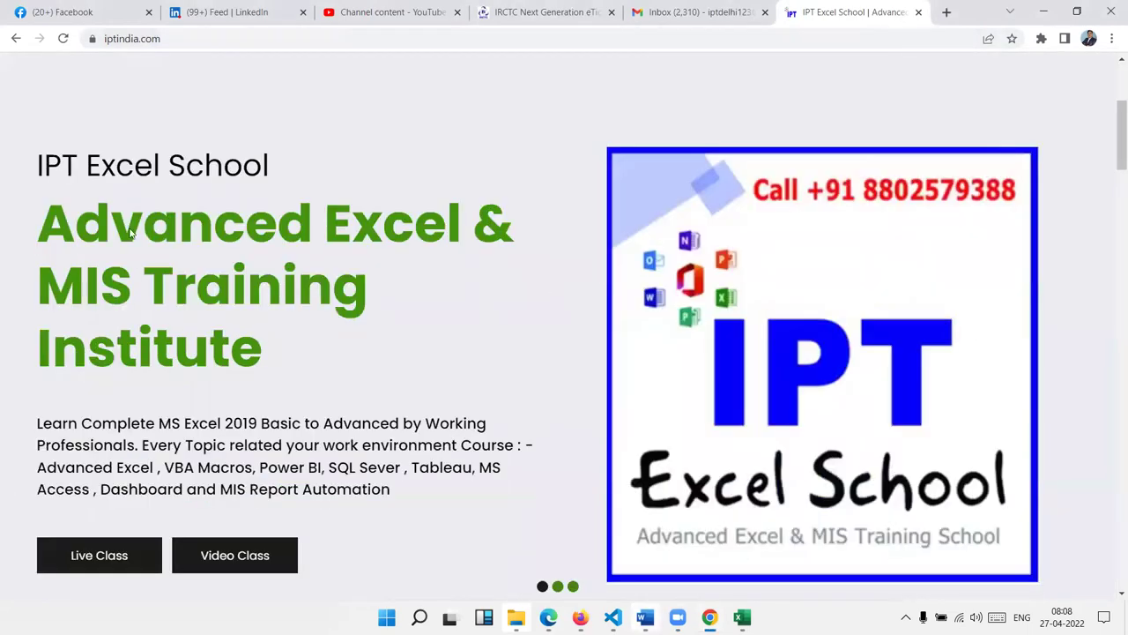
pyautogui.scroll(-5, 119, 110)
# Step: Open Live Class, then the Advanced Excel with Formulas course page, and start typing 'exce' as a new address
pyautogui.click(119, 111)
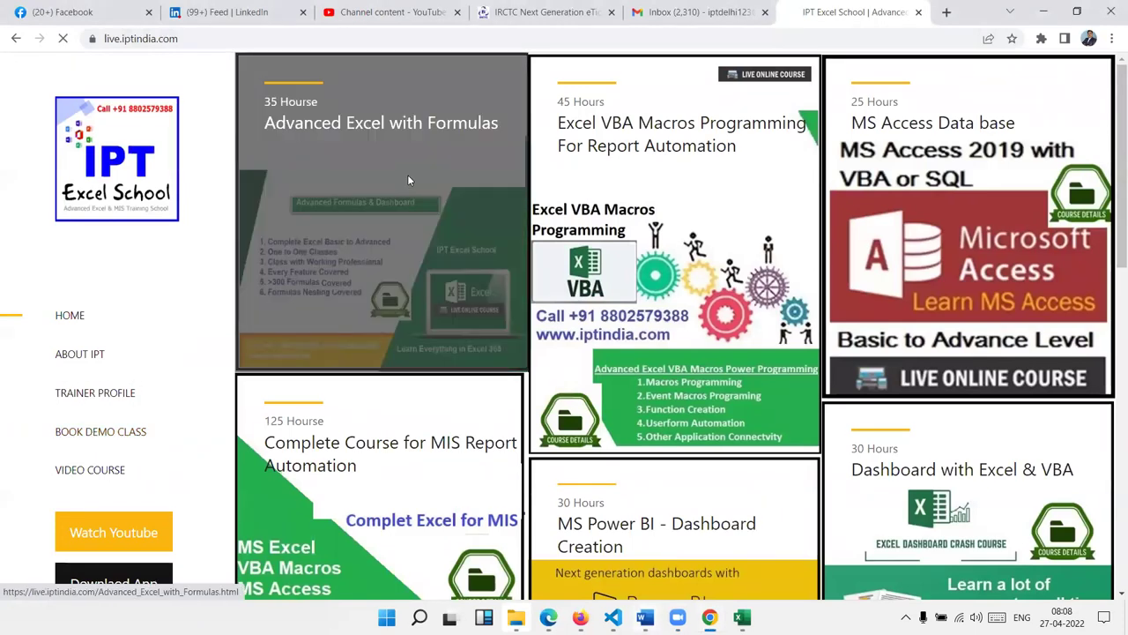
pyautogui.click(407, 177)
pyautogui.scroll(-5, 474, 321)
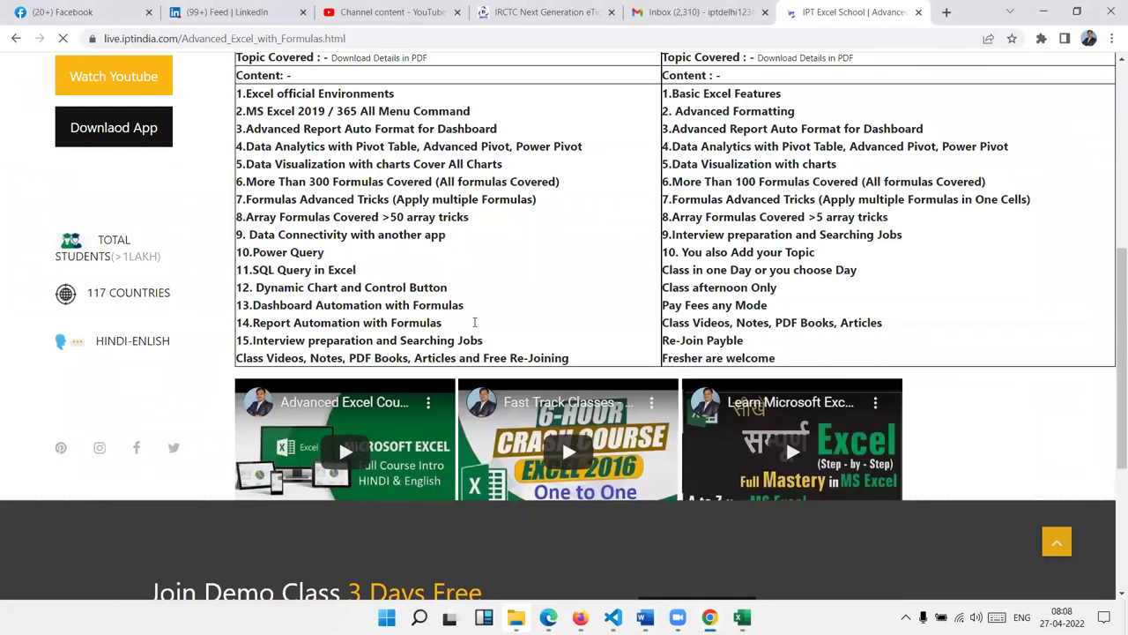
pyautogui.scroll(2, 474, 323)
pyautogui.scroll(3, 474, 323)
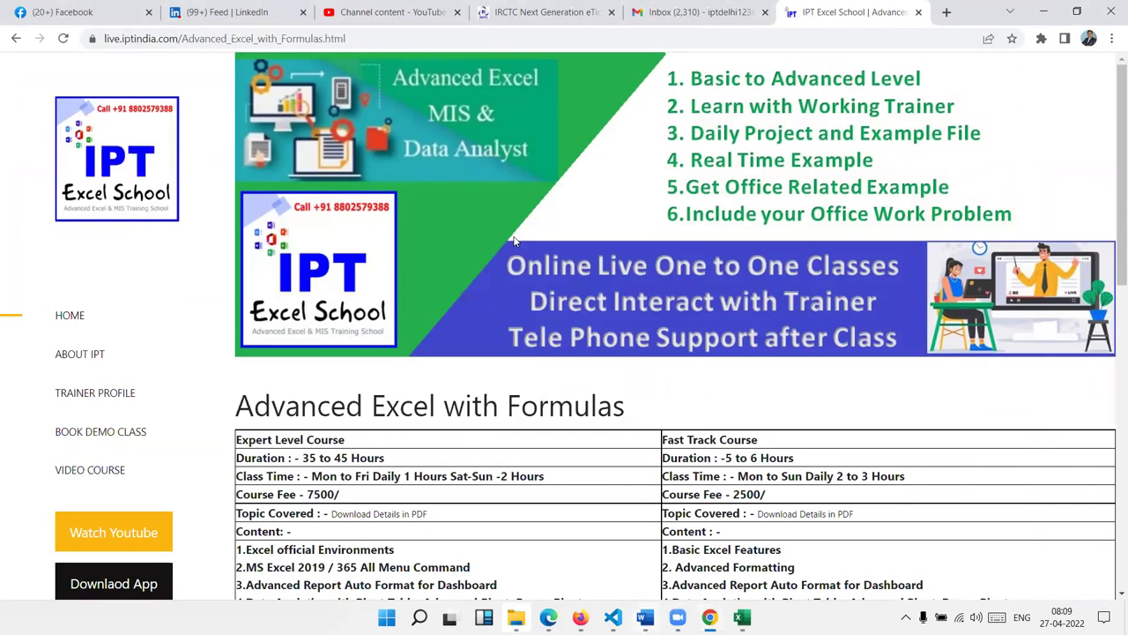
pyautogui.click(397, 39)
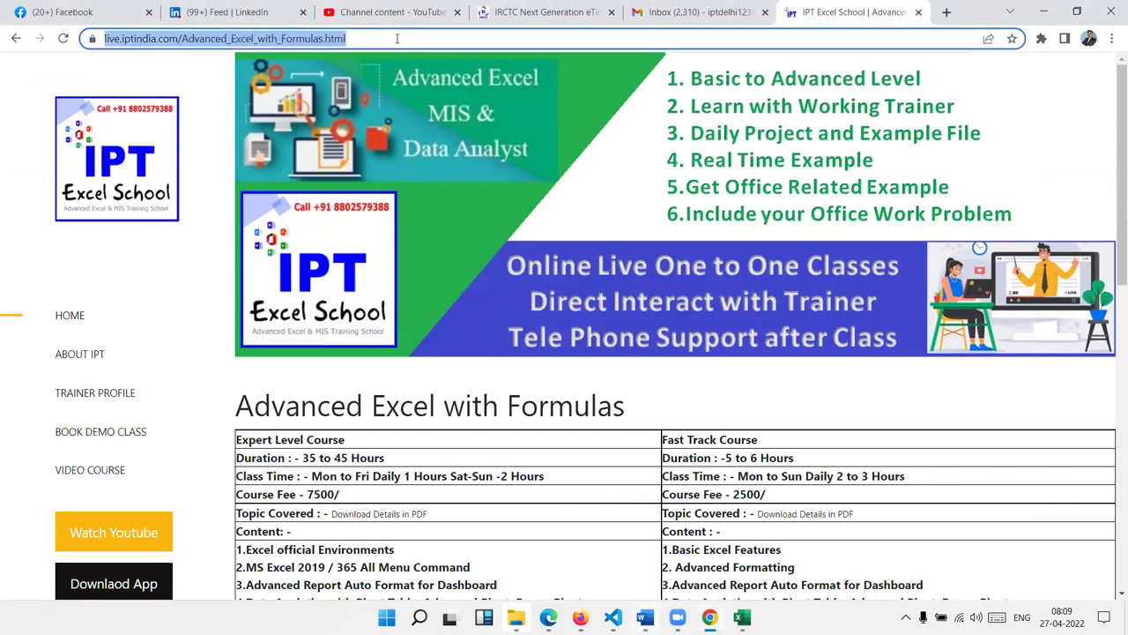
pyautogui.write('exce')
pyautogui.press('BackSpace')
pyautogui.press('BackSpace')
pyautogui.press('BackSpace')
pyautogui.press('BackSpace')
# Step: Open the EXCEL MIS TRAINING Google Play listing, select its title, then show the desktop
pyautogui.write('pl')
pyautogui.press('Return')
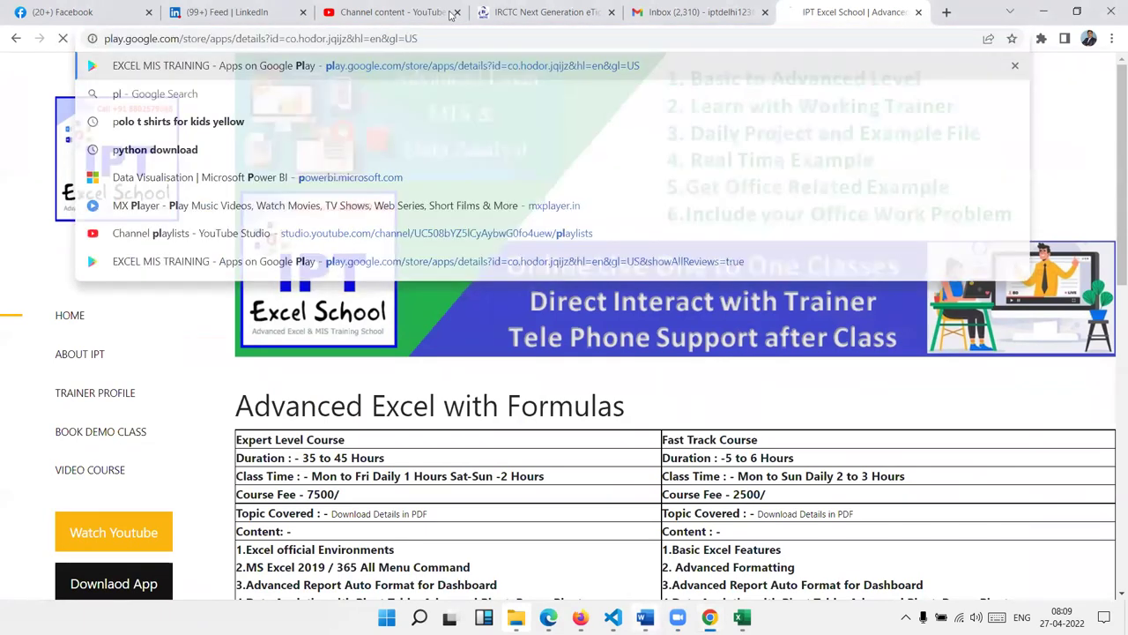
pyautogui.tripleClick(435, 193)
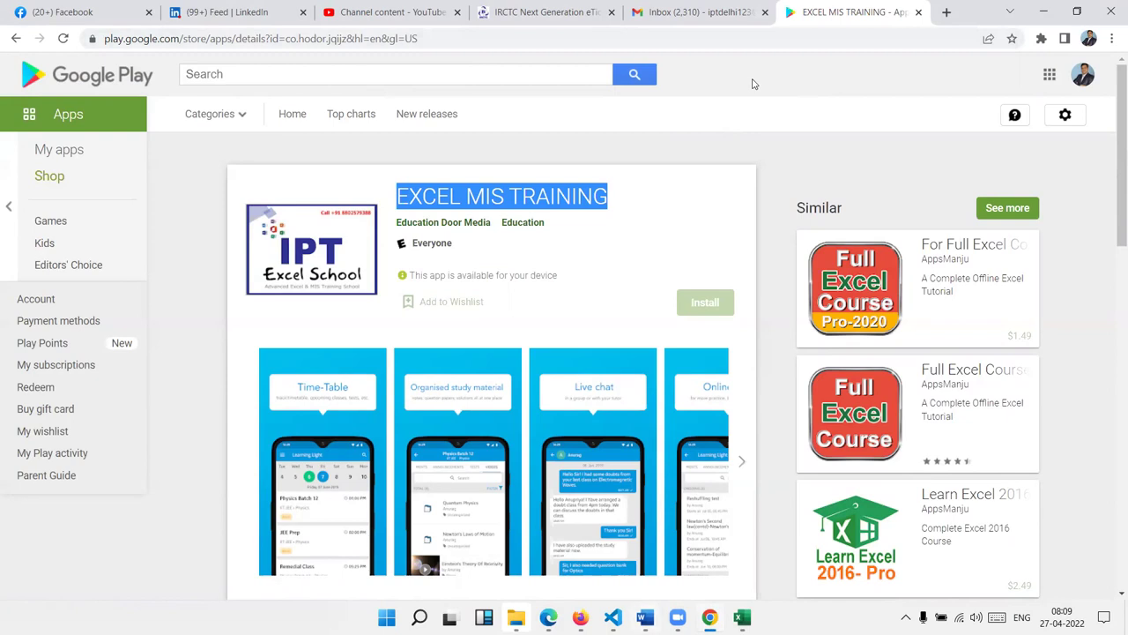
pyautogui.press('super+d')
pyautogui.moveTo(954, 9); pyautogui.dragTo(1112, 50)
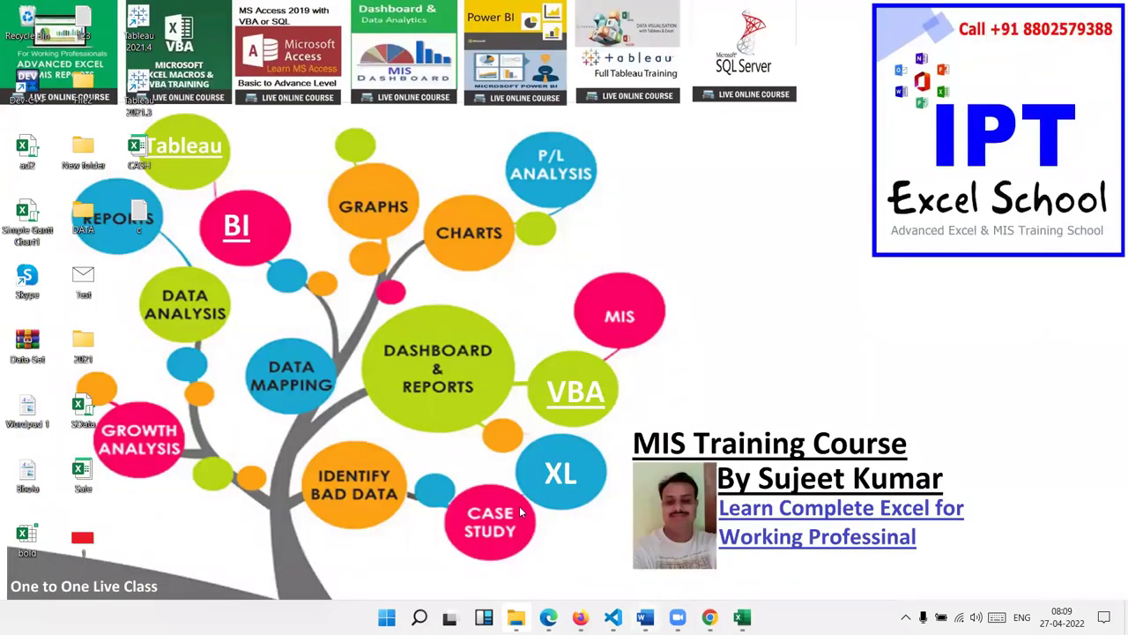